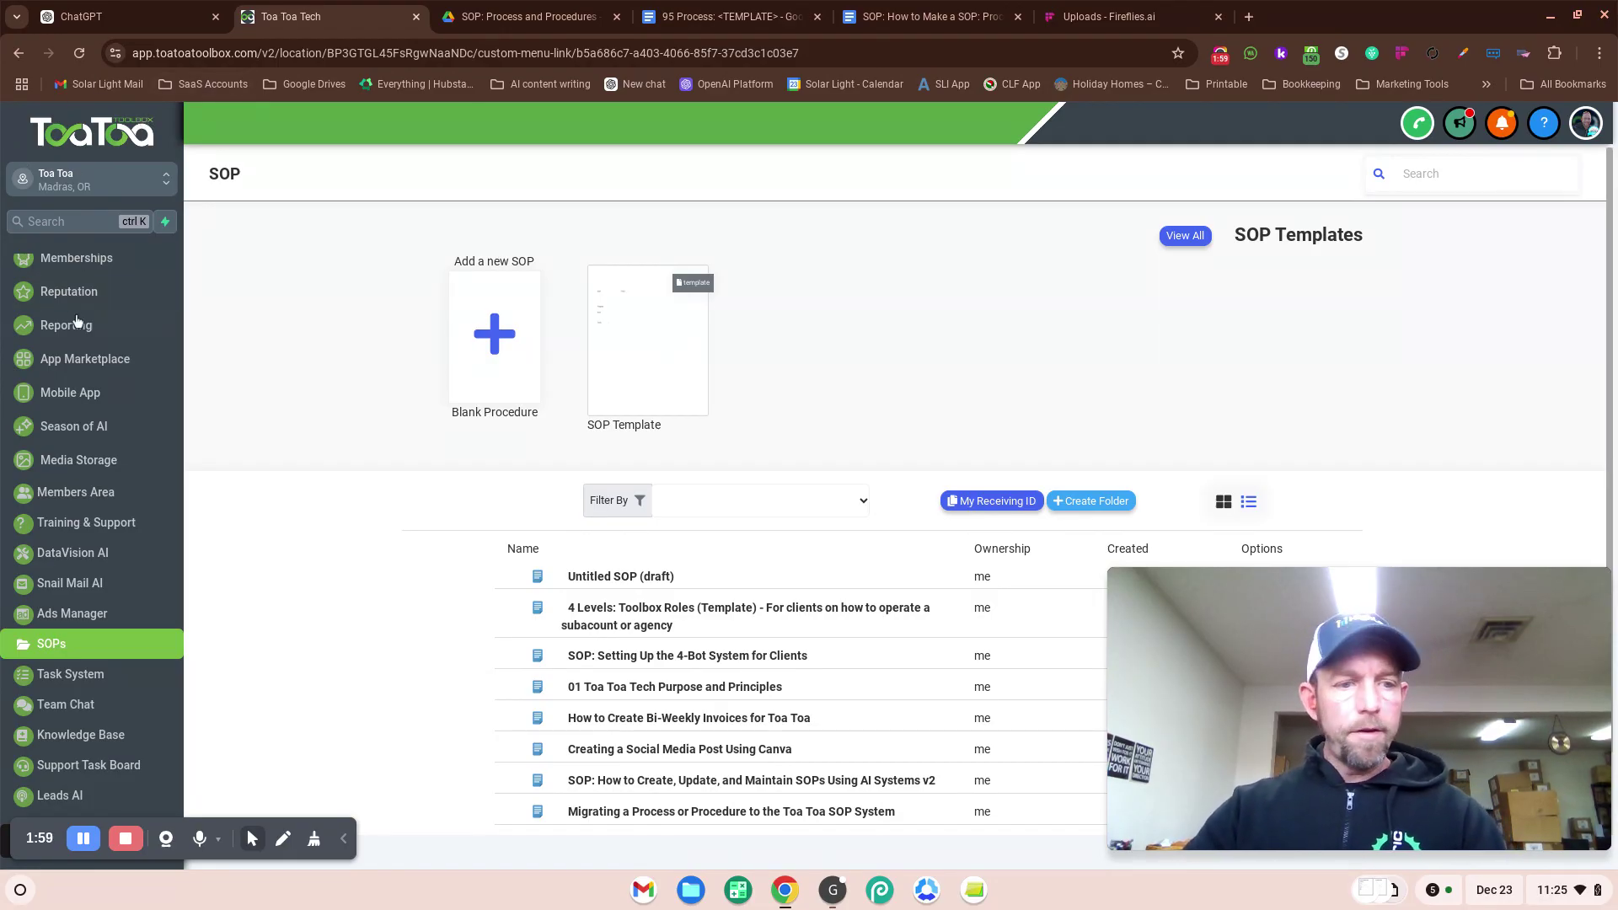
scroll(78, 522, "up", 1)
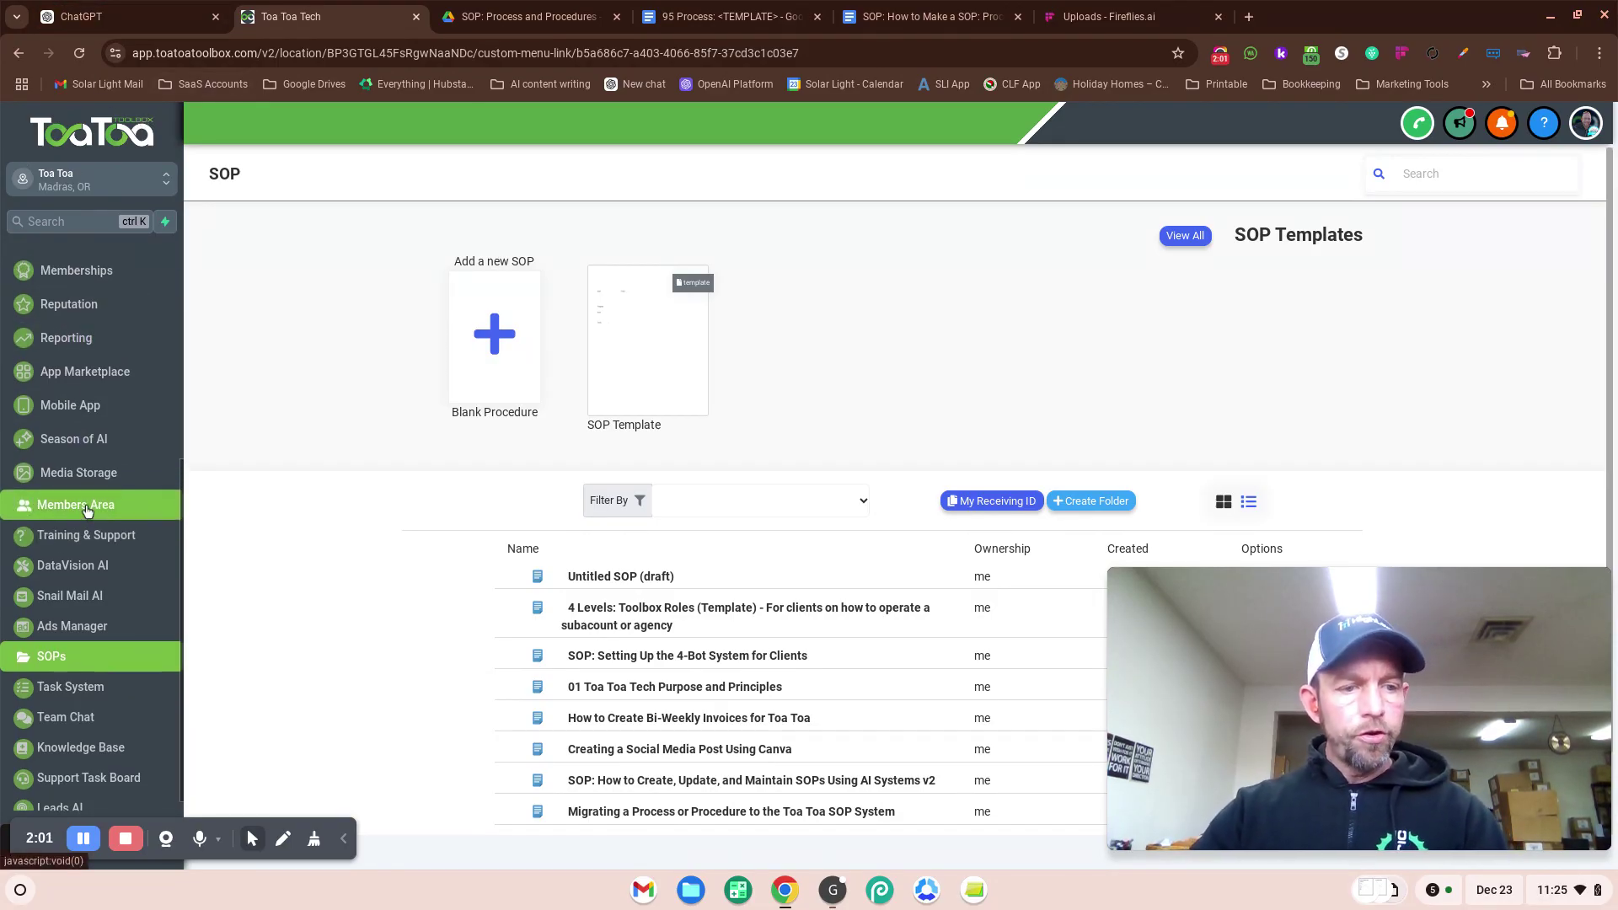
scroll(78, 522, "down", 1)
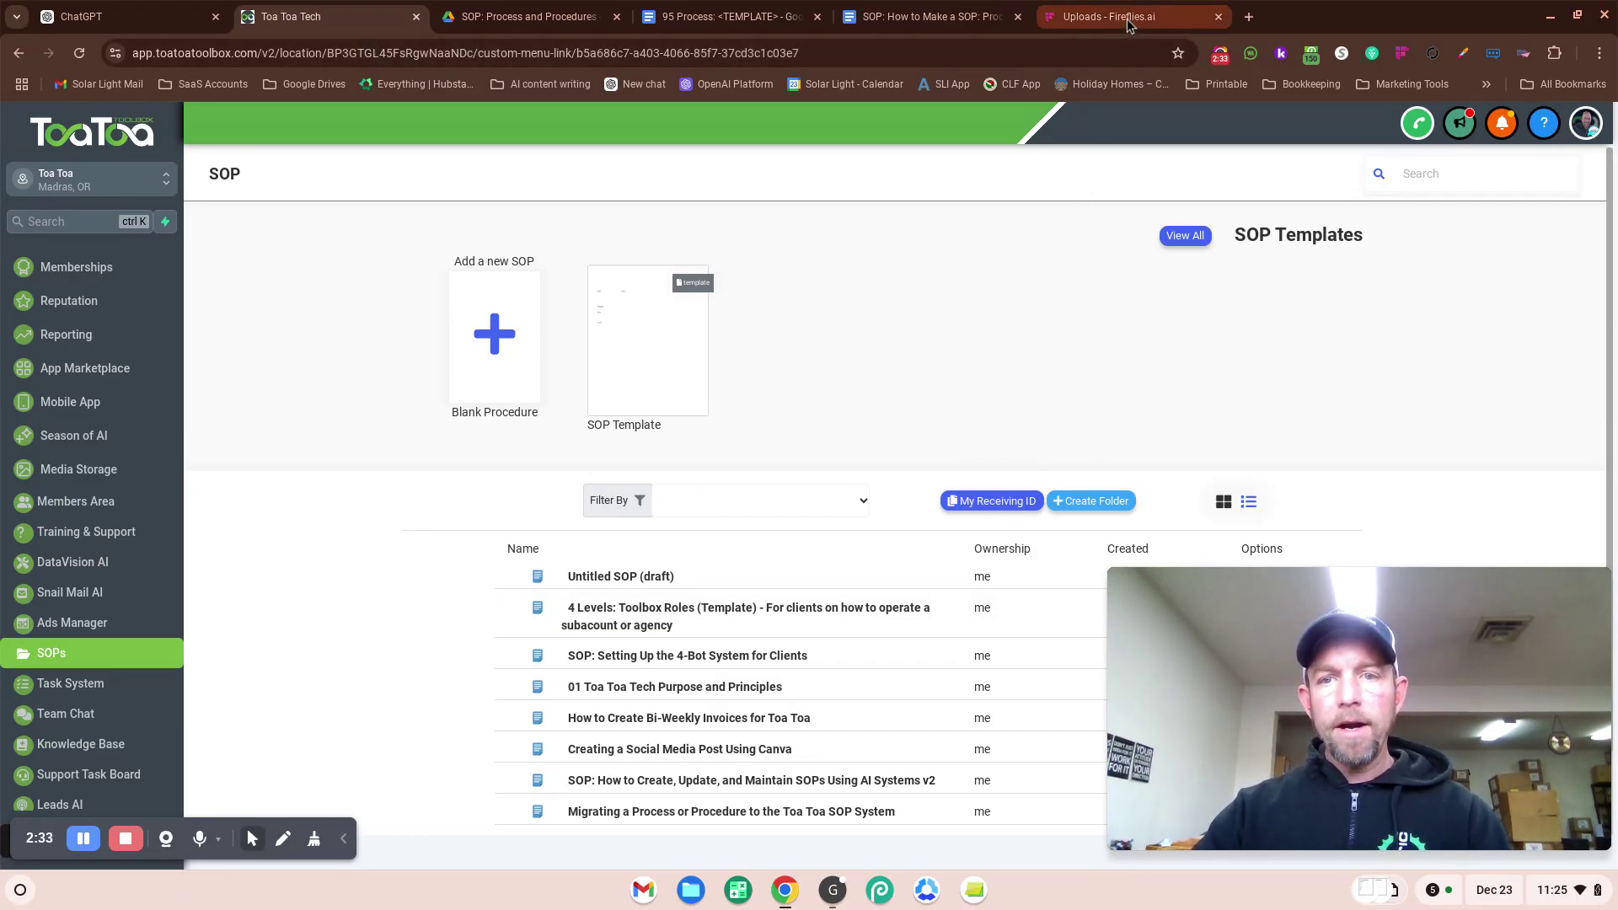
mouse_move(1126, 18)
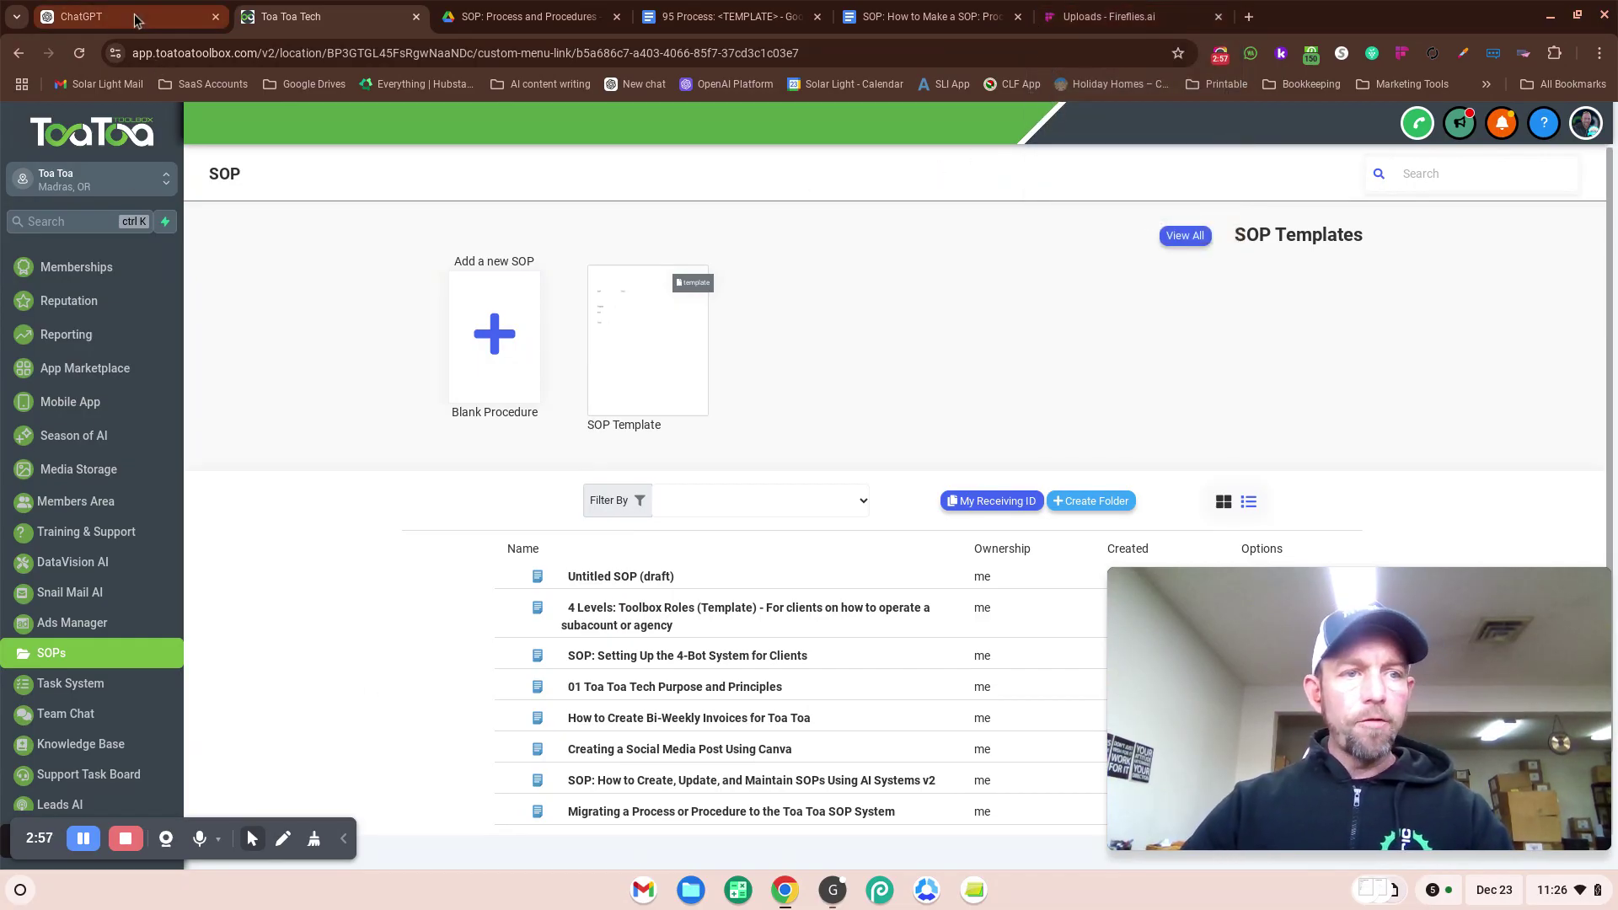
mouse_move(137, 20)
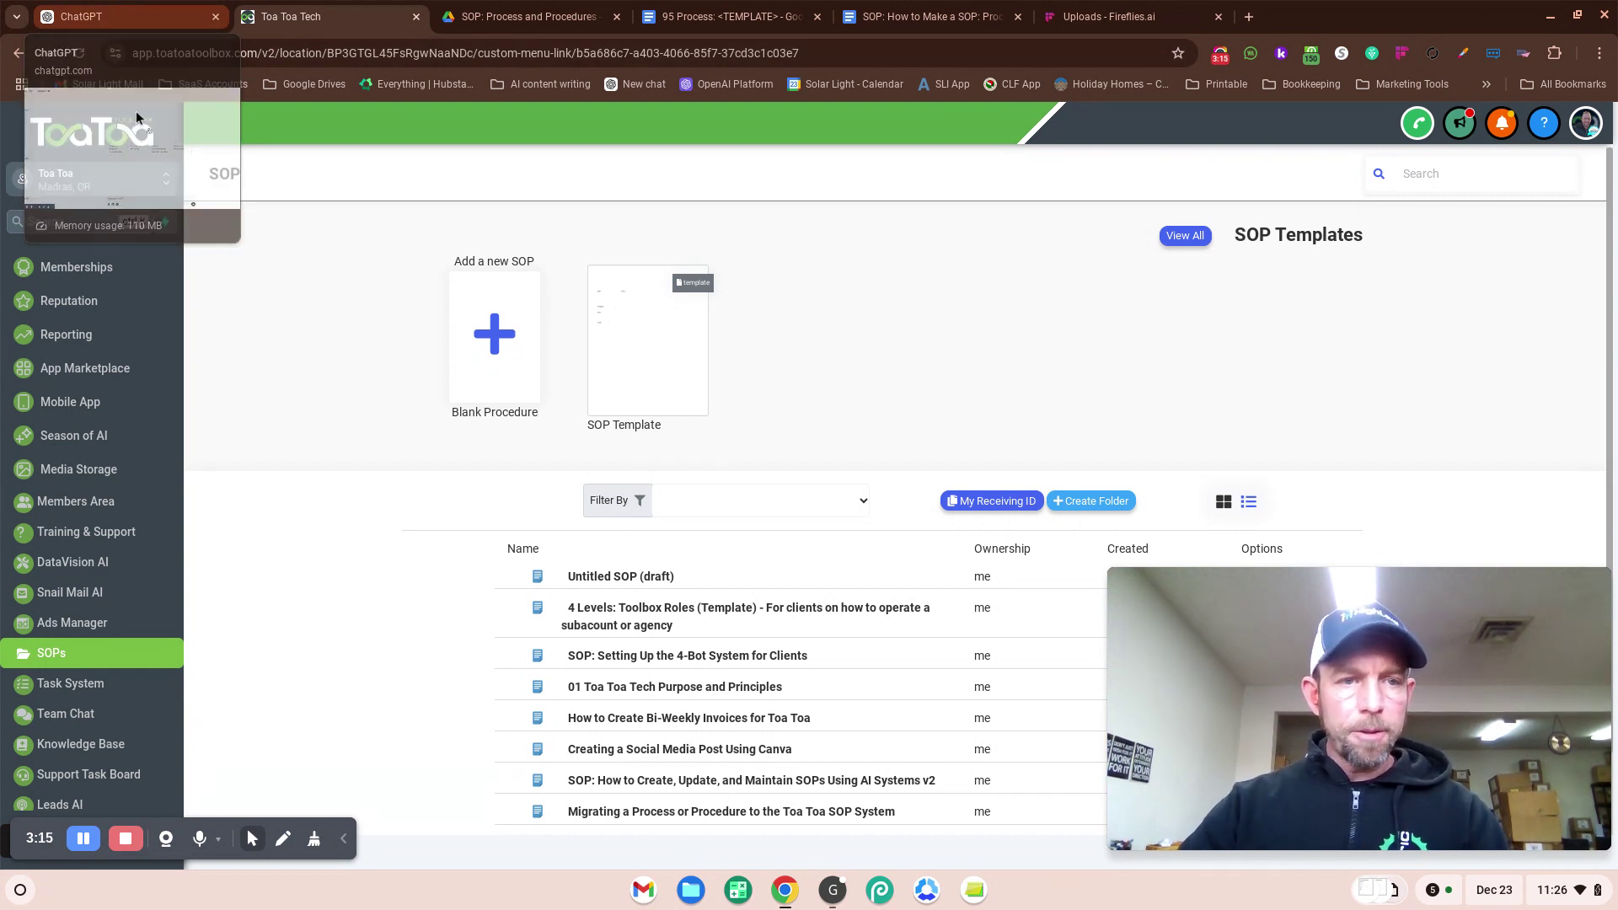
Step: Scroll through the 'SOP: How to Make a SOP' Google Doc and select all its text for copying
left_click(84, 7)
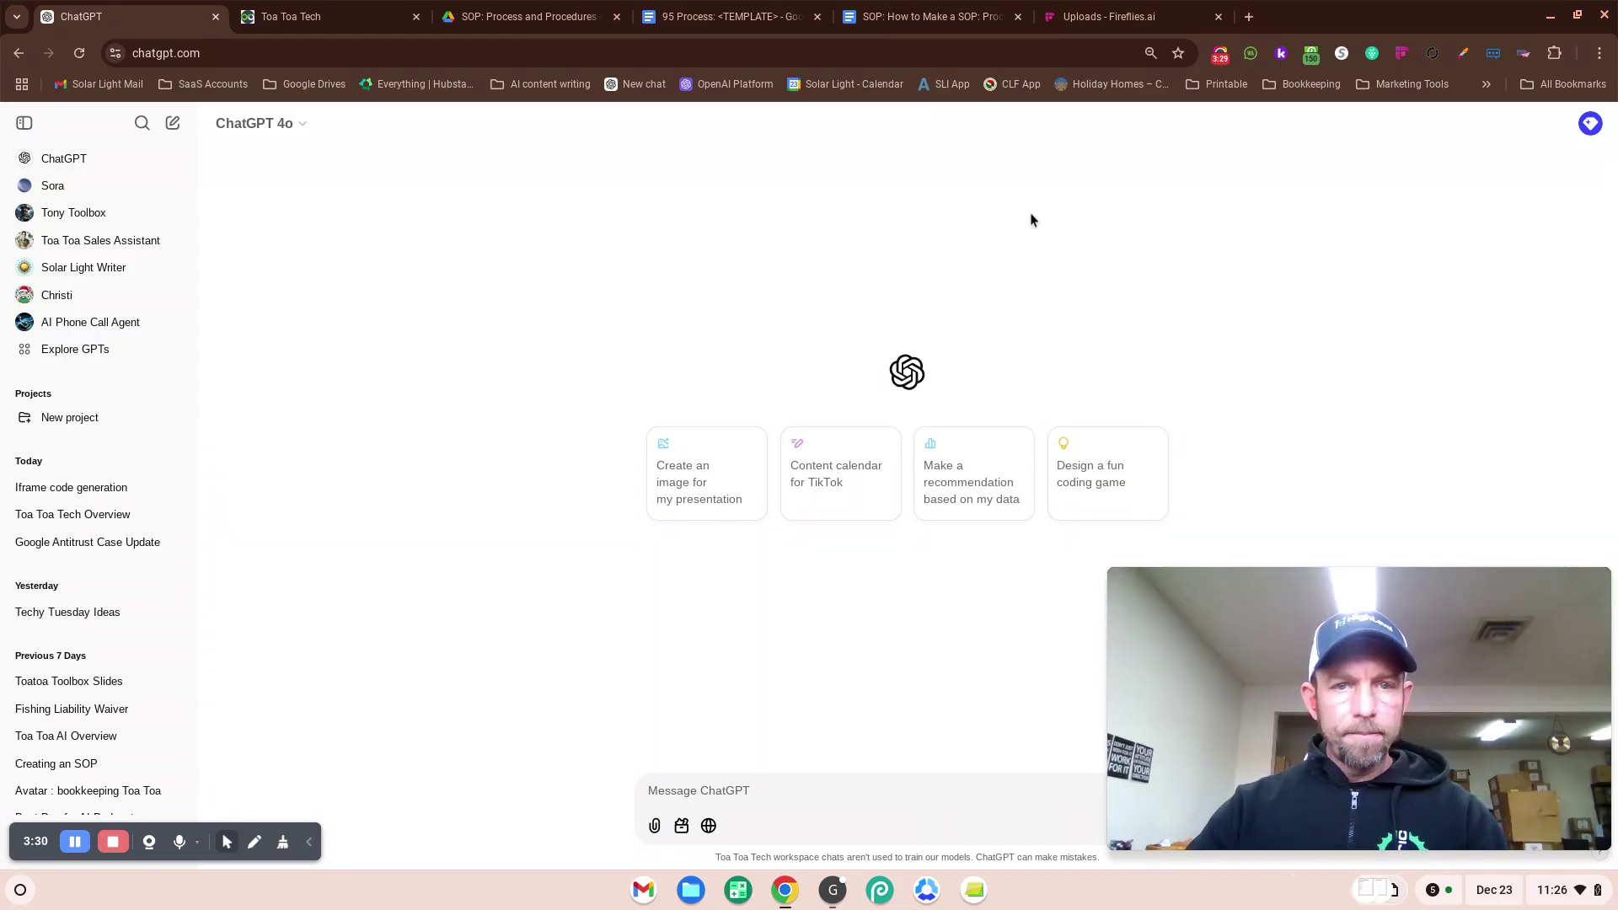
left_click(927, 24)
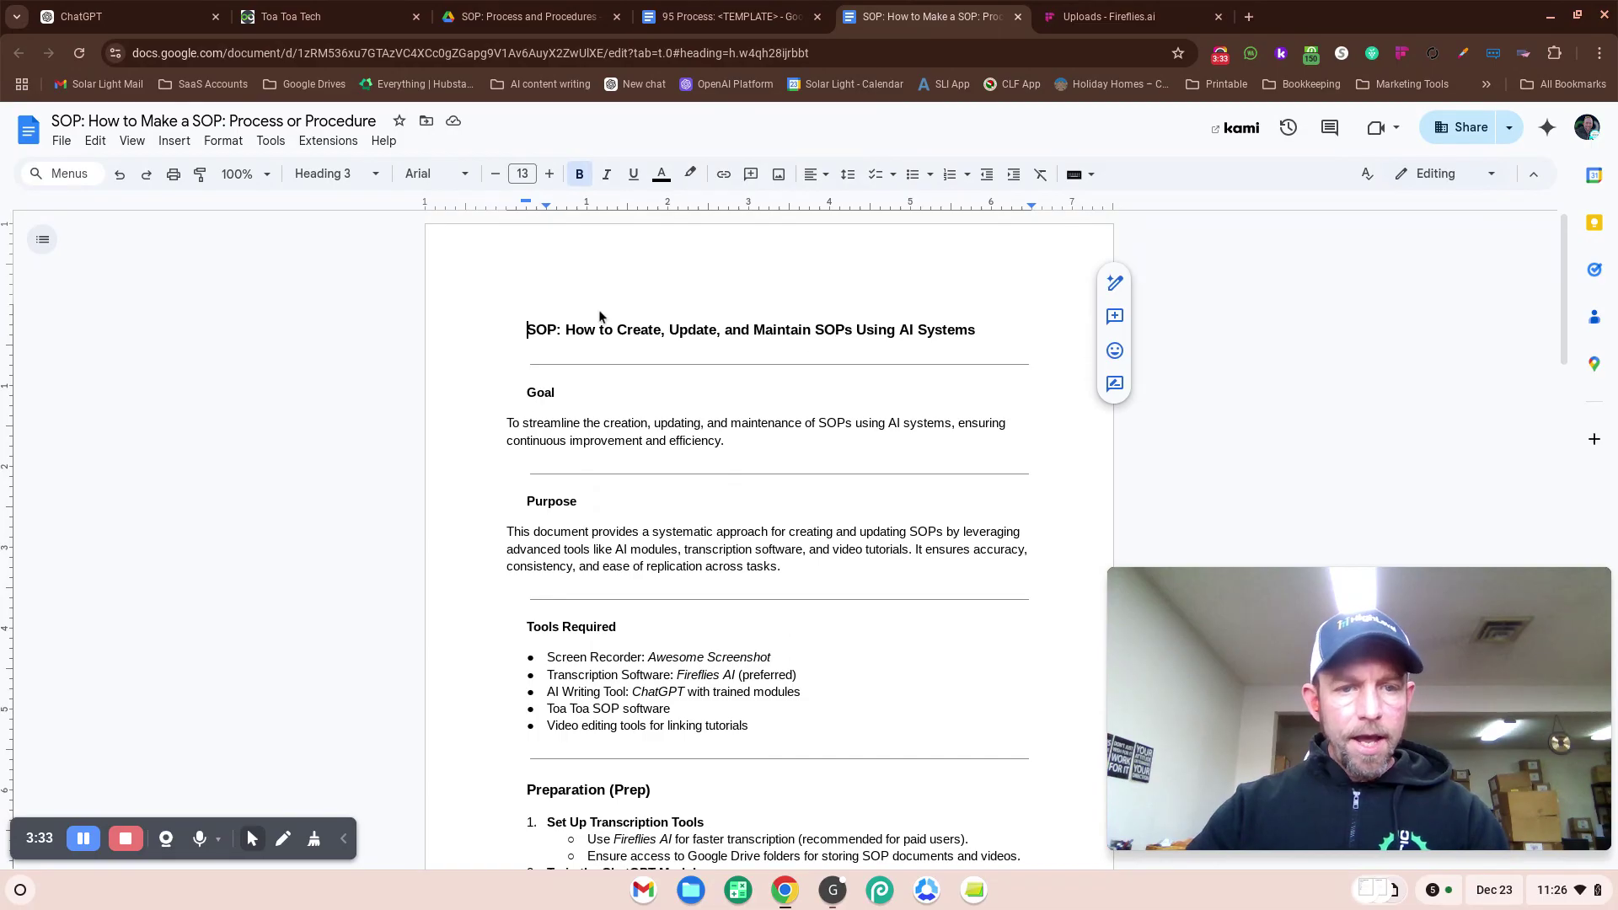
scroll(615, 355, "down", 1)
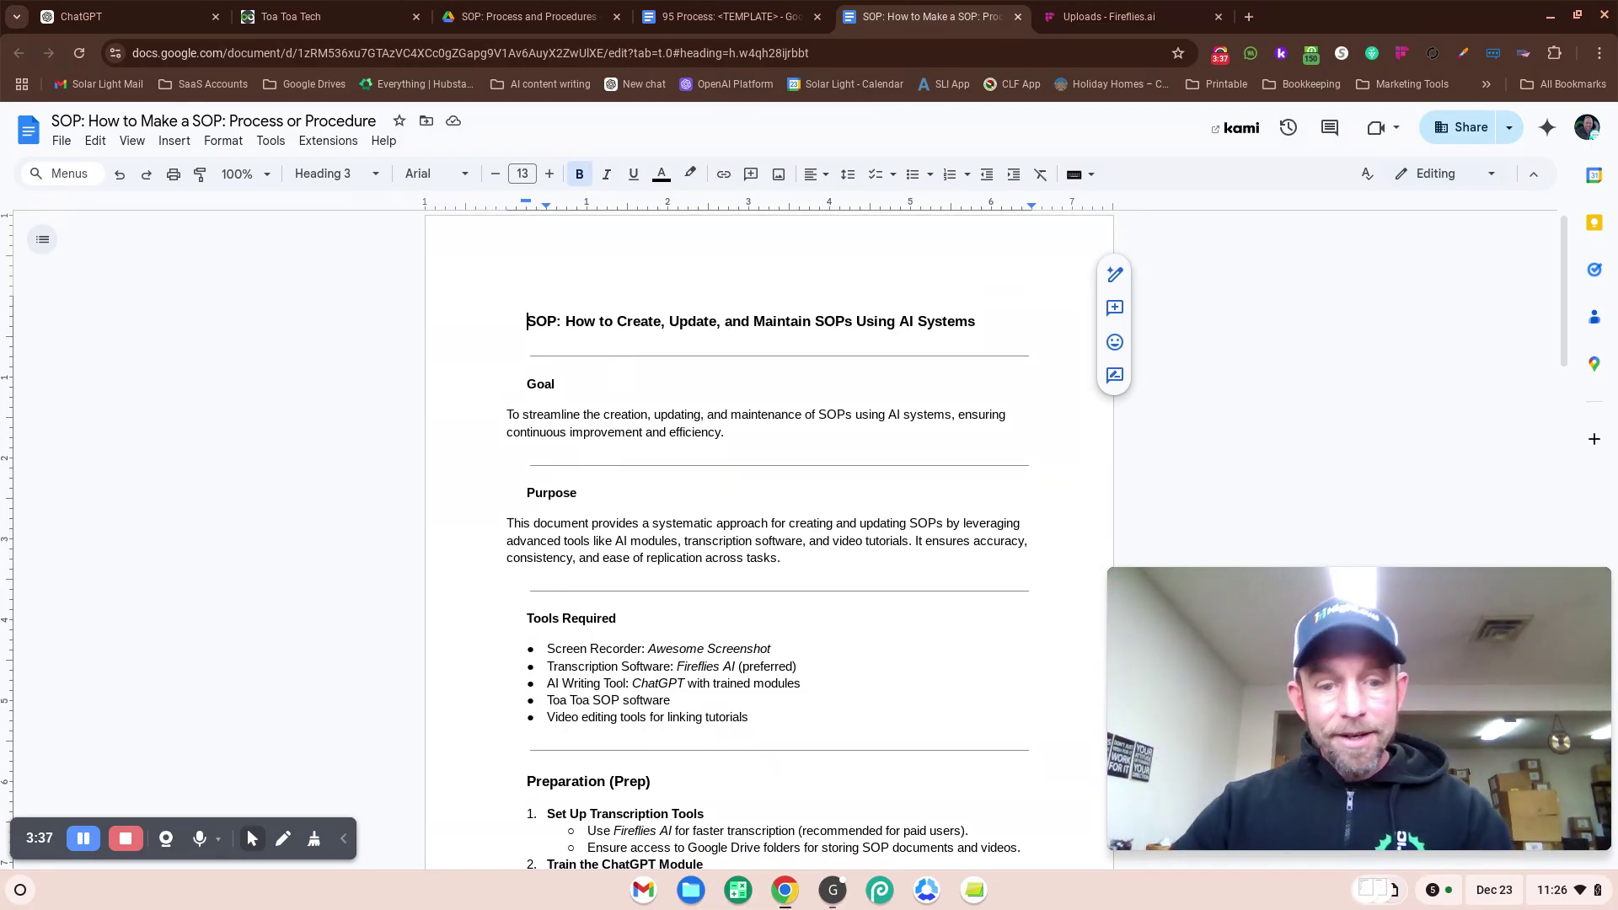
scroll(684, 343, "down", 3)
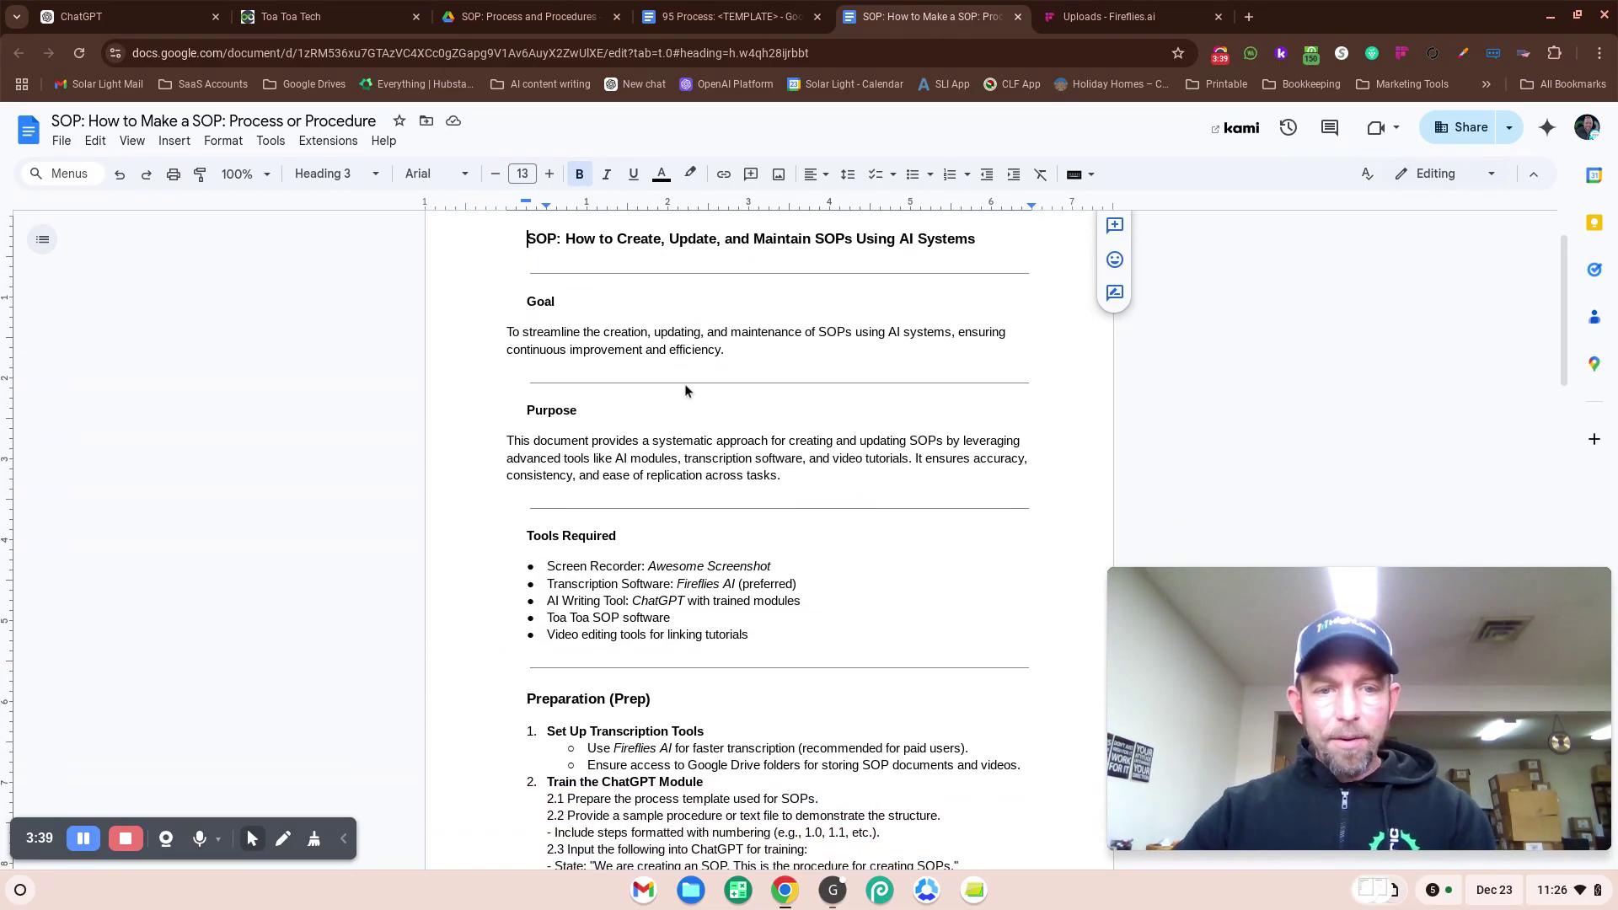
scroll(696, 389, "down", 5)
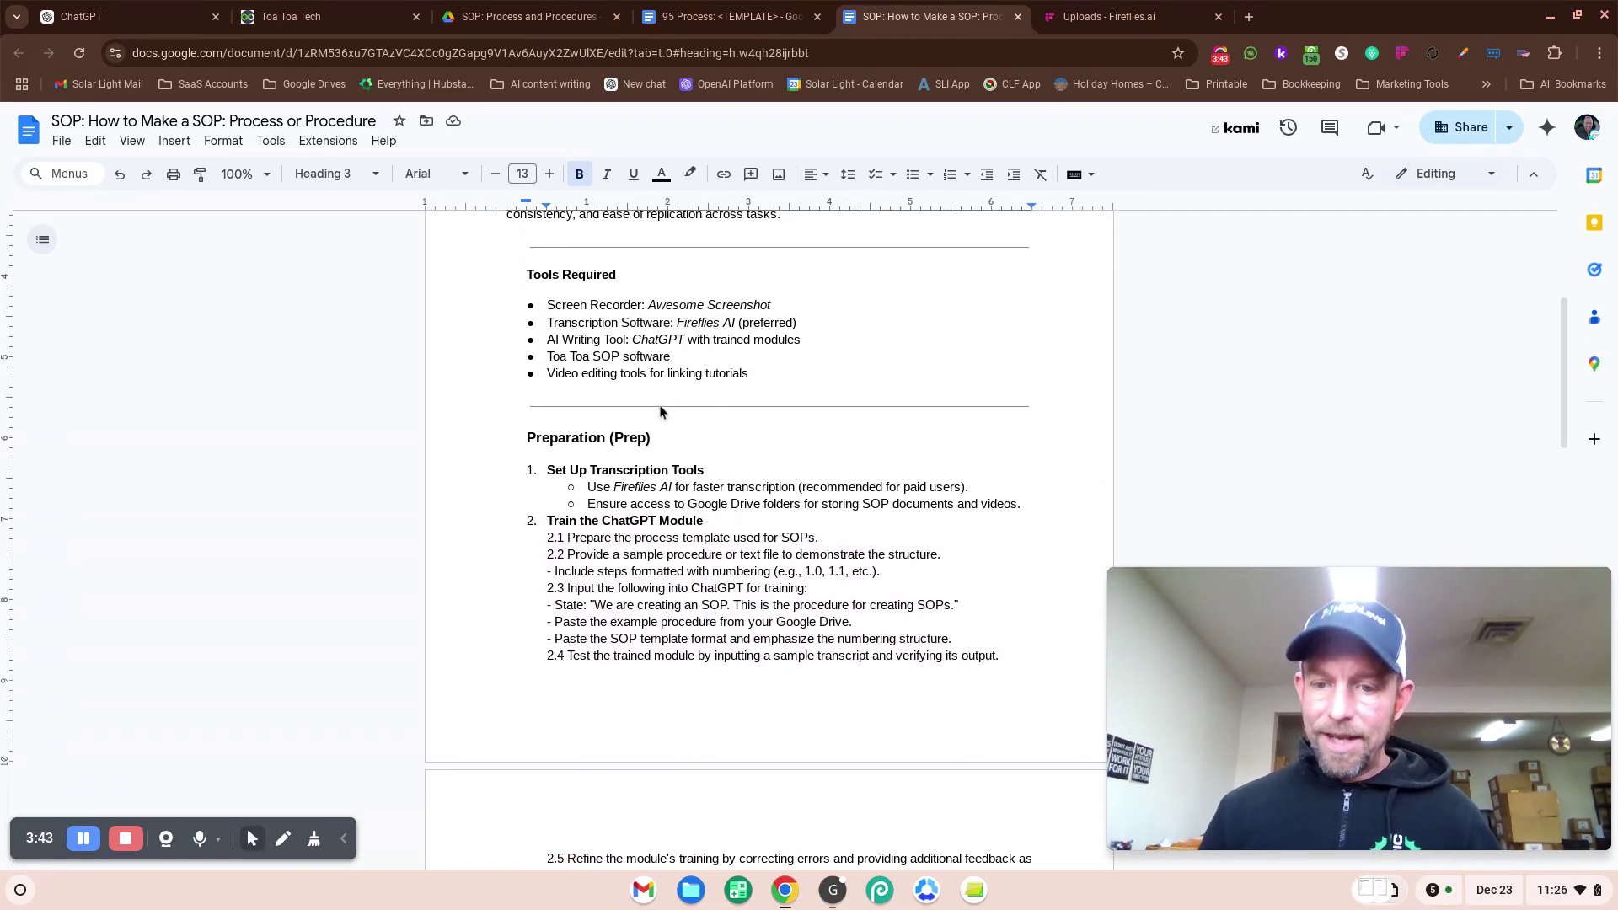
scroll(750, 405, "up", 8)
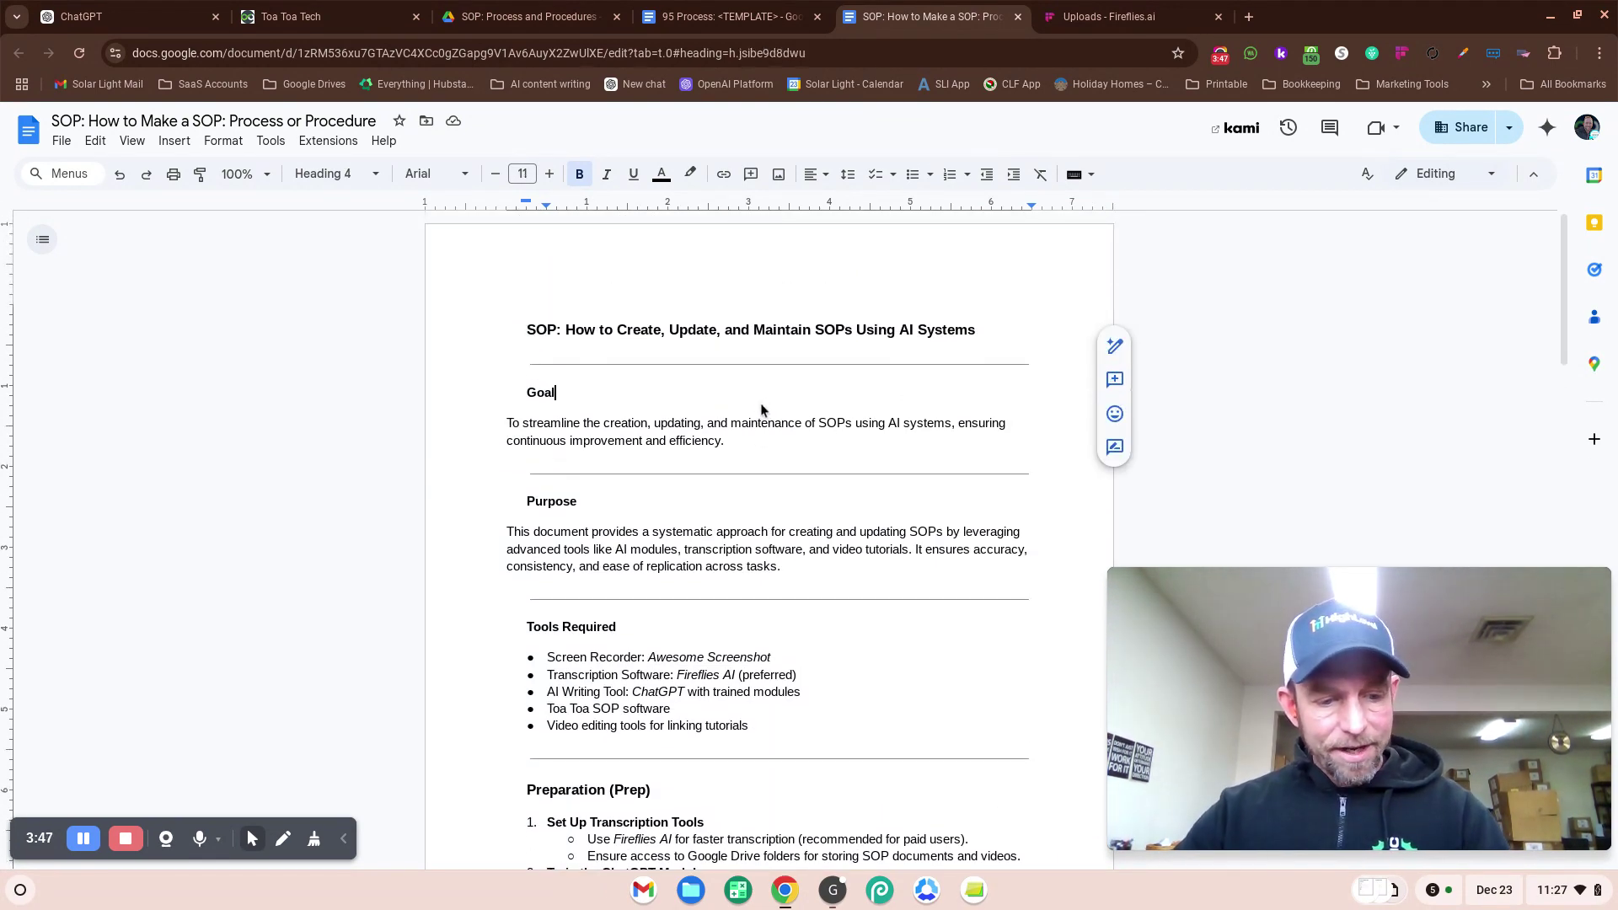
key("ctrl+a")
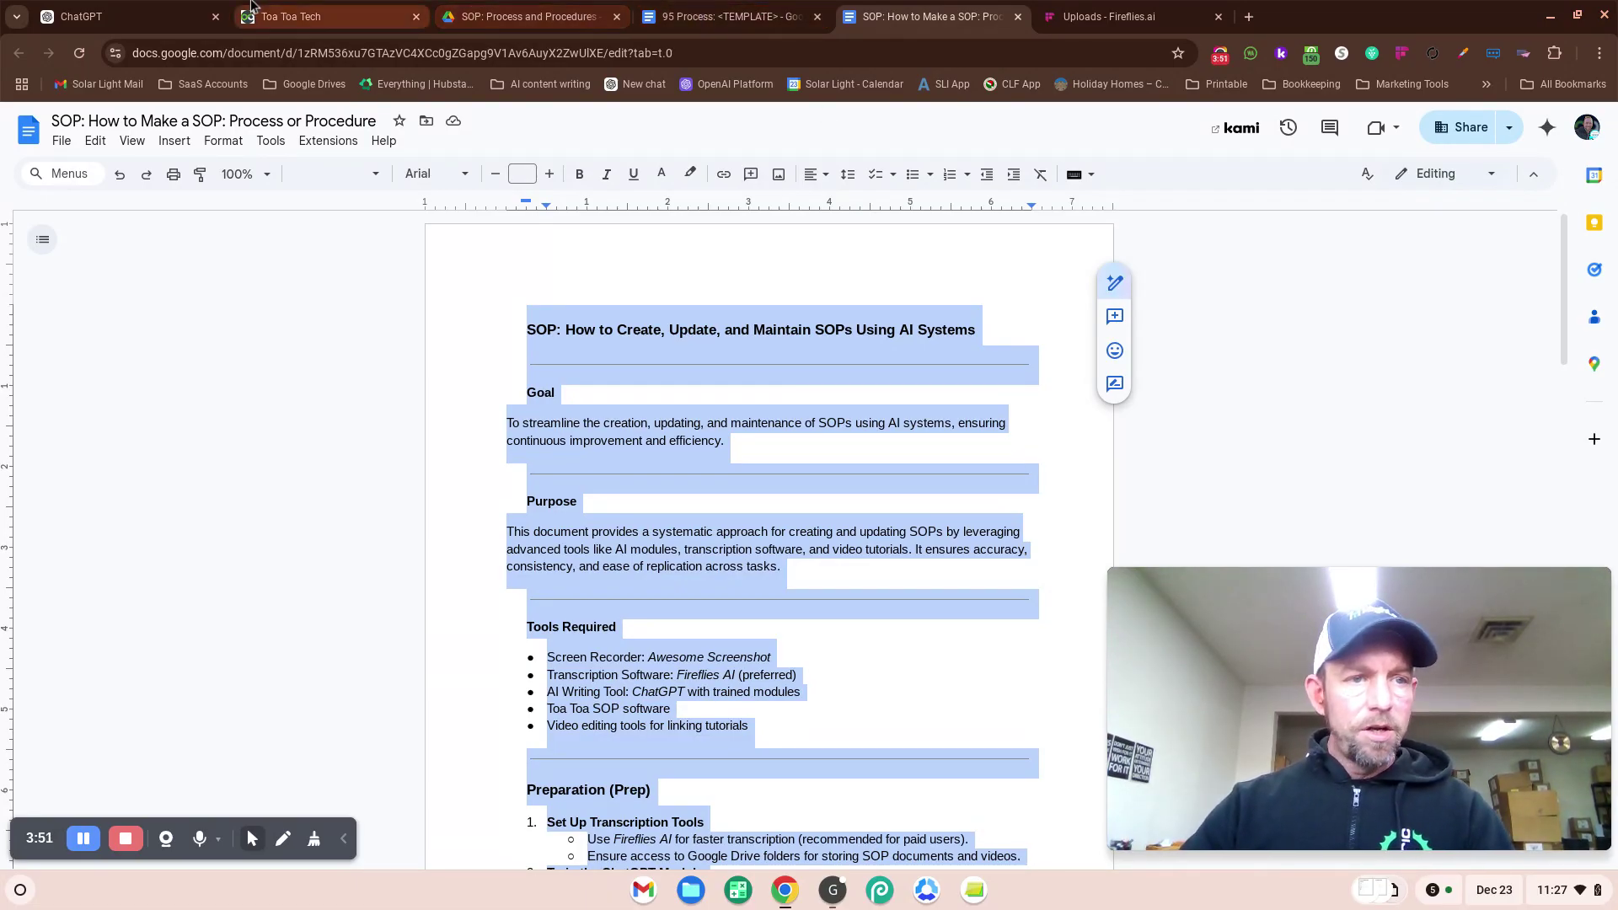
Step: Send ChatGPT a prompt about creating SOPs with the copied SOP text pasted in
left_click(126, 16)
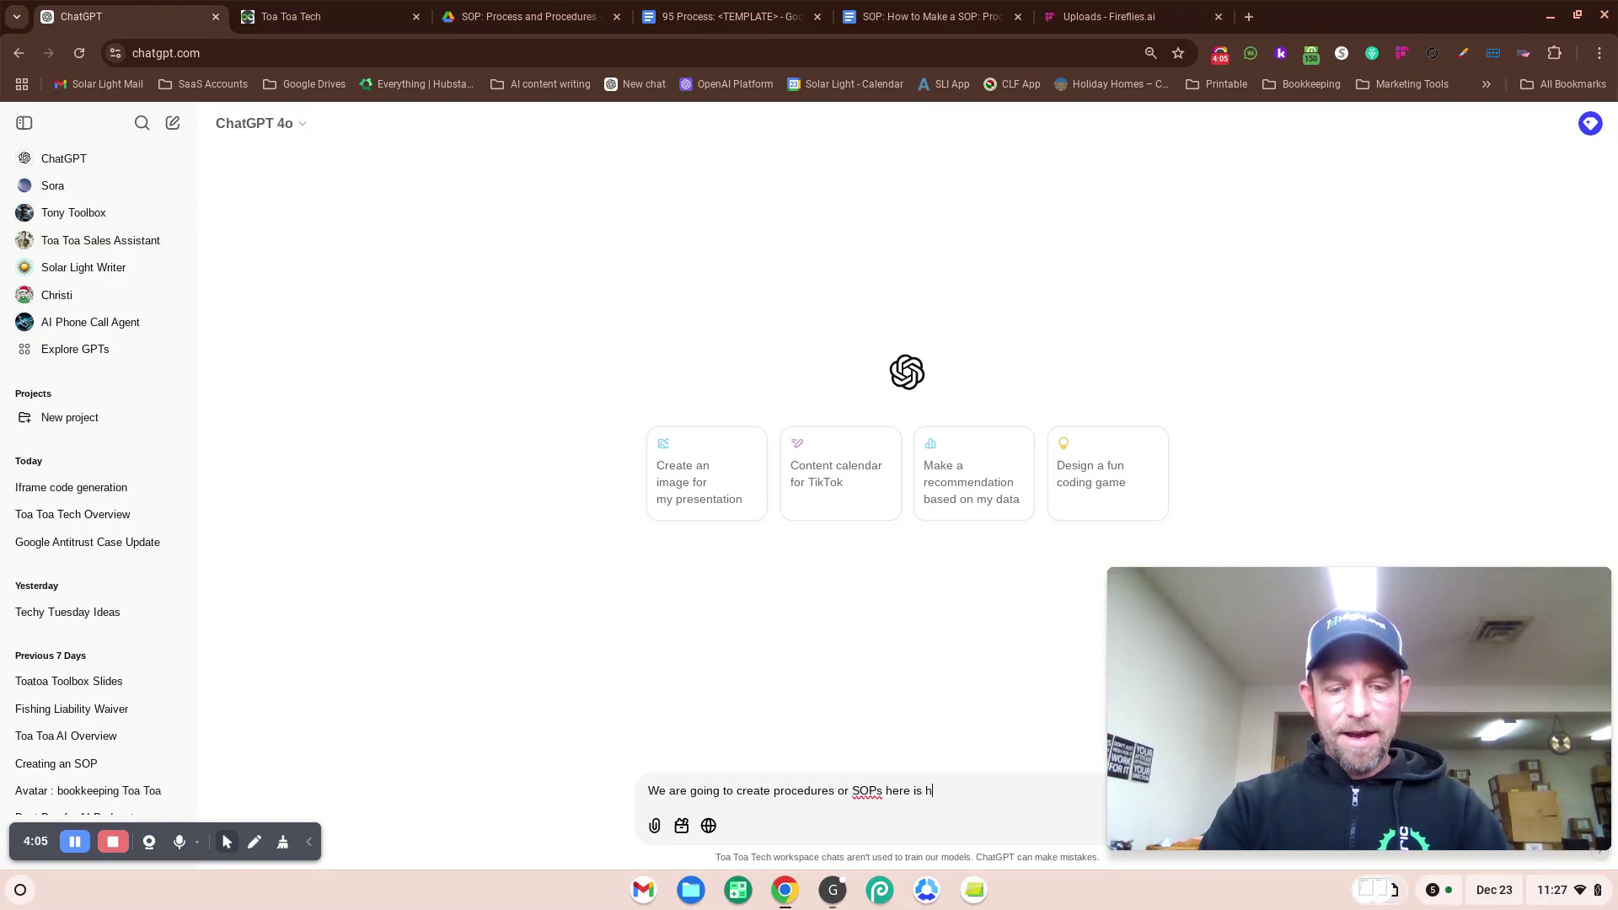
key("ctrl+v")
key("Return")
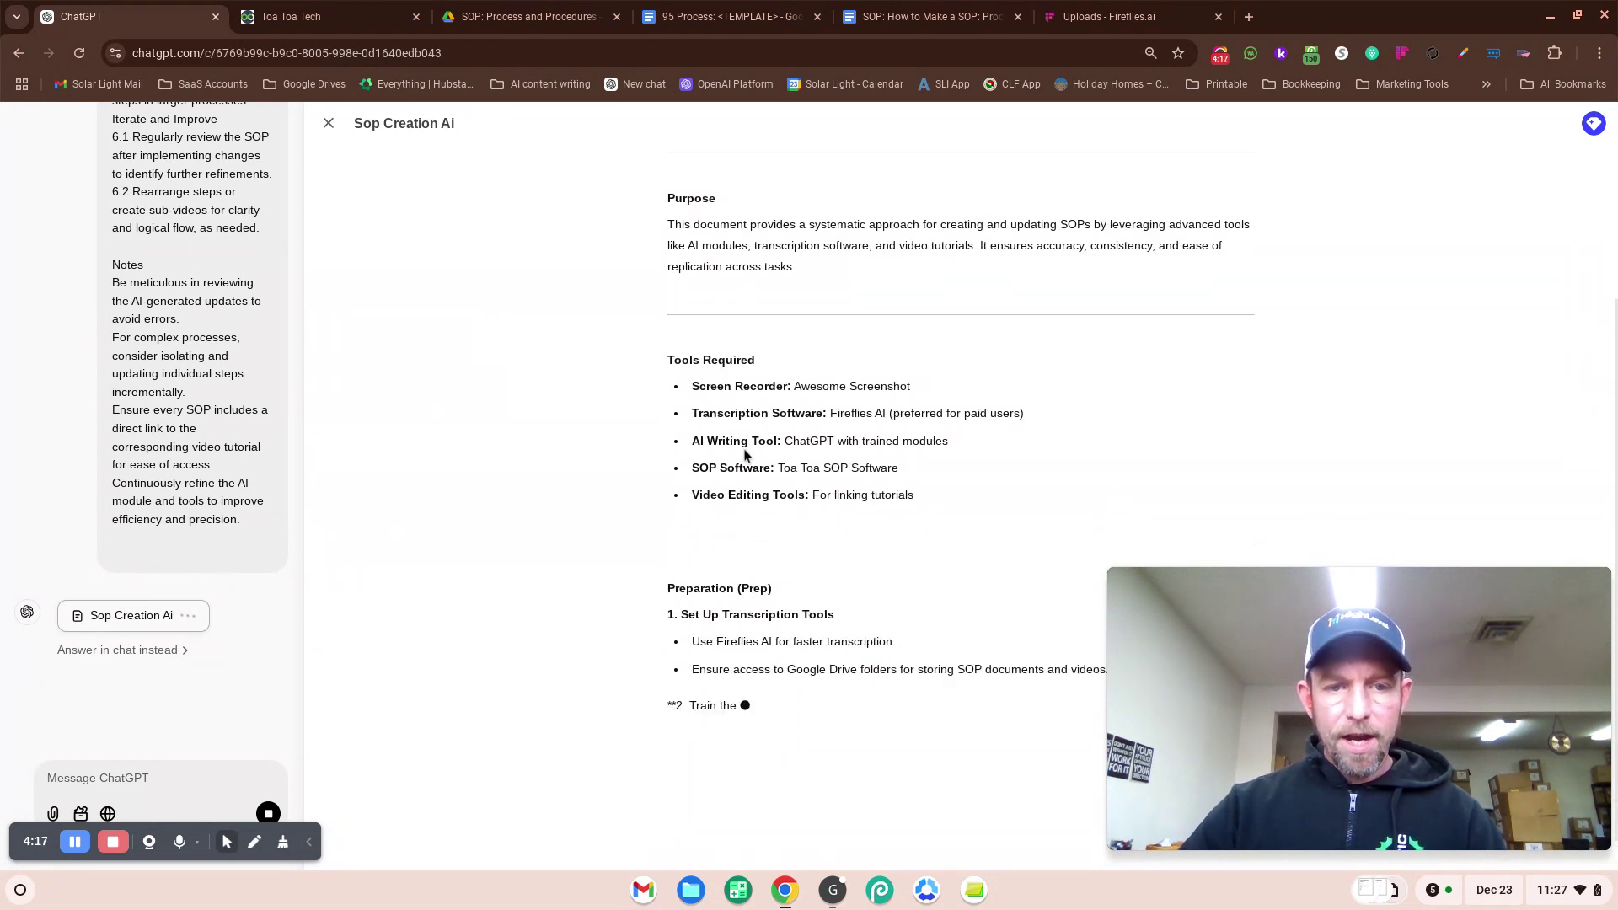
Step: Select the entire '95 Process: <TEMPLATE>' SOP template document for copying
left_click(765, 16)
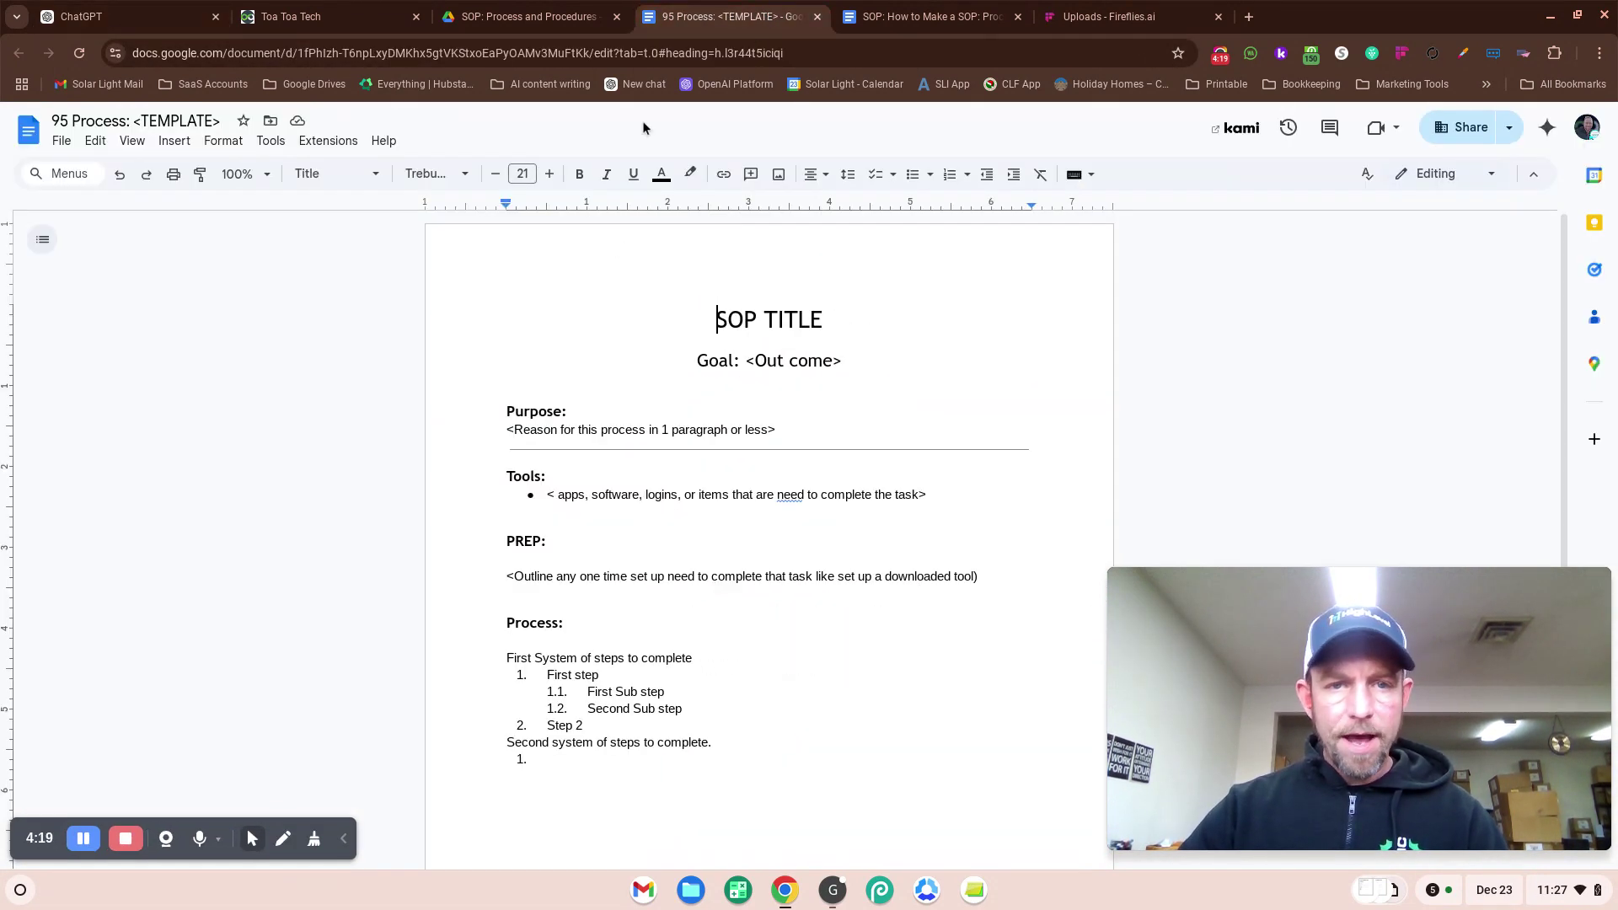
left_click(351, 52)
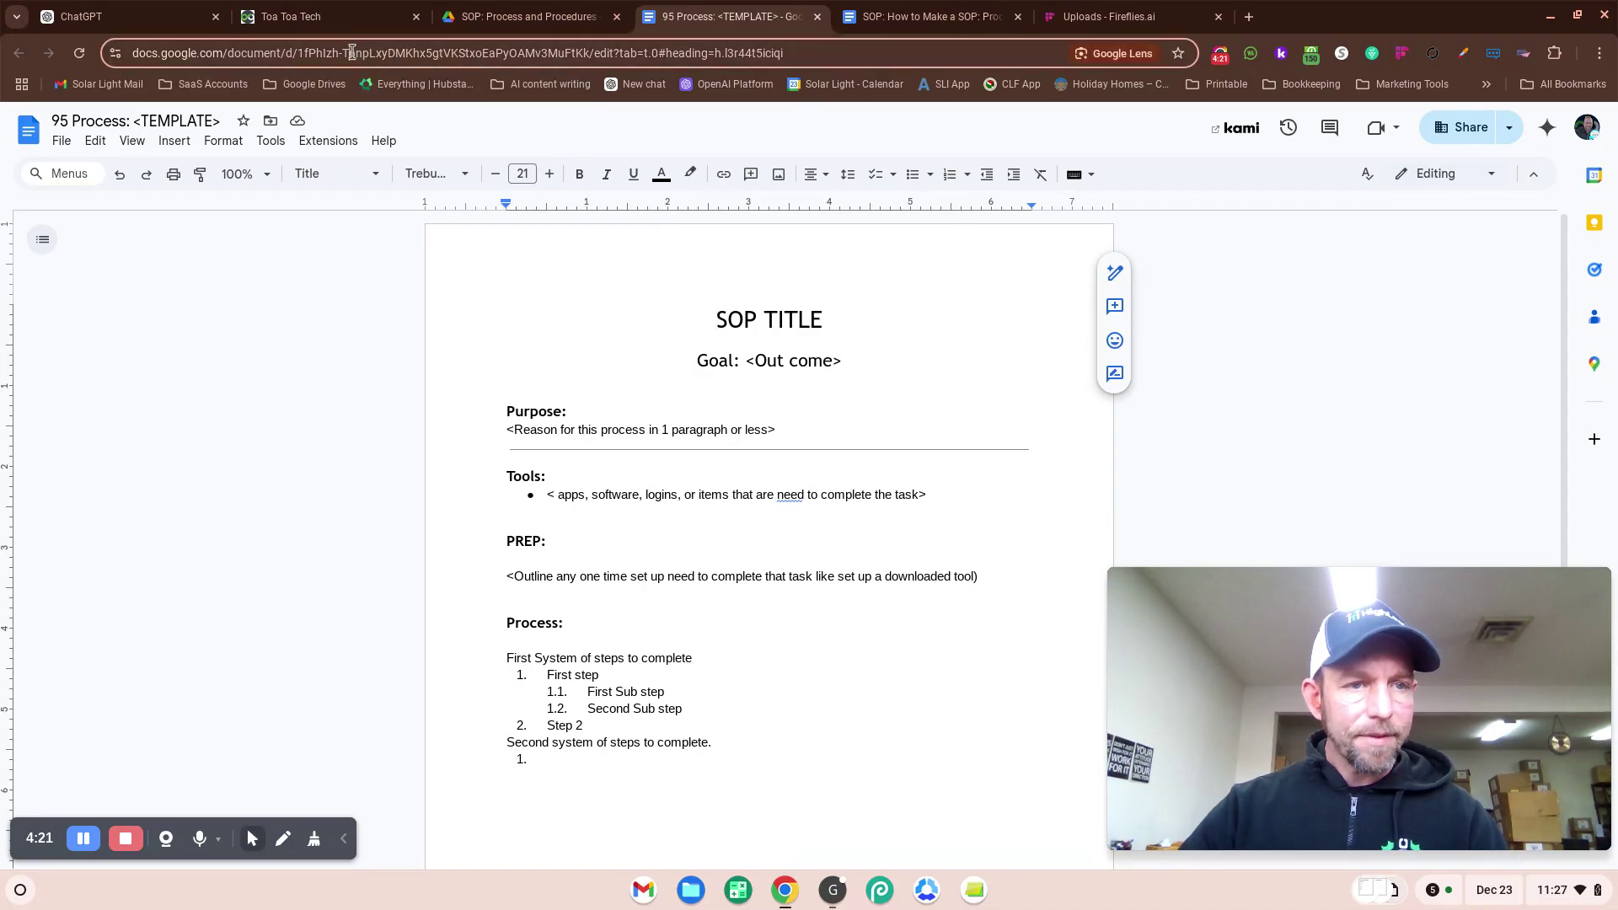
left_click(517, 292)
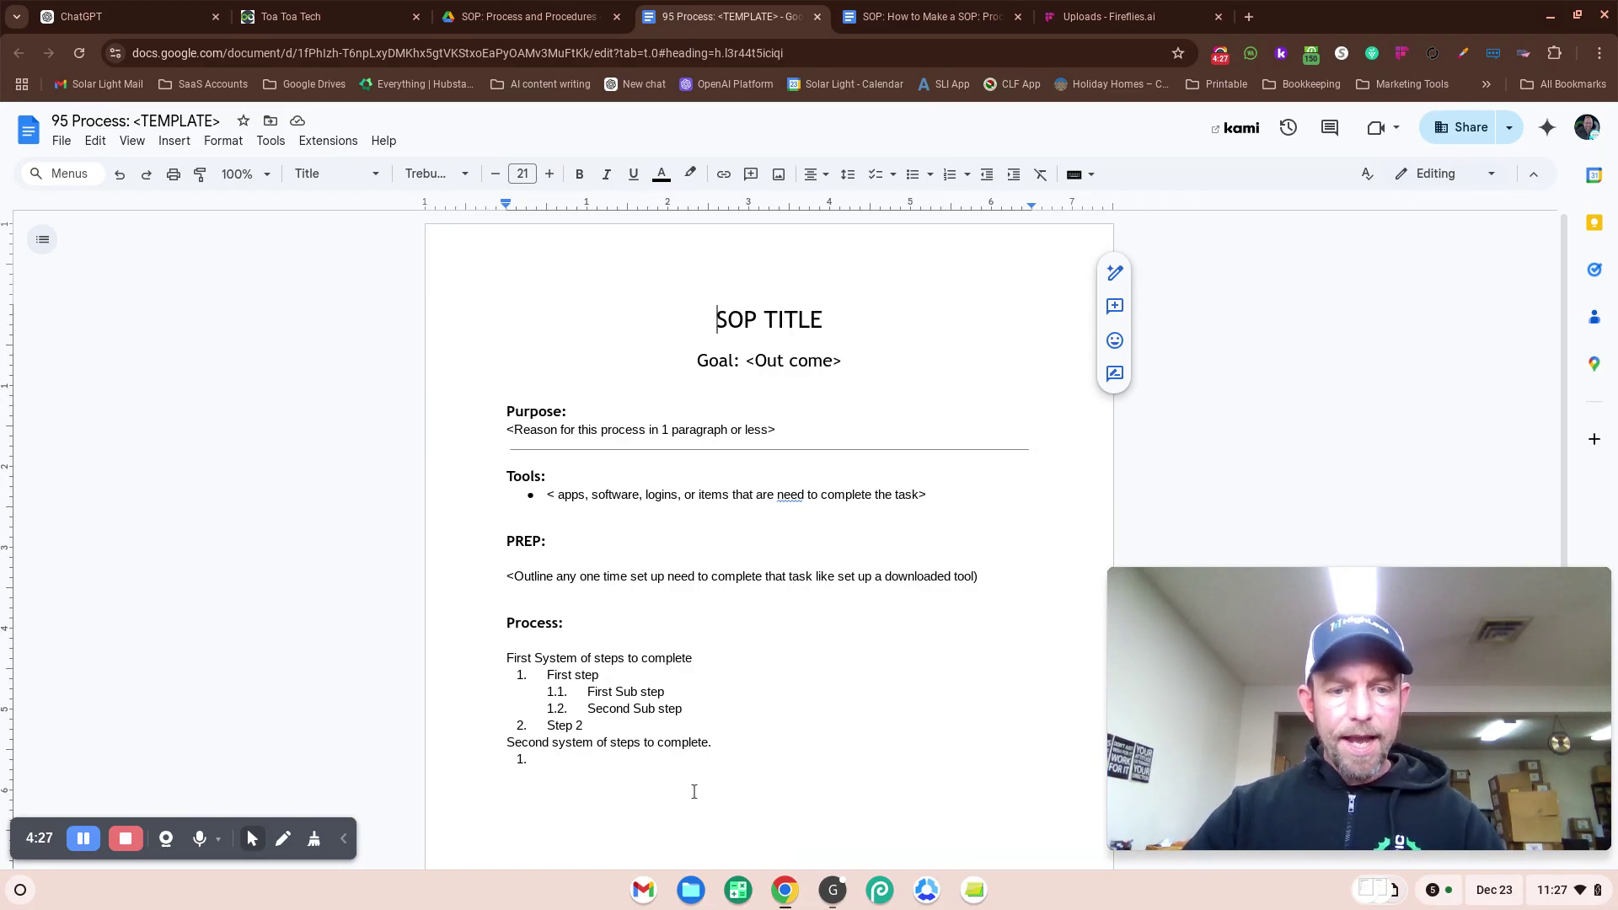
left_click(677, 772)
key("ctrl+a")
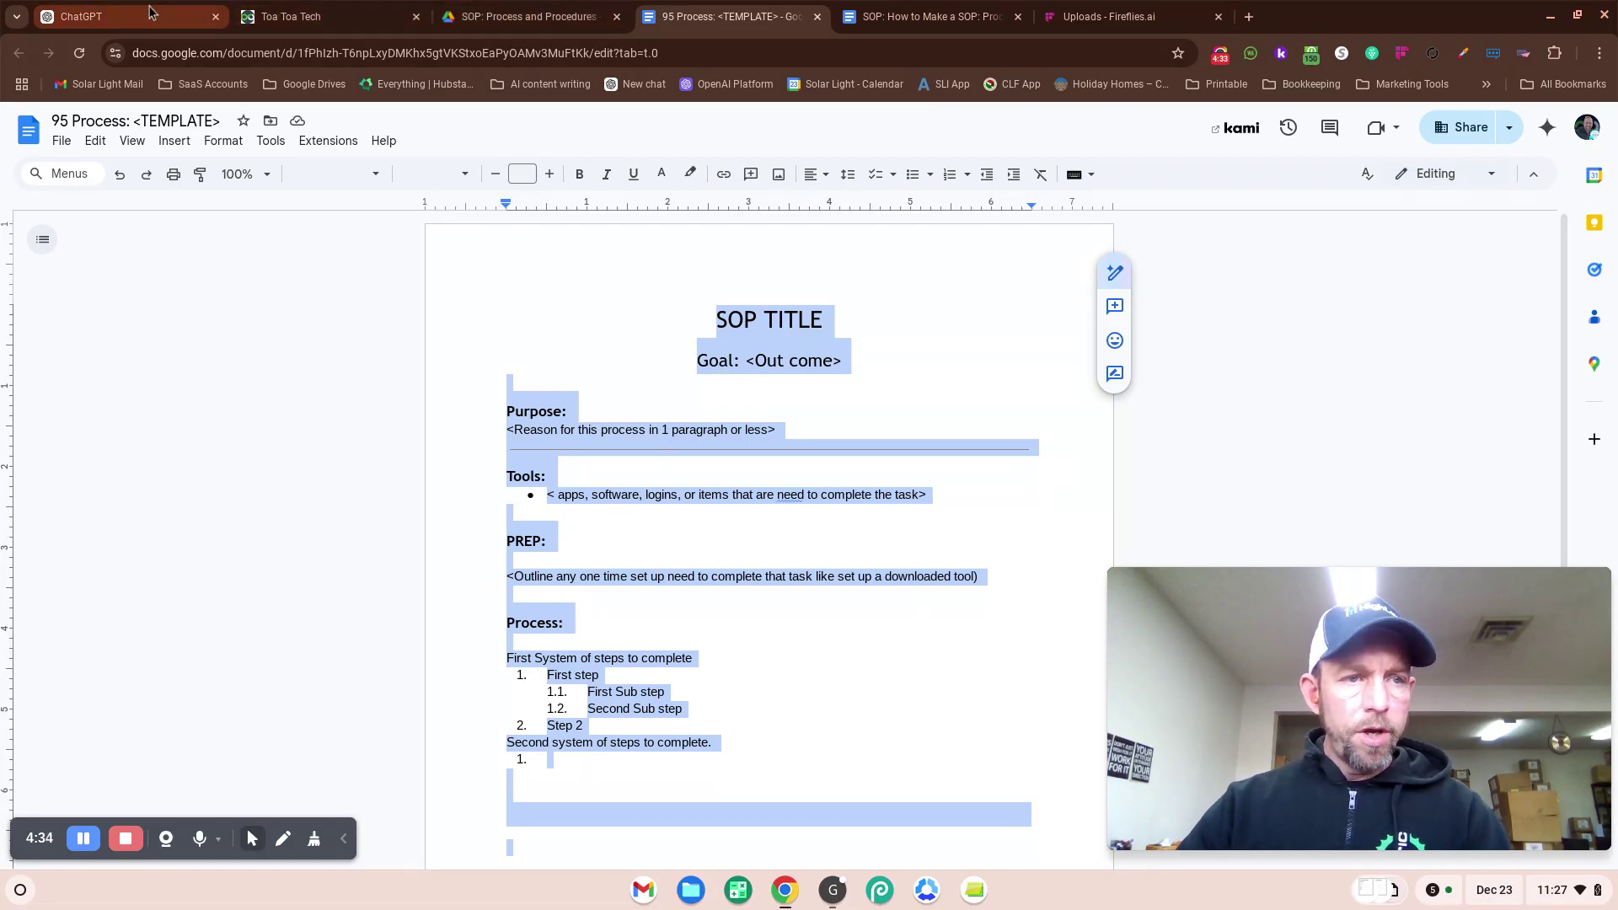
Step: Send ChatGPT 'Here is an SOP Template:' followed by the pasted template text
left_click(150, 12)
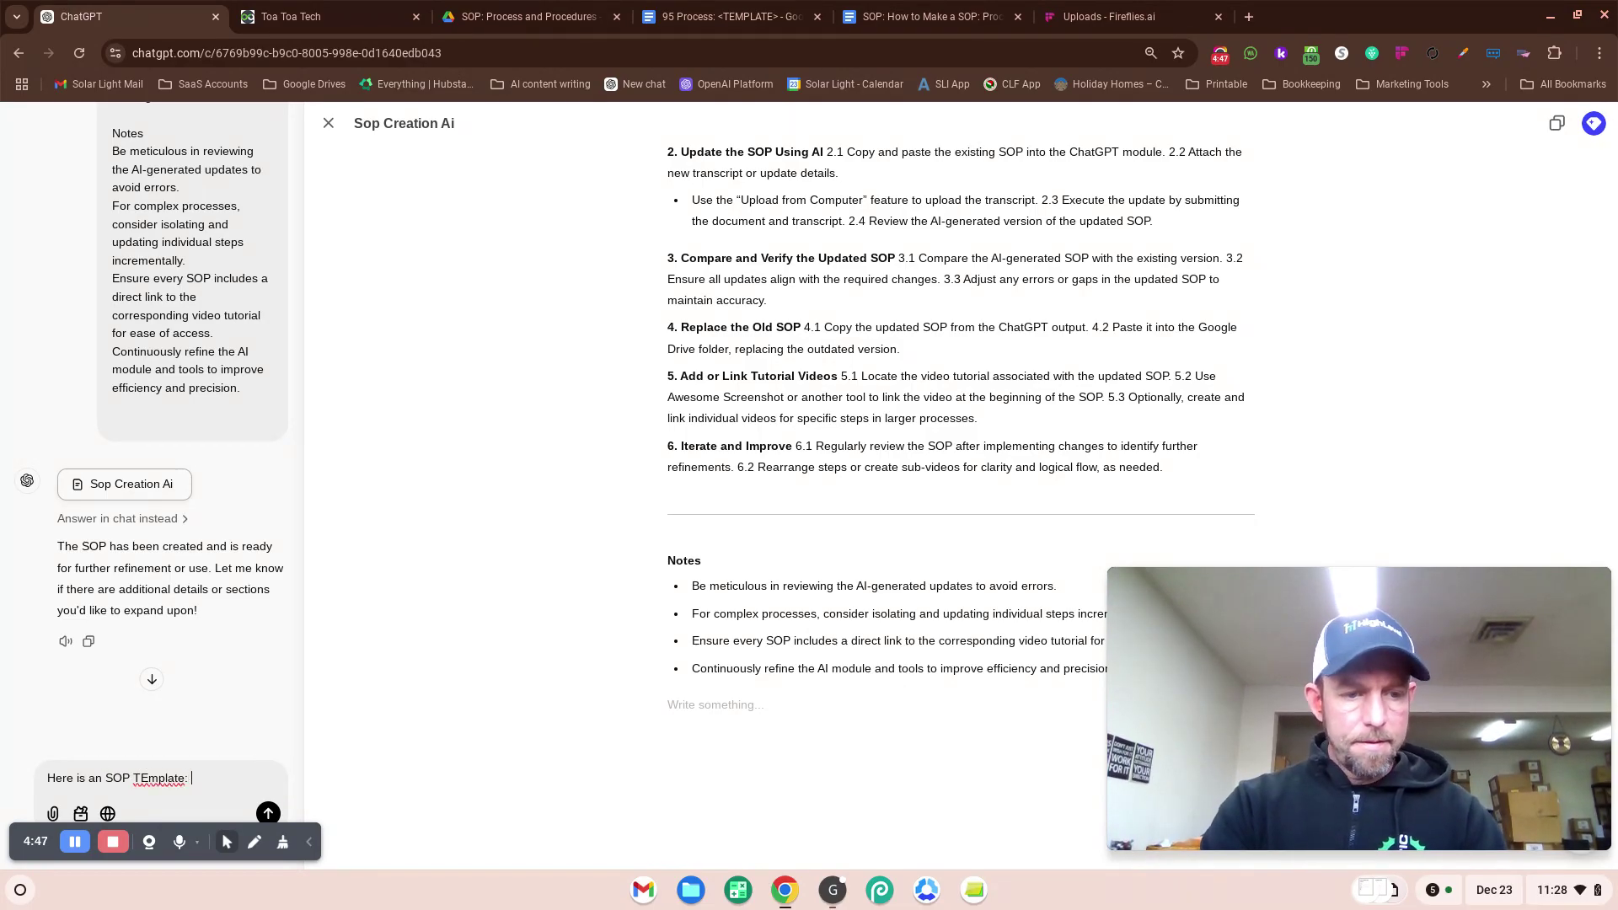
key("Return")
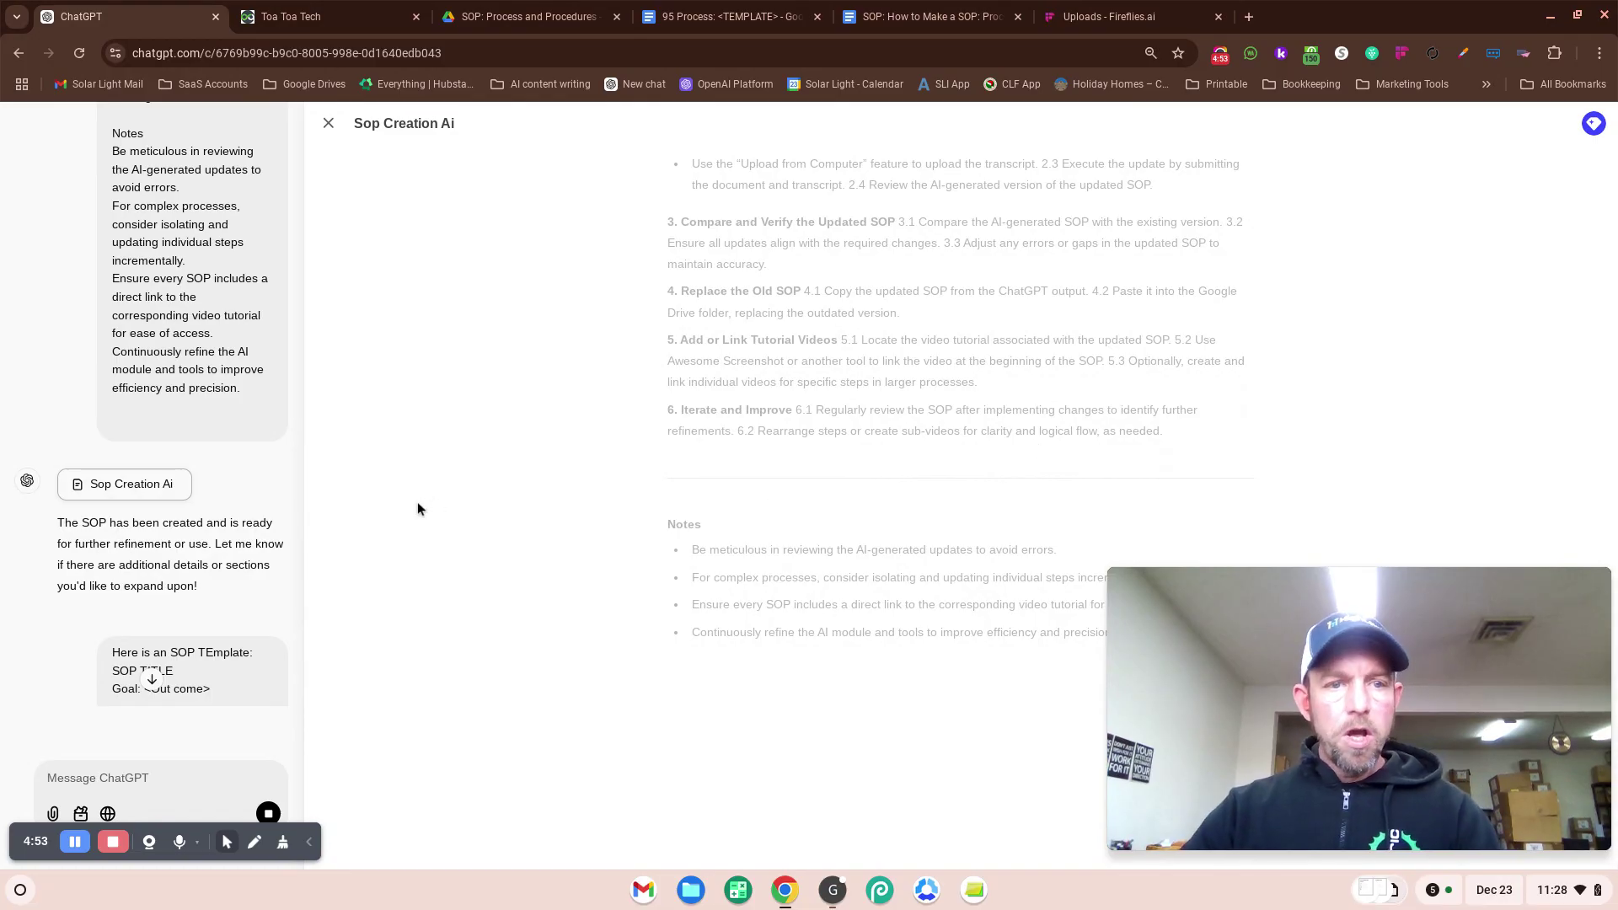
Step: Look over the SOP how-to Google Doc by scrolling through it
left_click(729, 16)
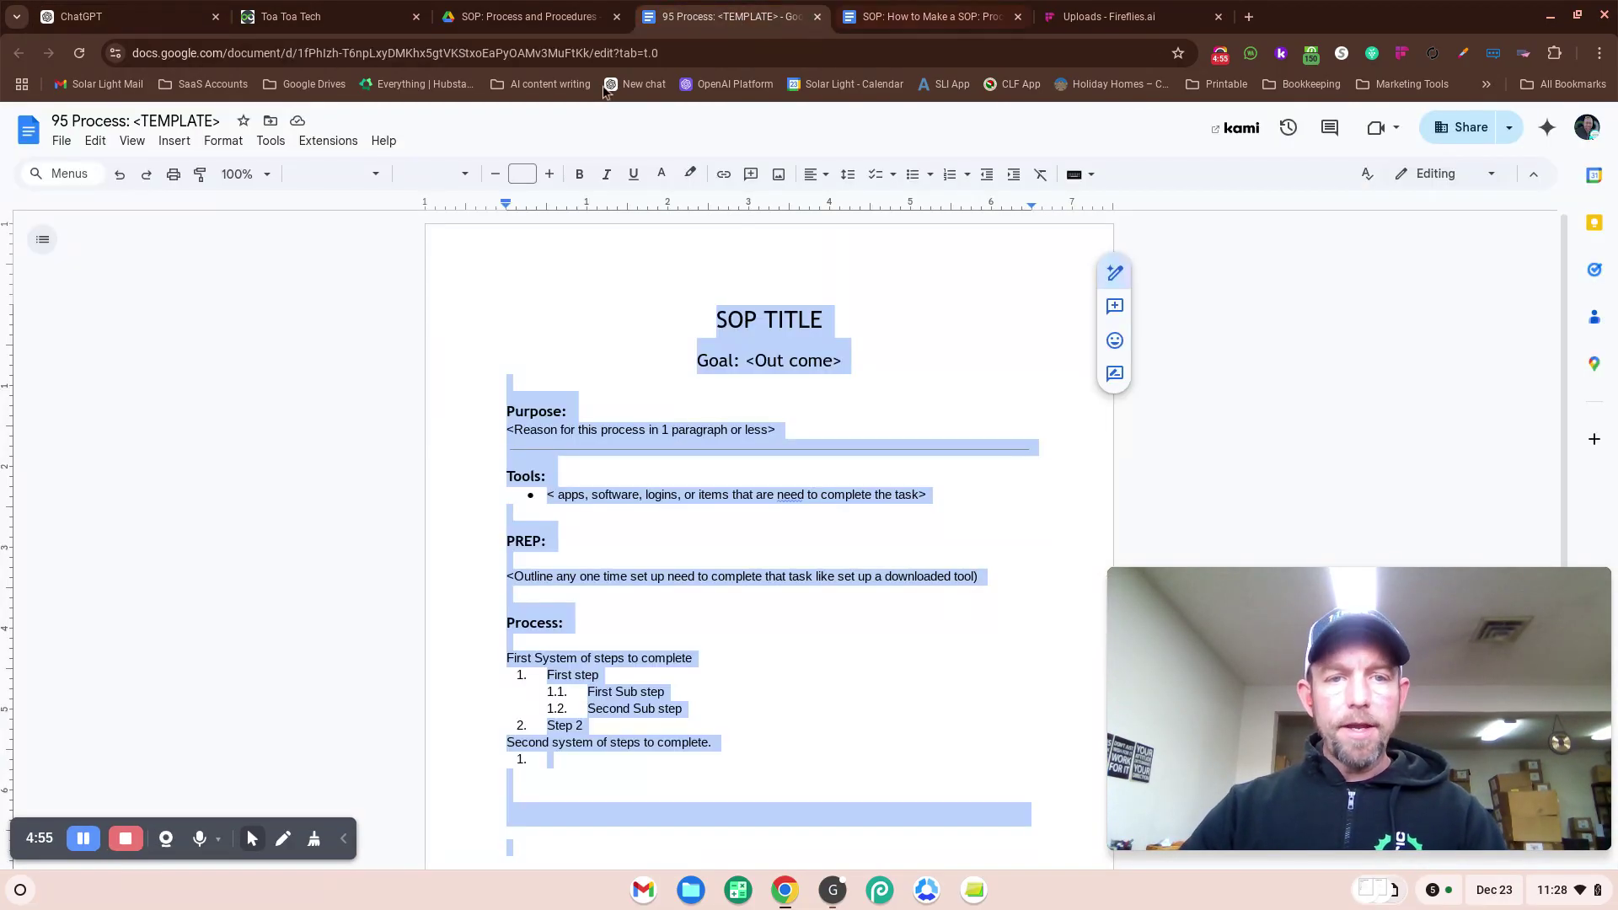
left_click(926, 9)
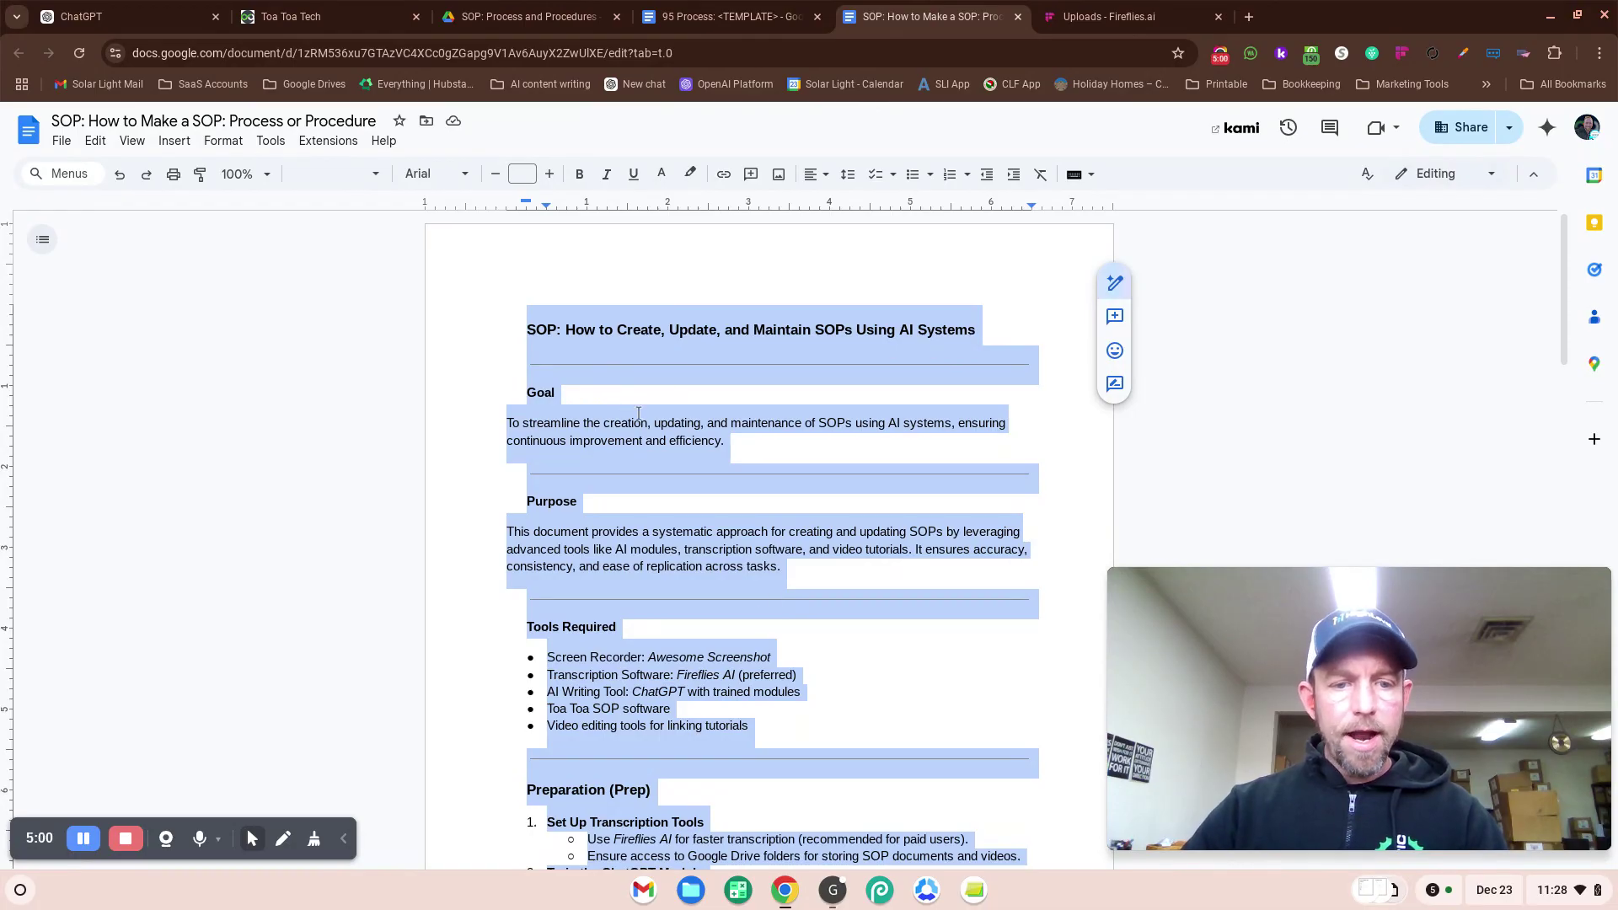
scroll(641, 412, "down", 5)
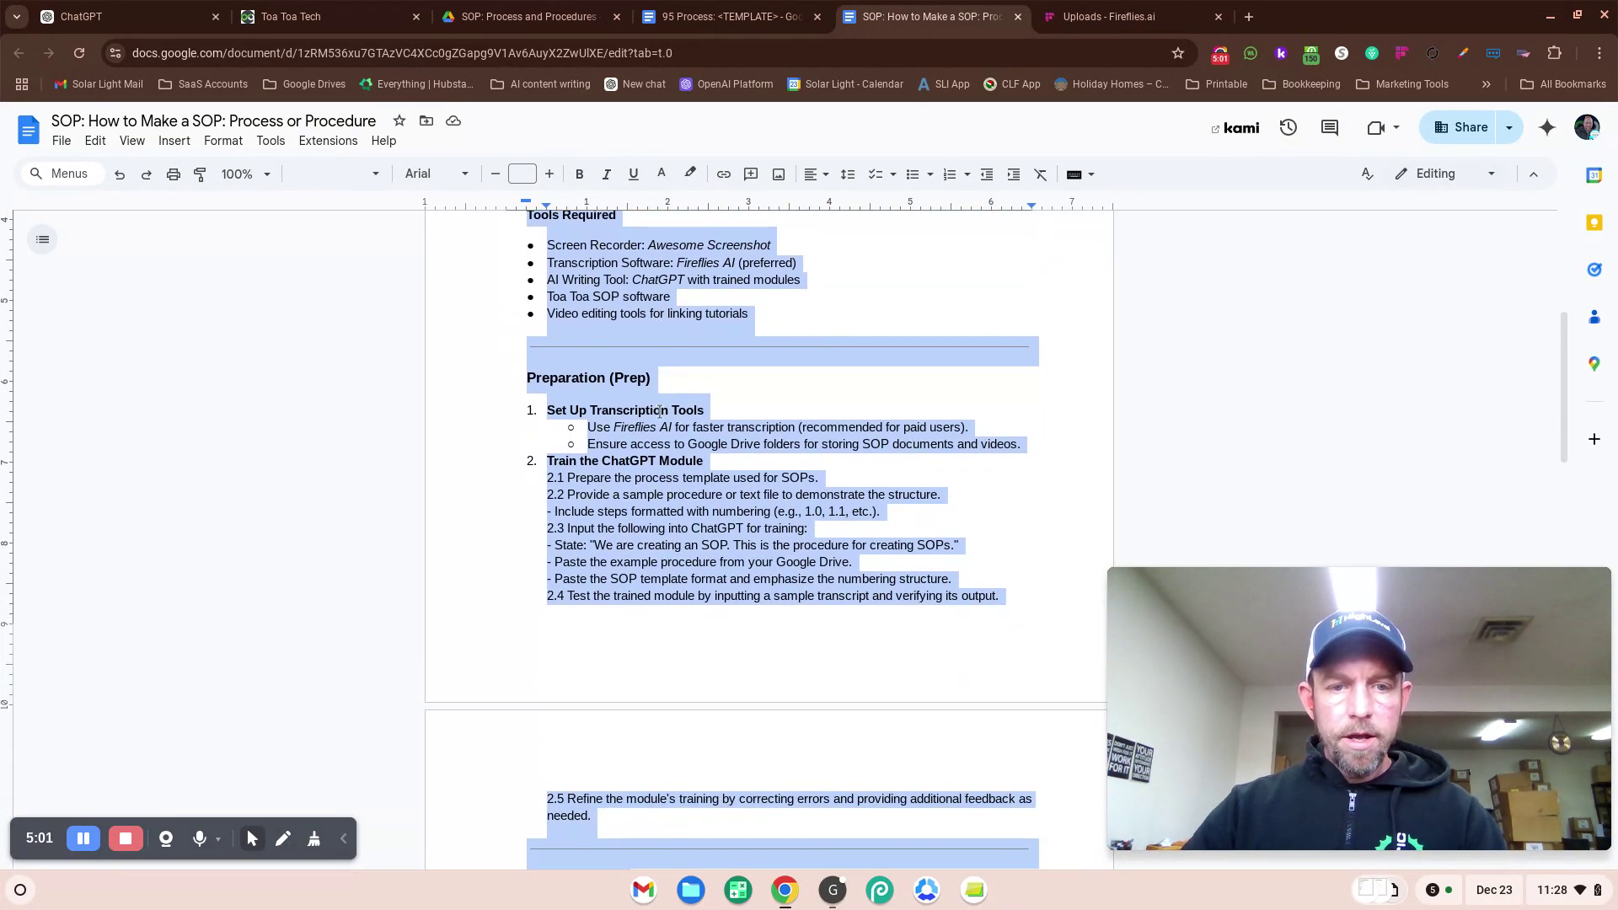
scroll(661, 410, "down", 3)
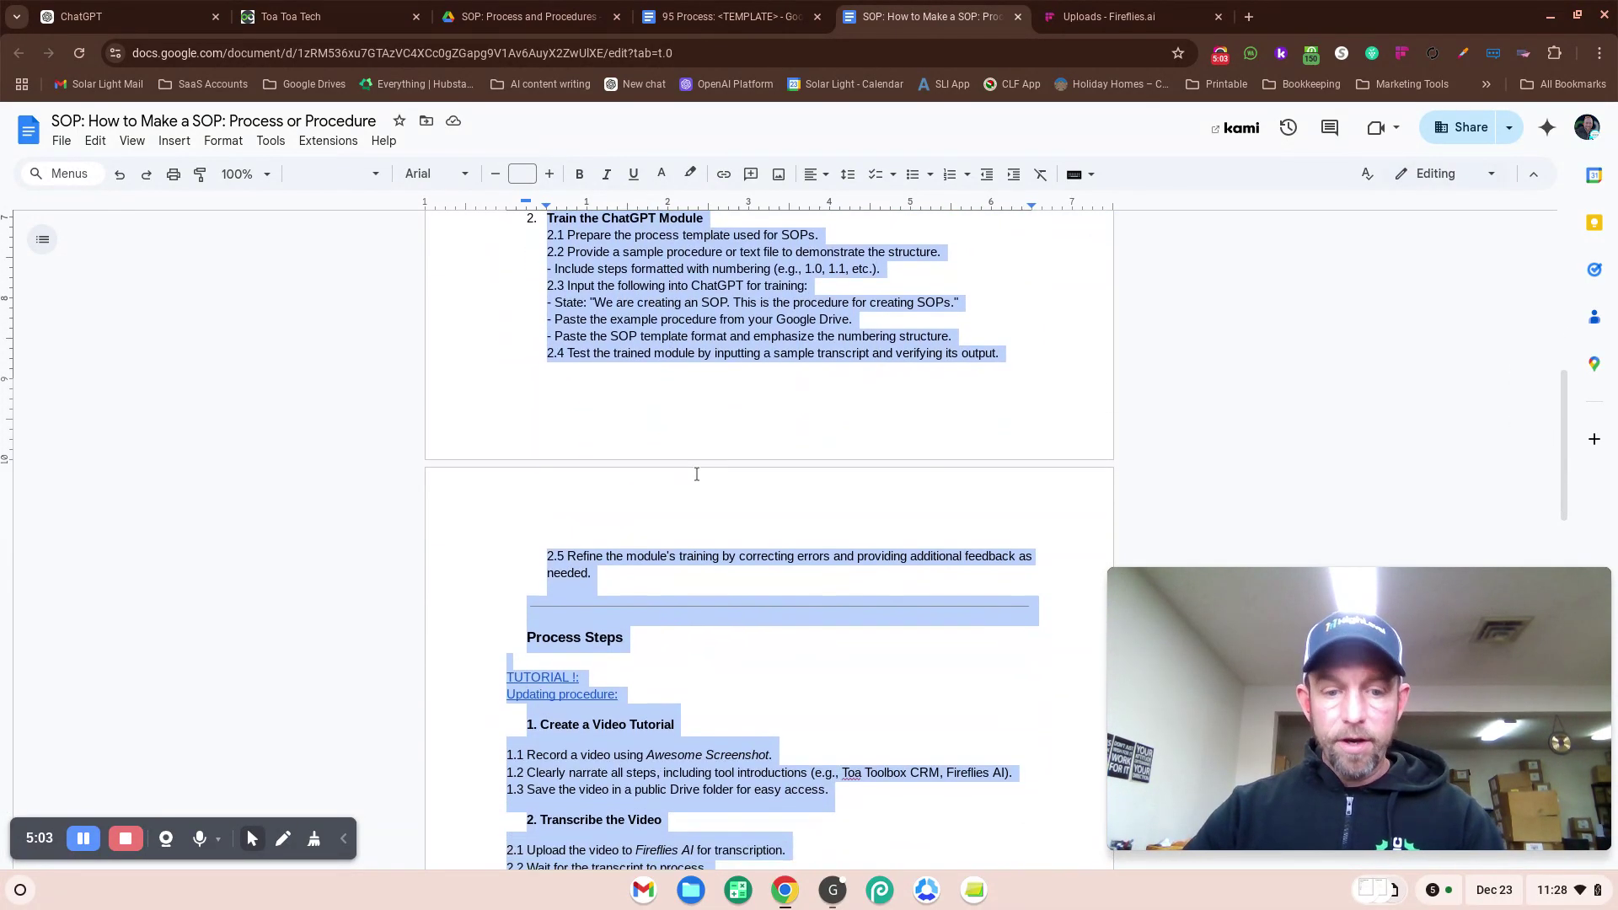
scroll(699, 475, "down", 3)
scroll(725, 478, "up", 10)
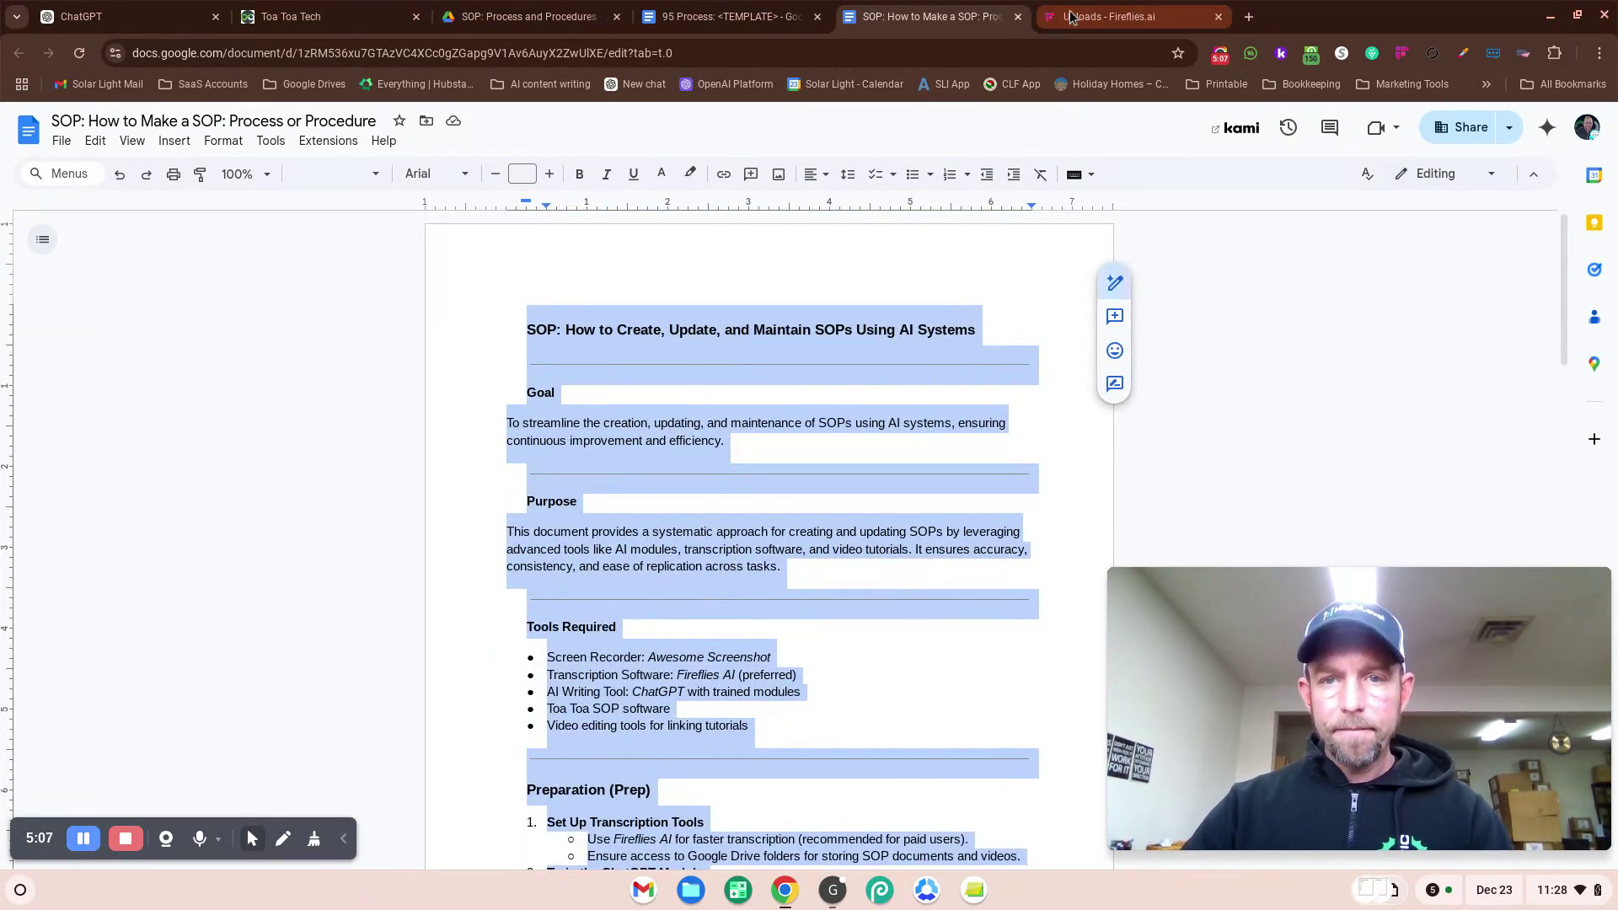
Step: Bring up the Fireflies.ai Uploads page
left_click(84, 838)
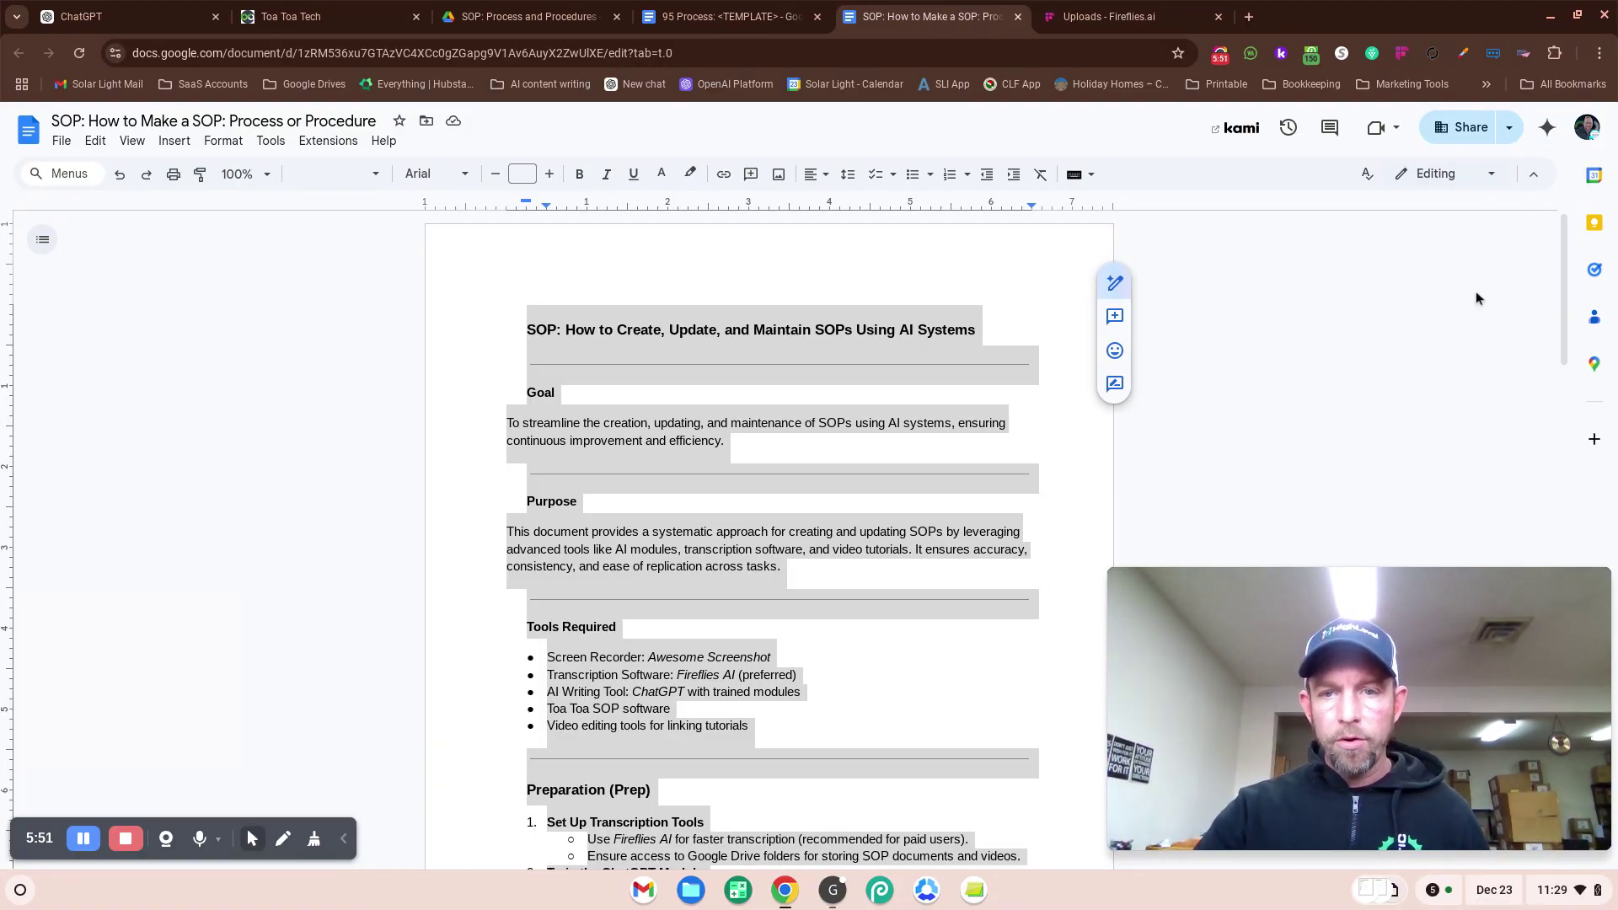
mouse_move(1157, 7)
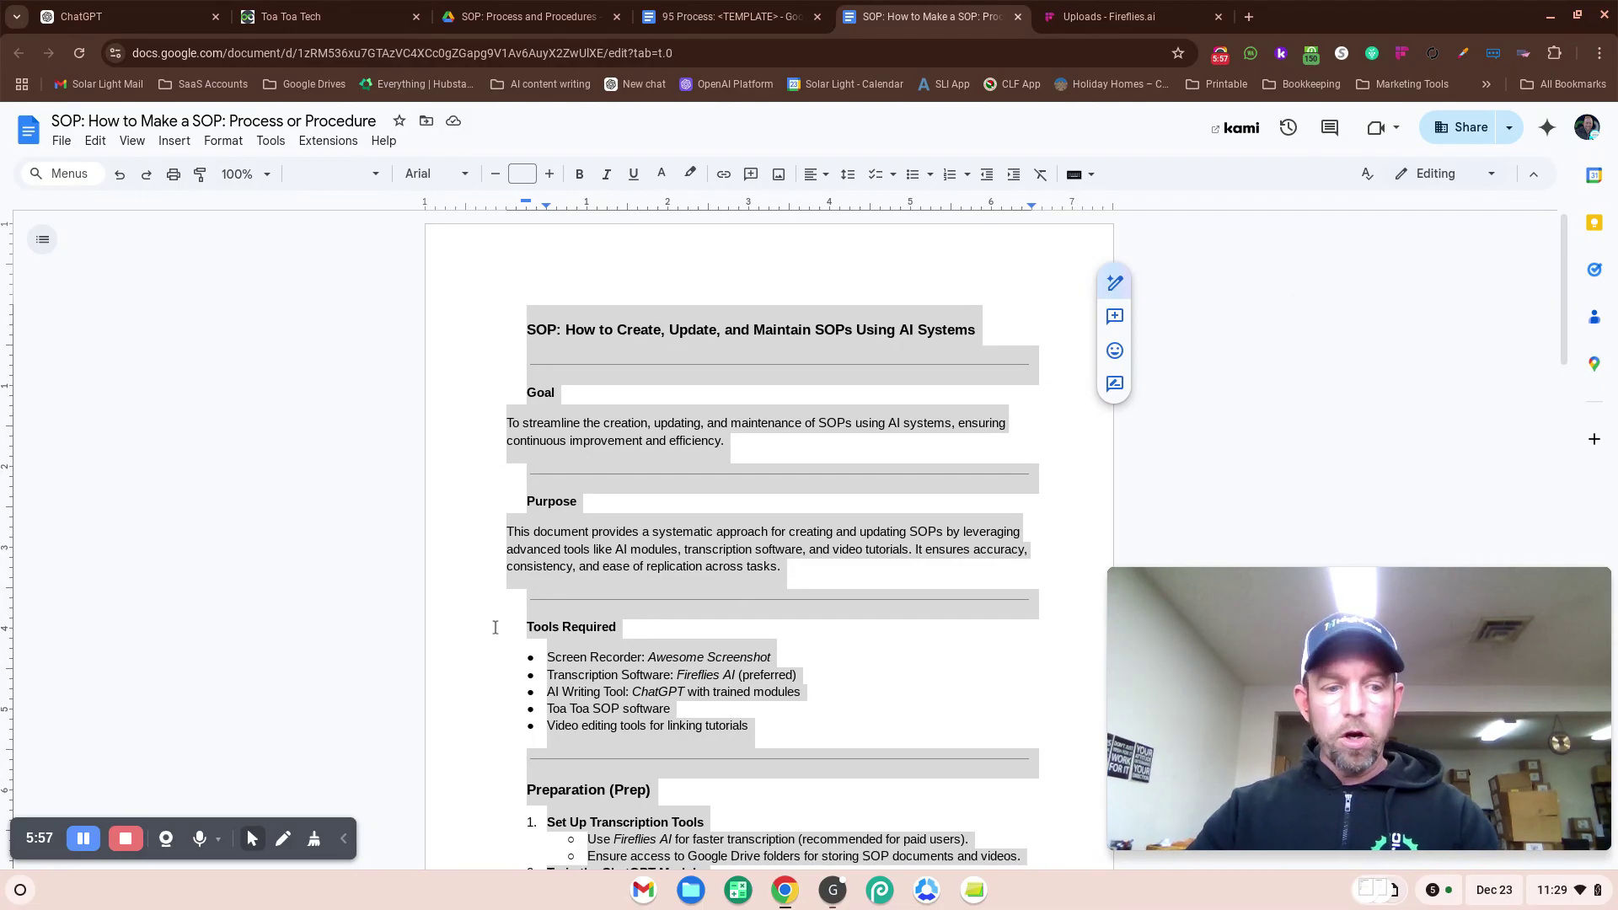
left_click(1109, 15)
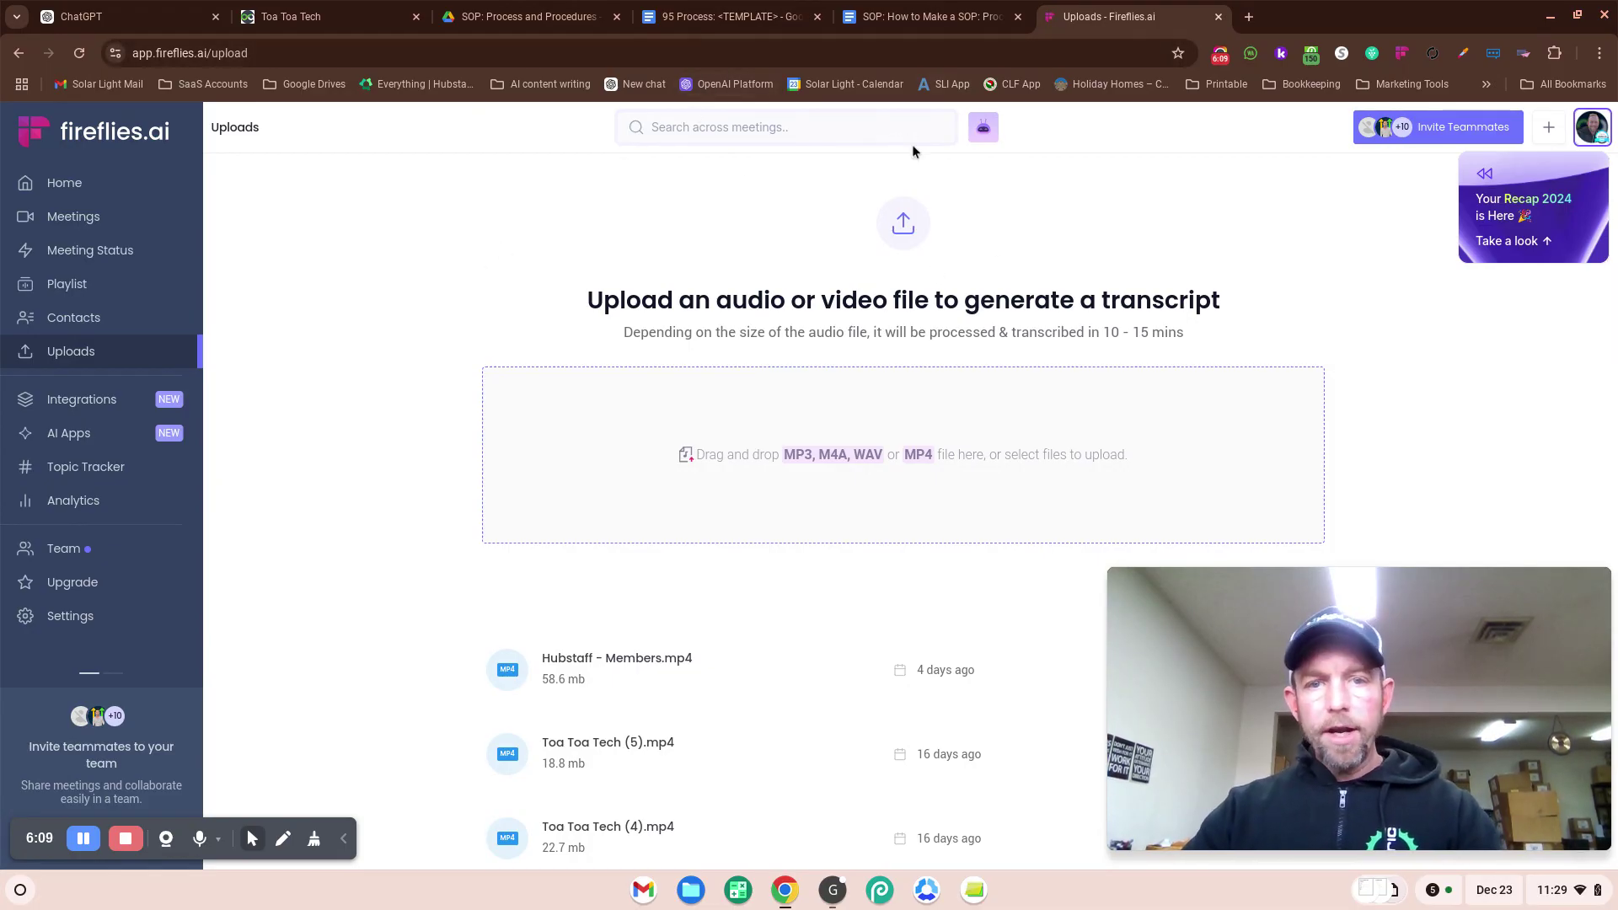
scroll(920, 182, "down", 2)
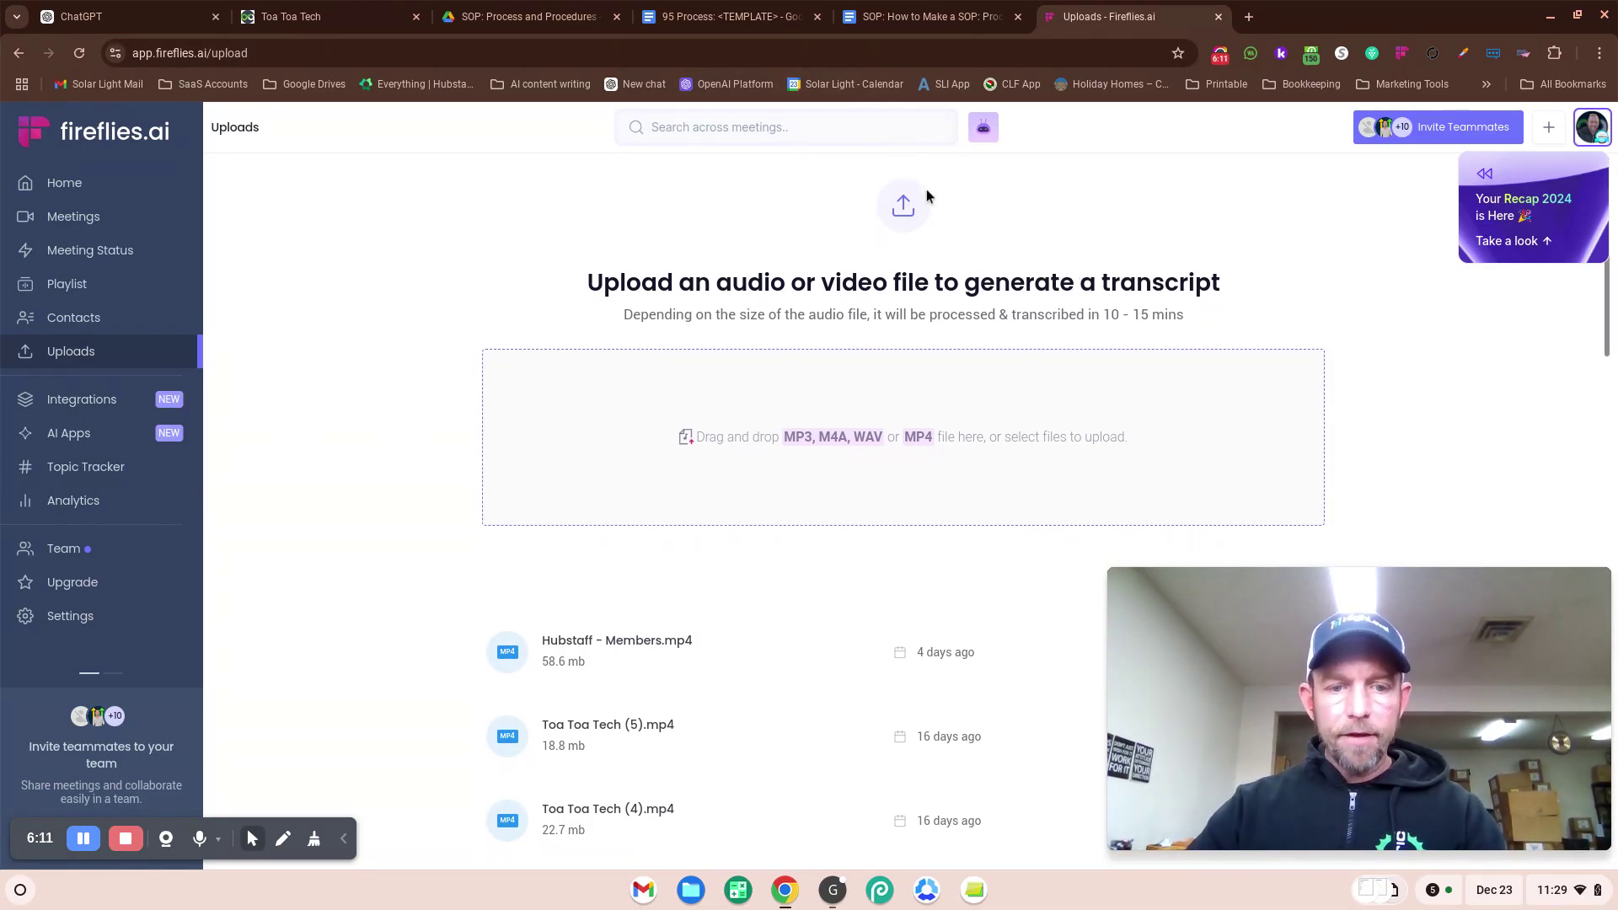
scroll(922, 195, "down", 1)
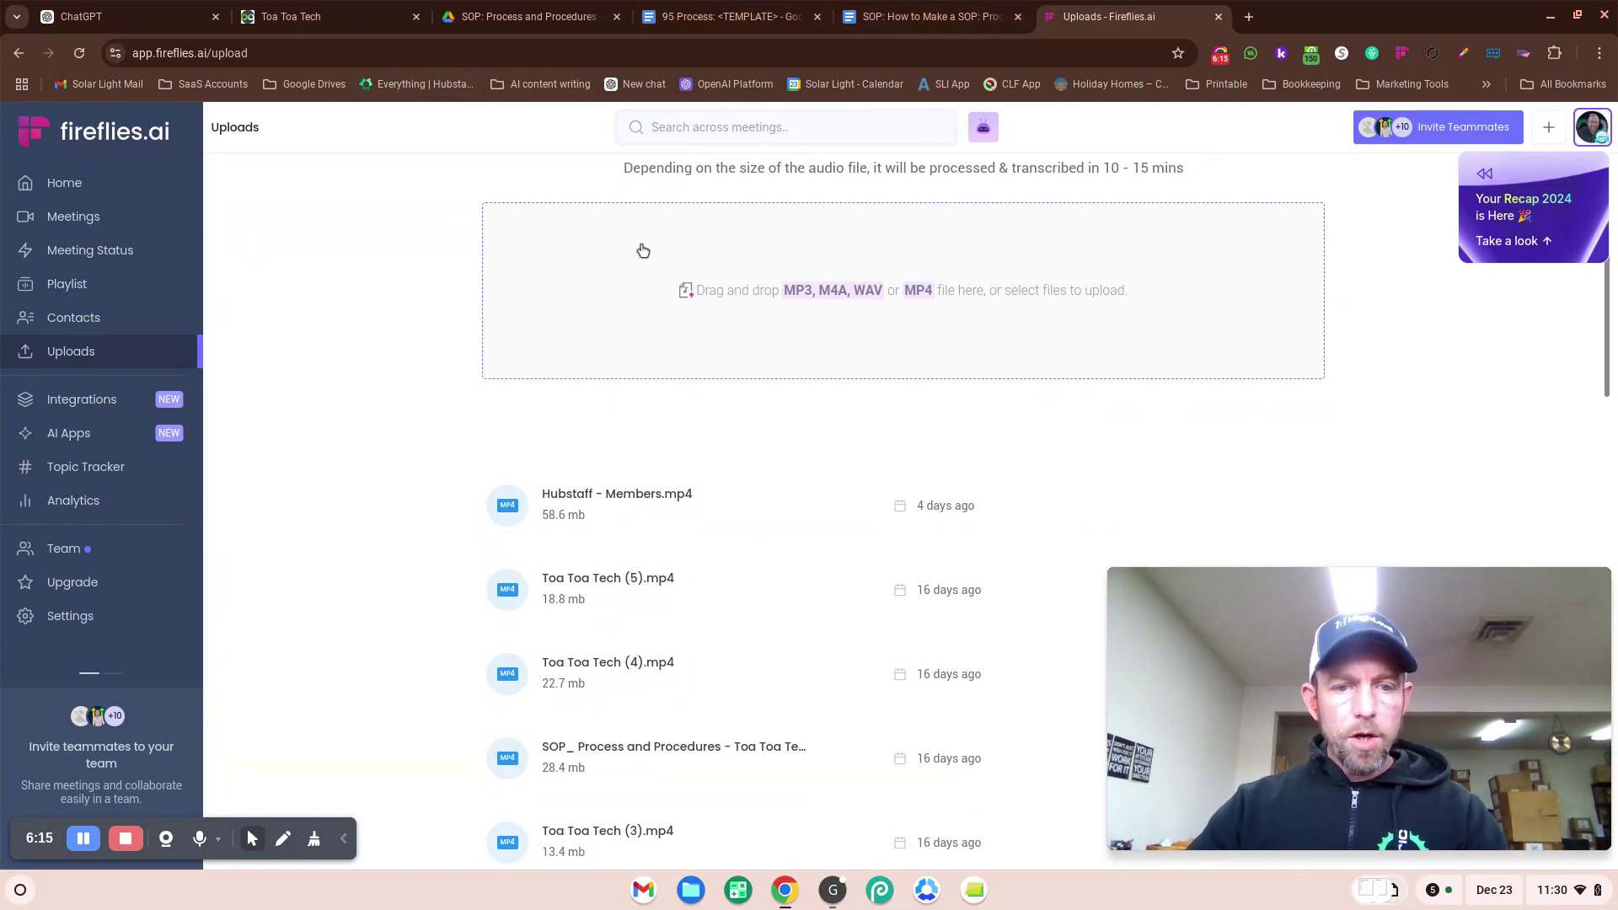
scroll(674, 246, "up", 2)
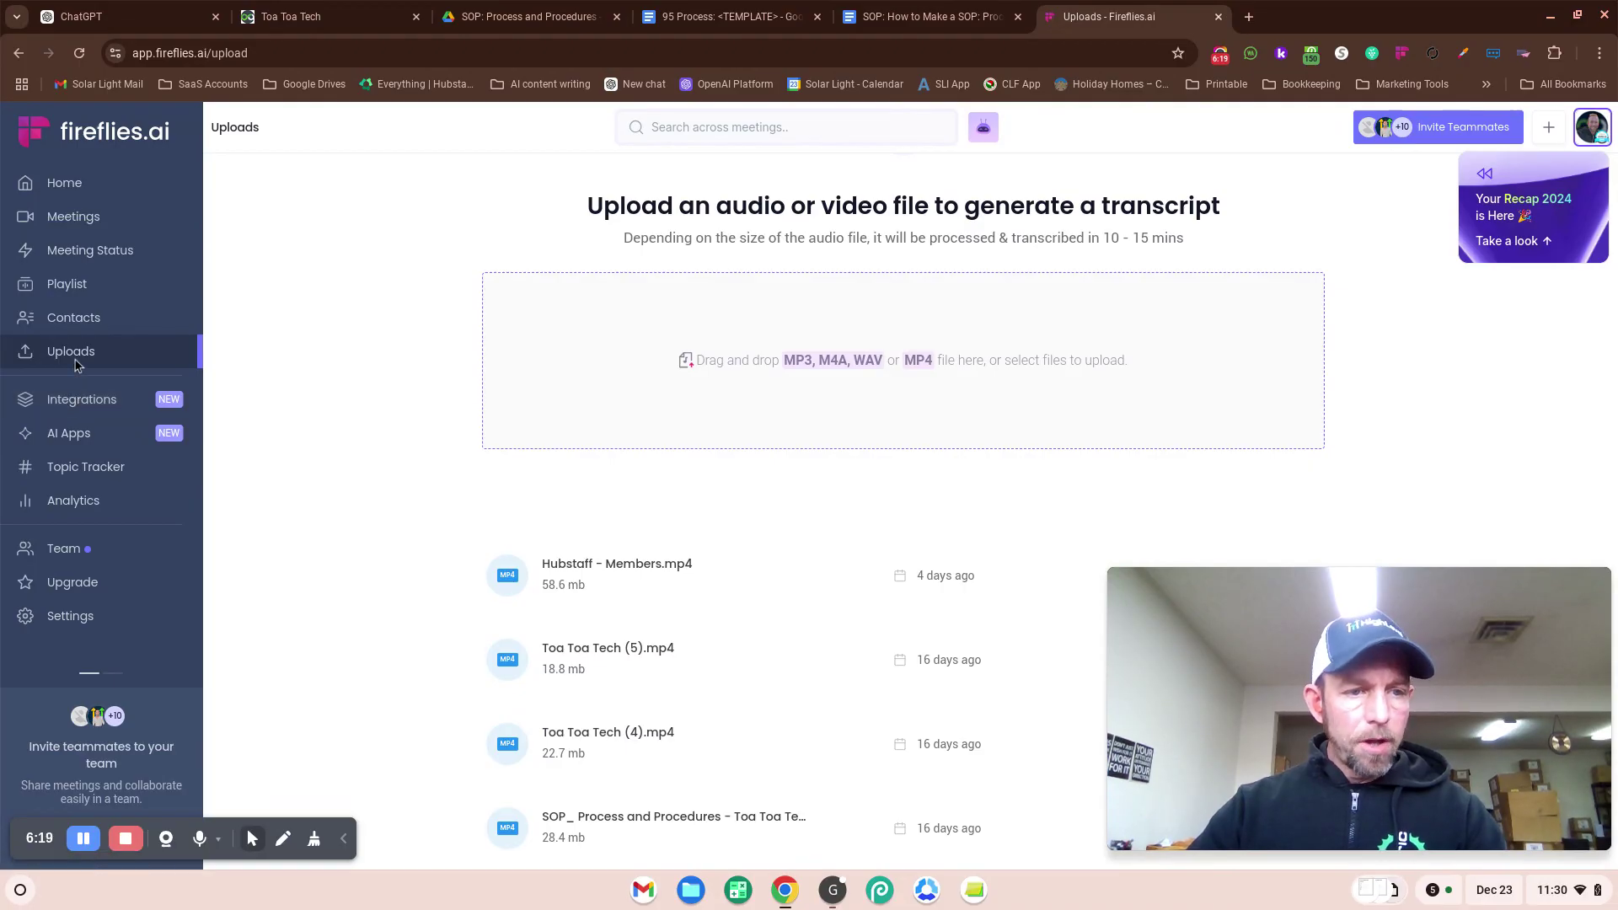
scroll(556, 422, "down", 2)
scroll(752, 346, "up", 3)
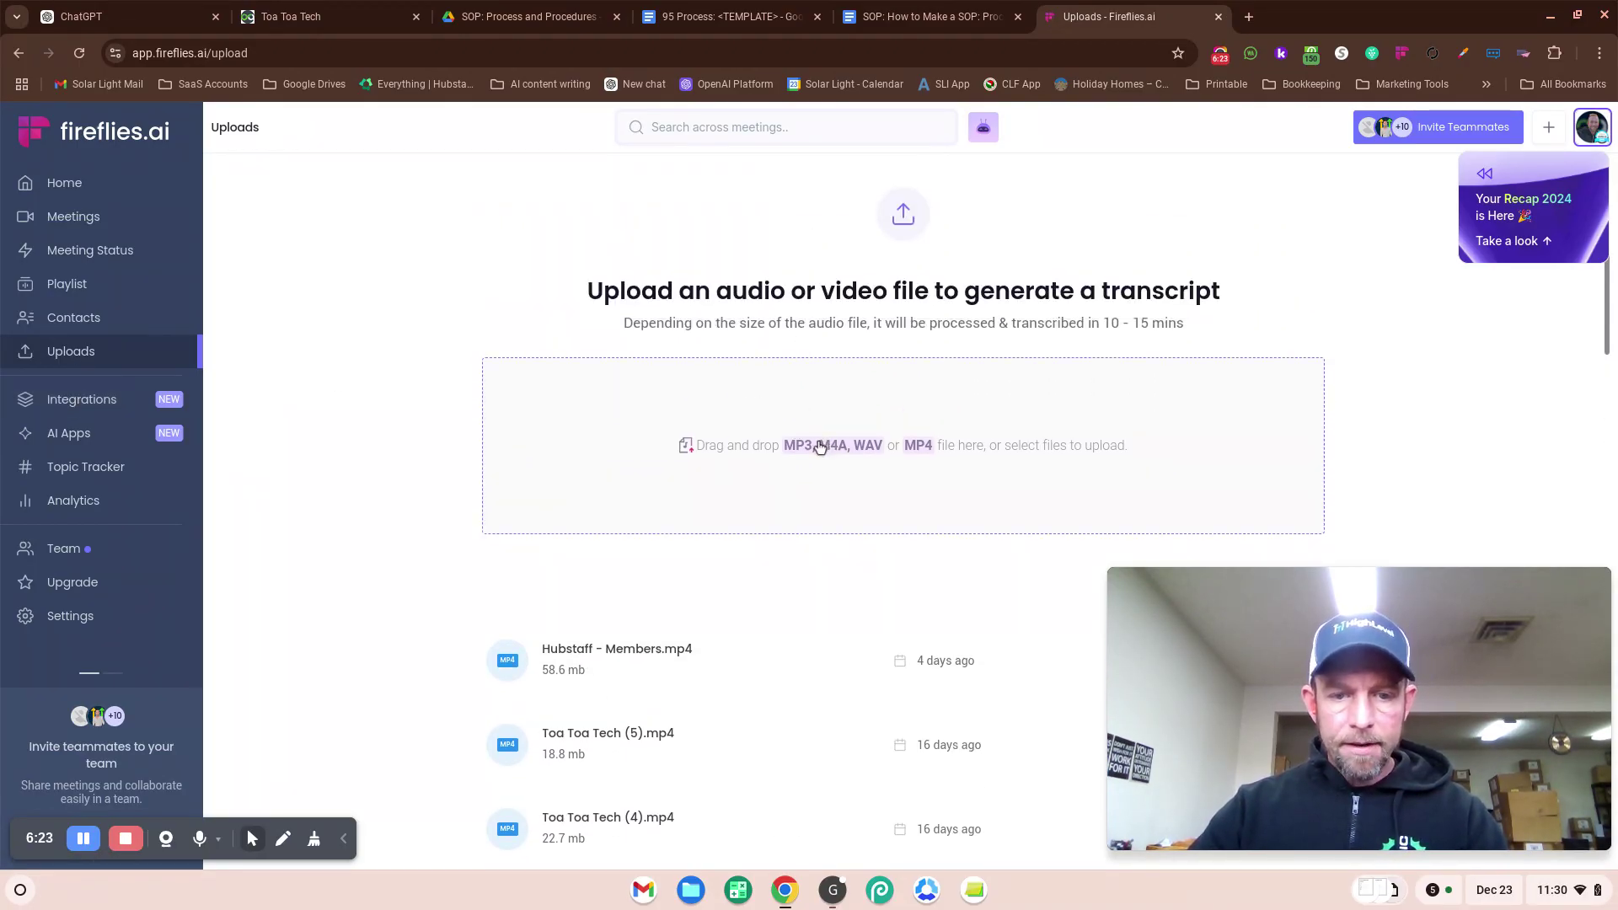
scroll(813, 455, "down", 1)
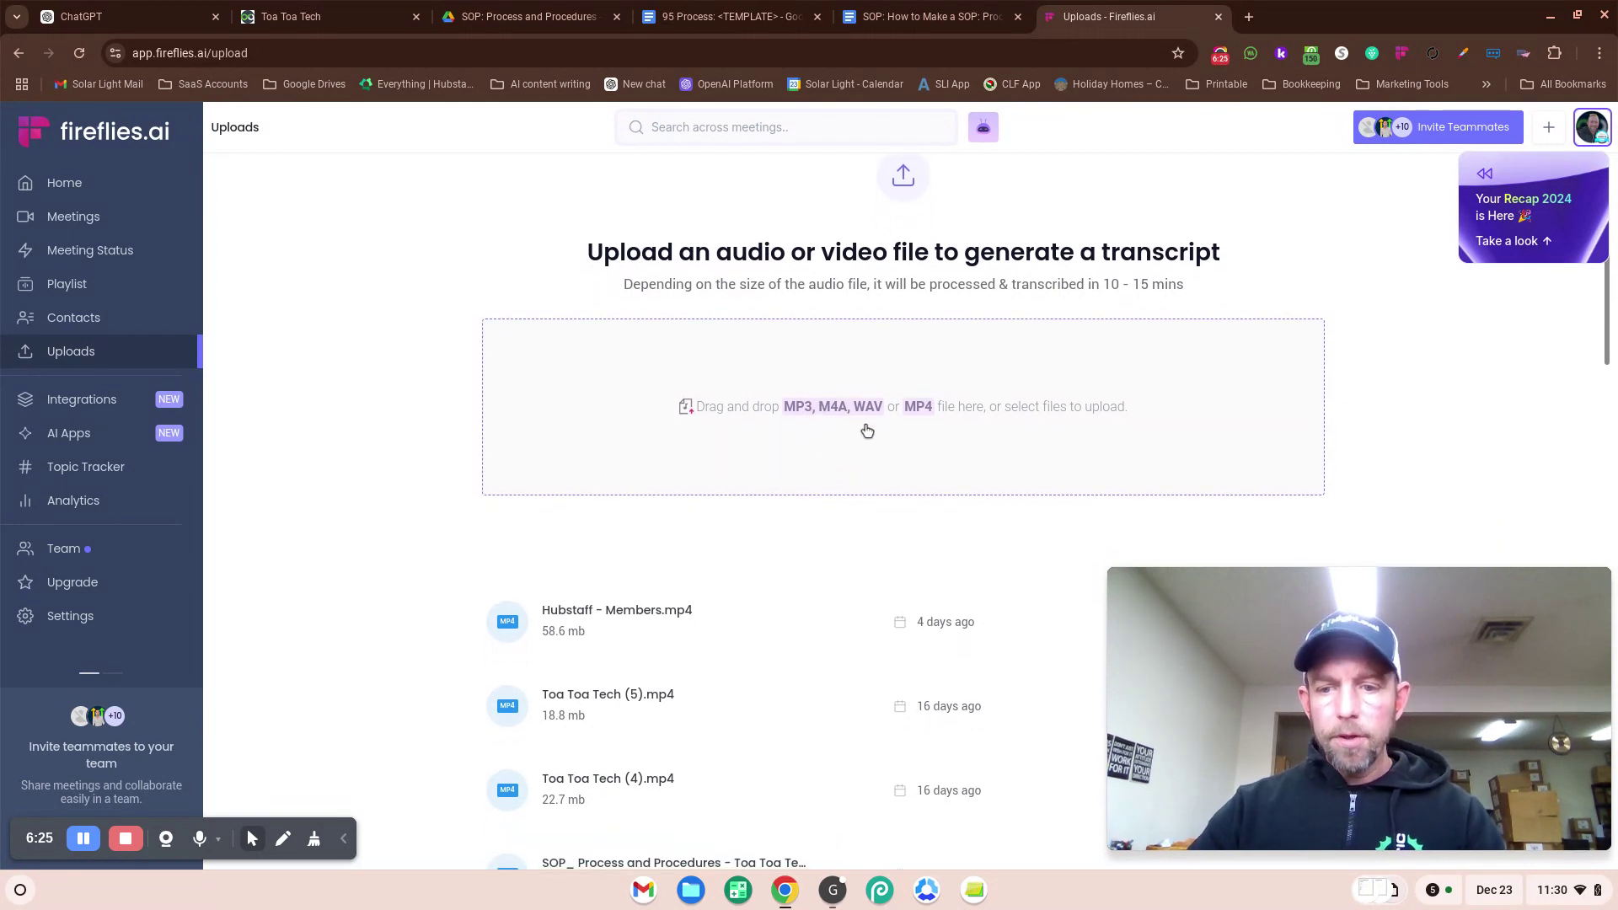
scroll(847, 434, "down", 3)
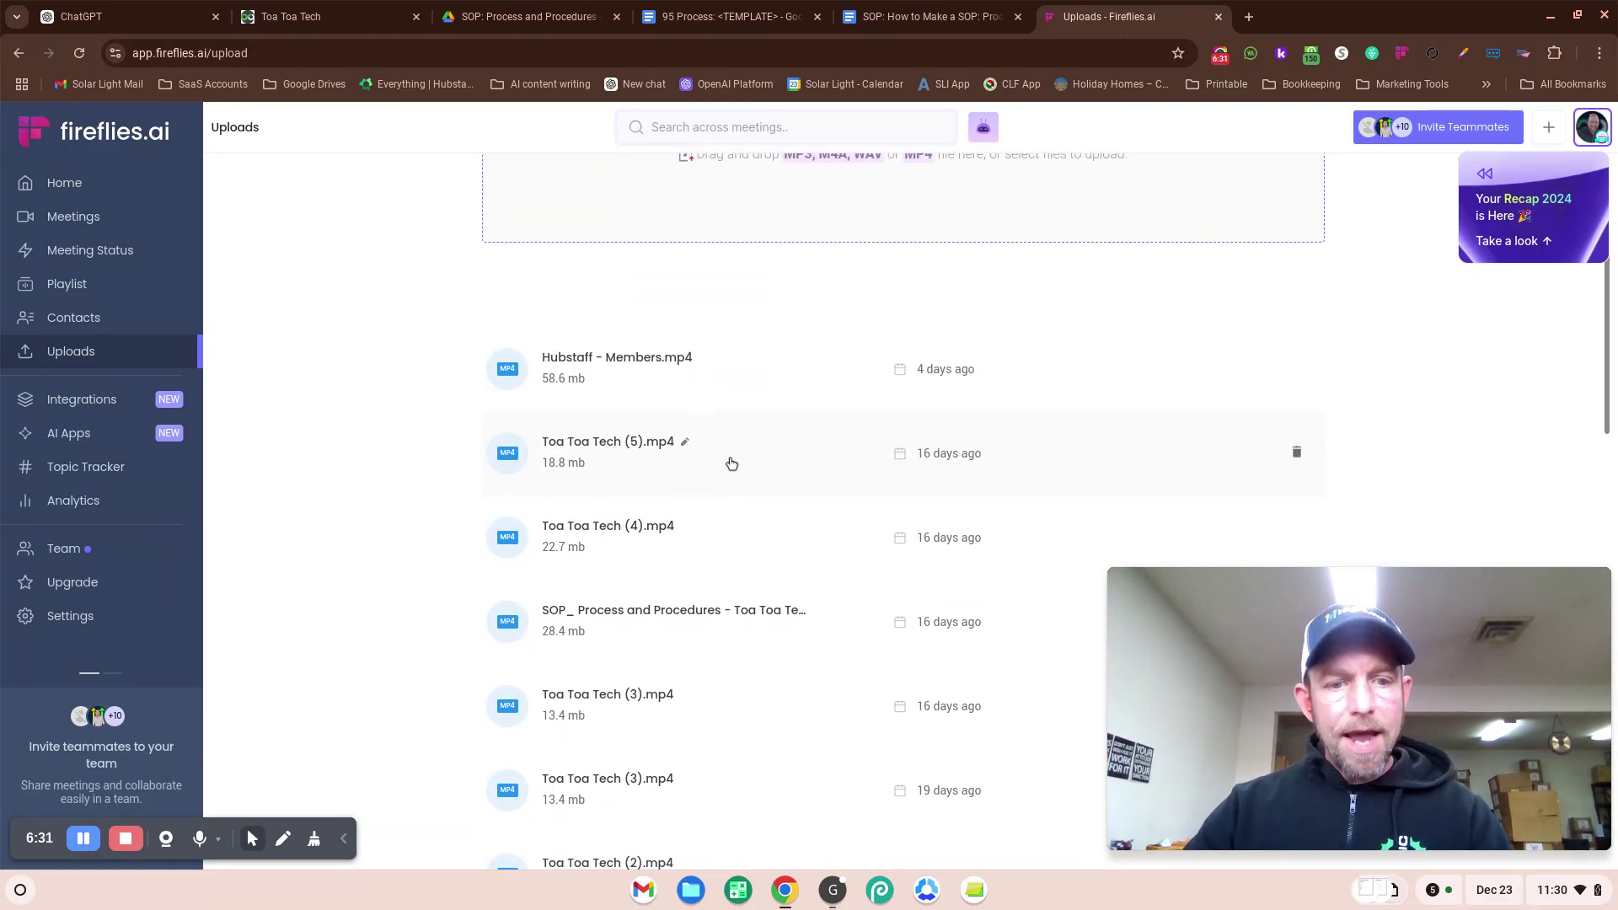
scroll(731, 463, "down", 2)
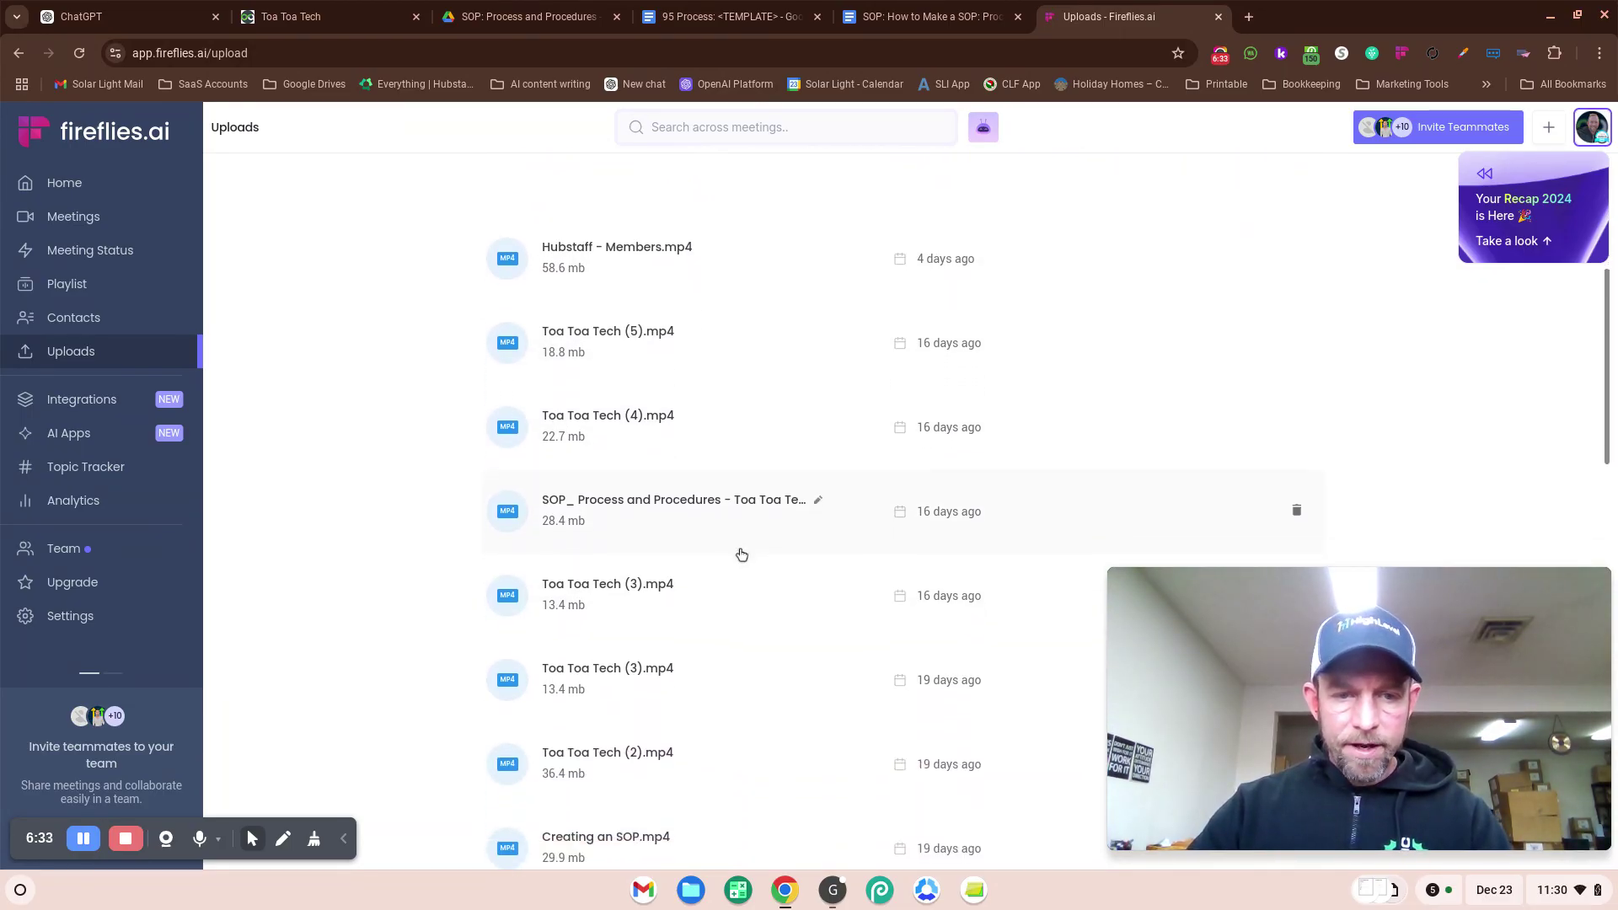
scroll(742, 553, "down", 1)
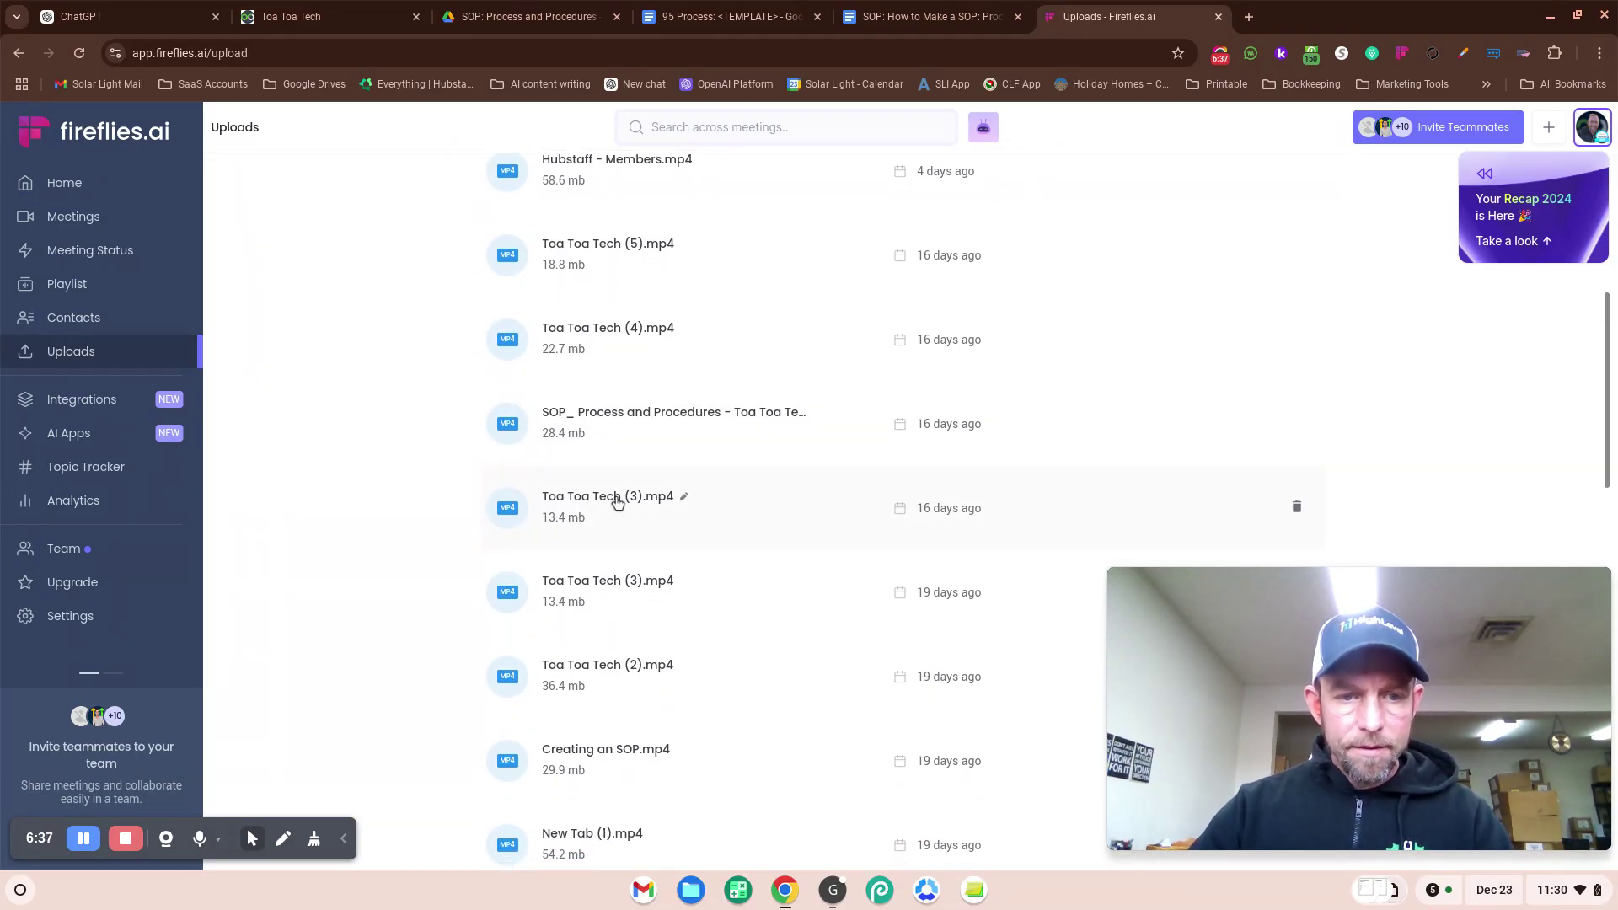
scroll(613, 531, "up", 1)
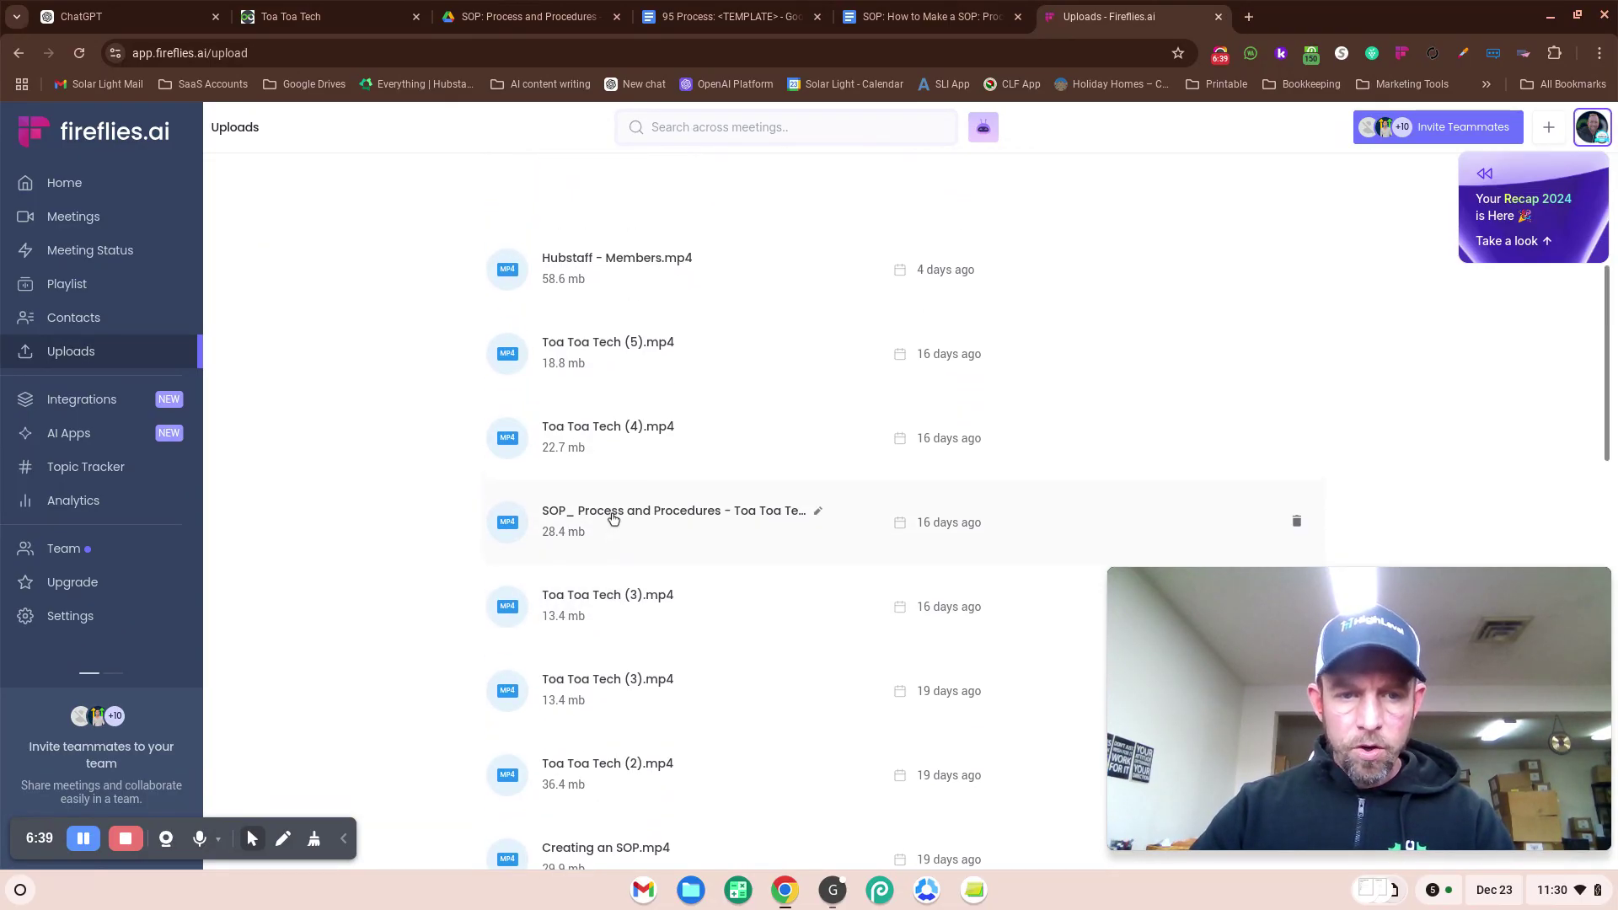
scroll(609, 506, "up", 1)
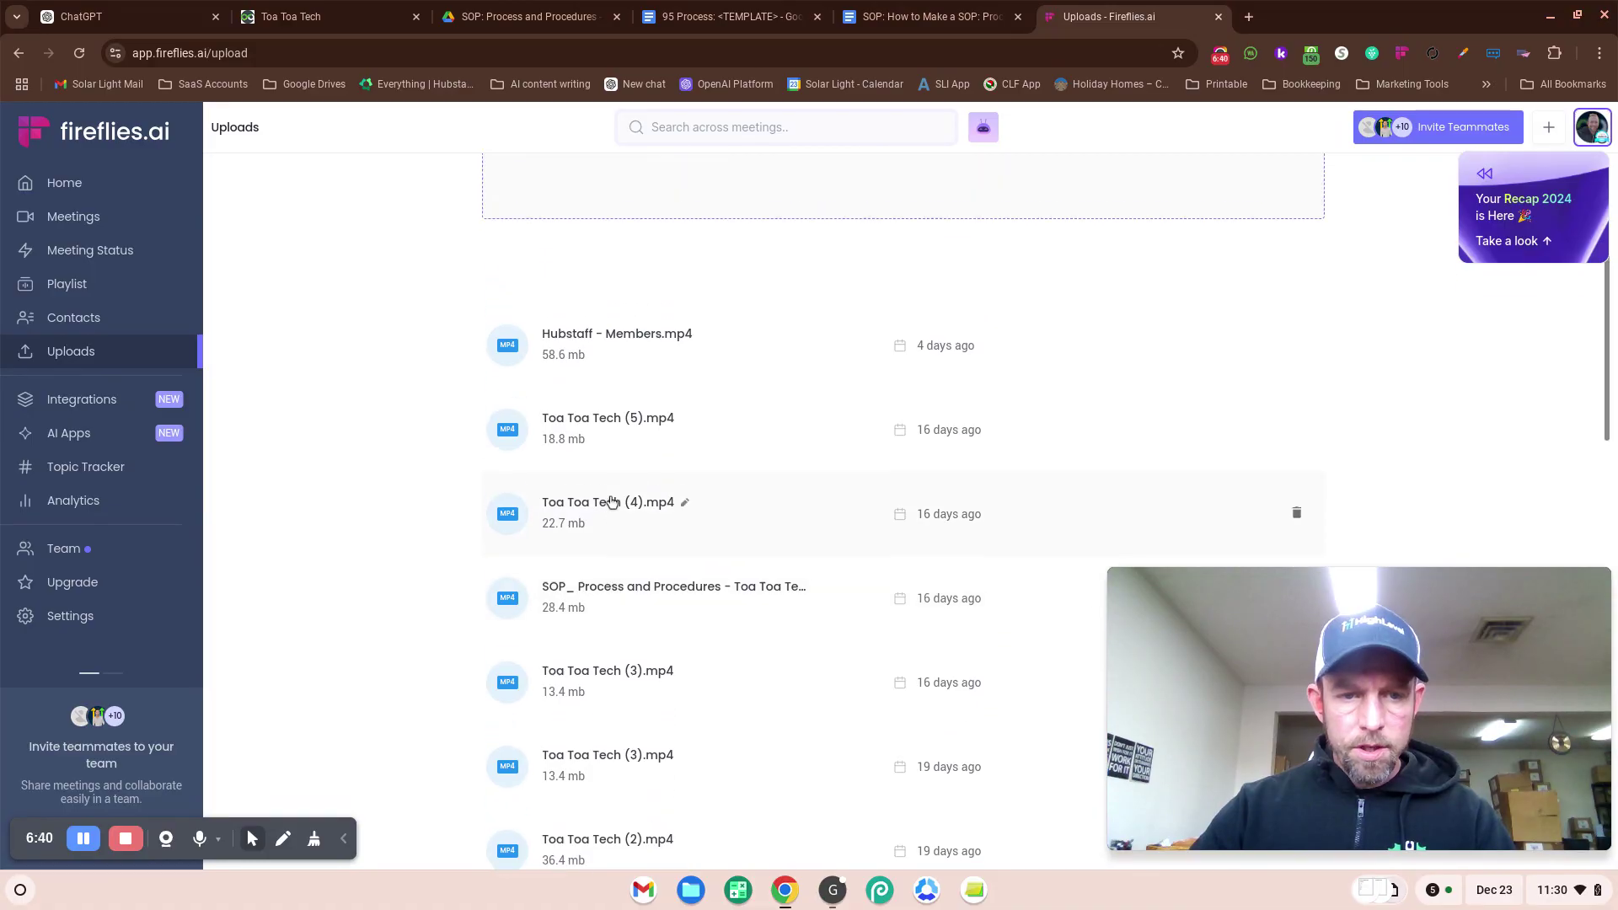
left_click(84, 839)
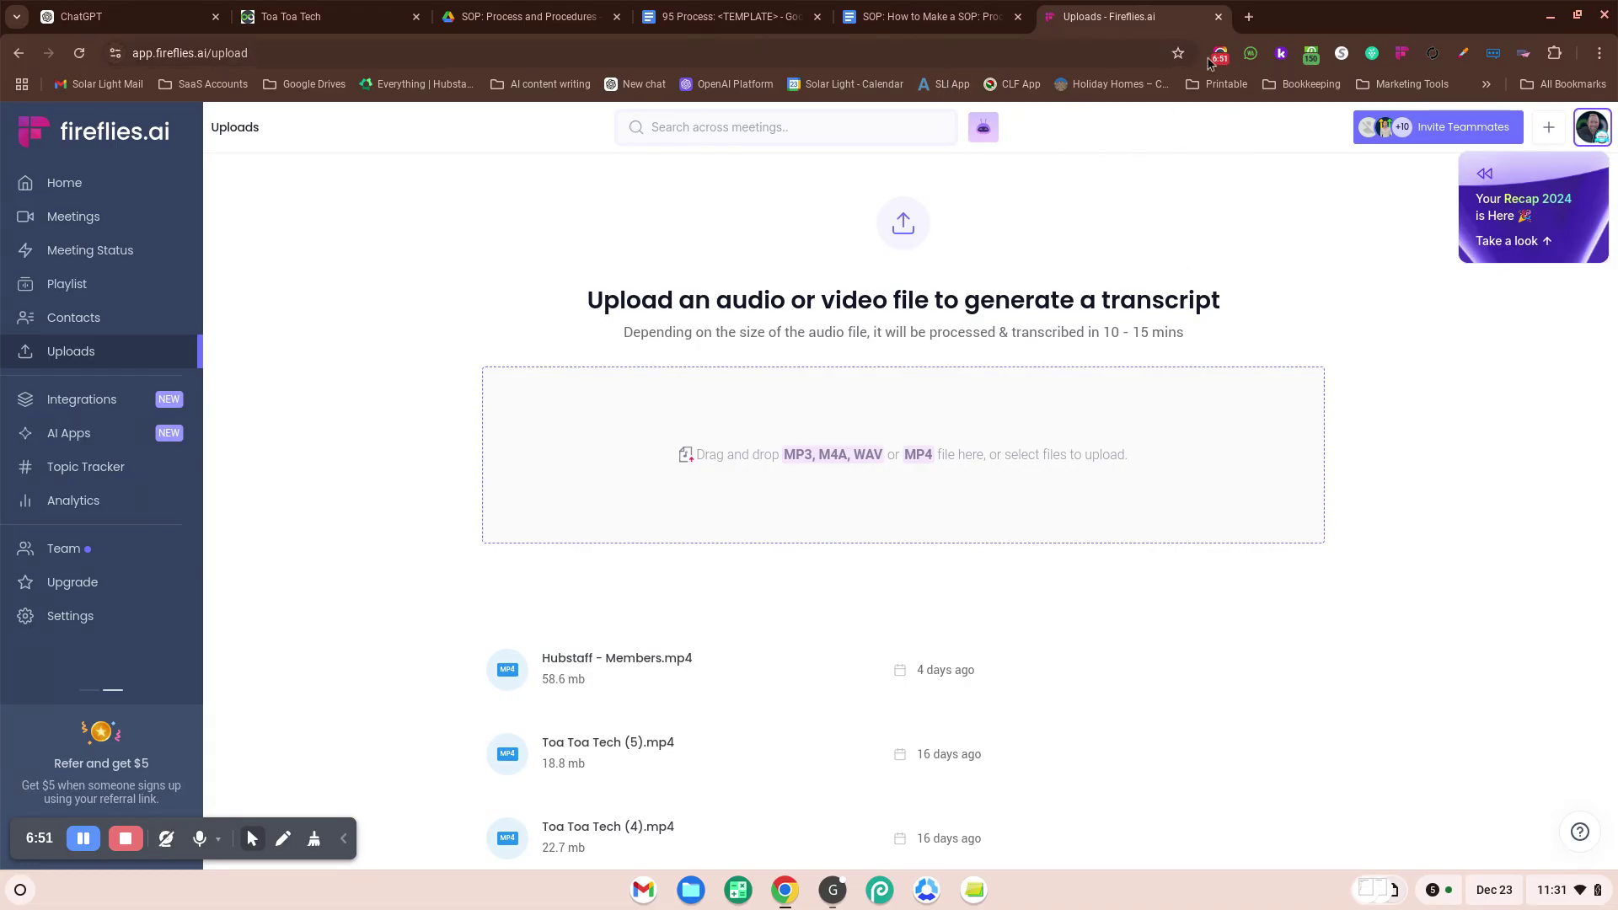
Step: Upload Toa Toa Tech (3).mp4 from Downloads to Fireflies for English (Global) transcription
left_click(817, 449)
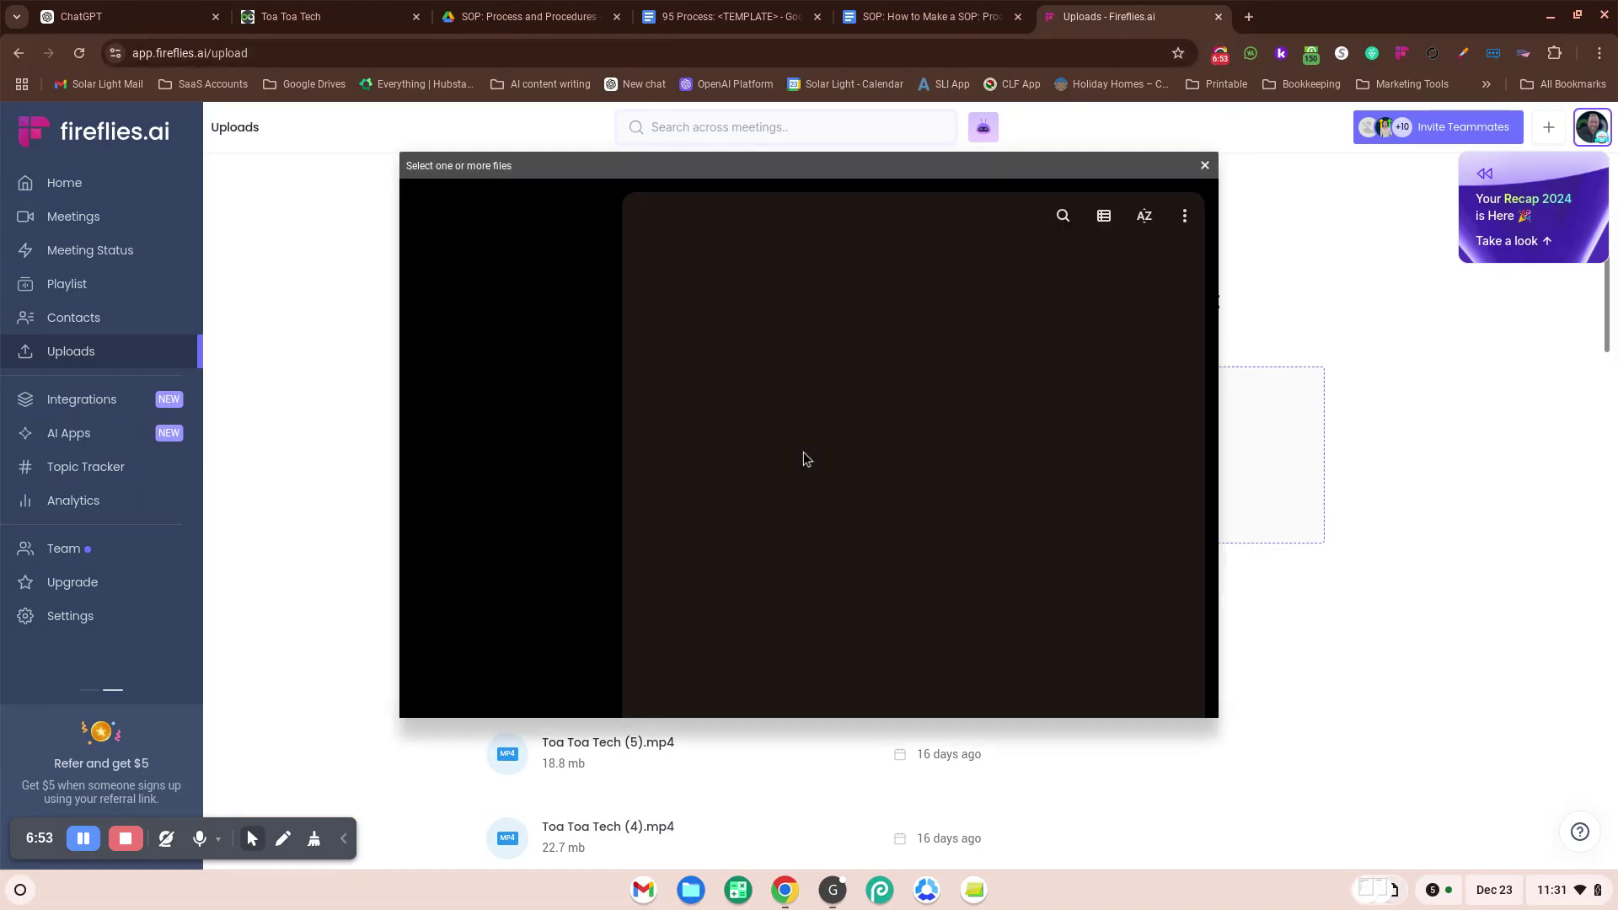
scroll(842, 489, "down", 1)
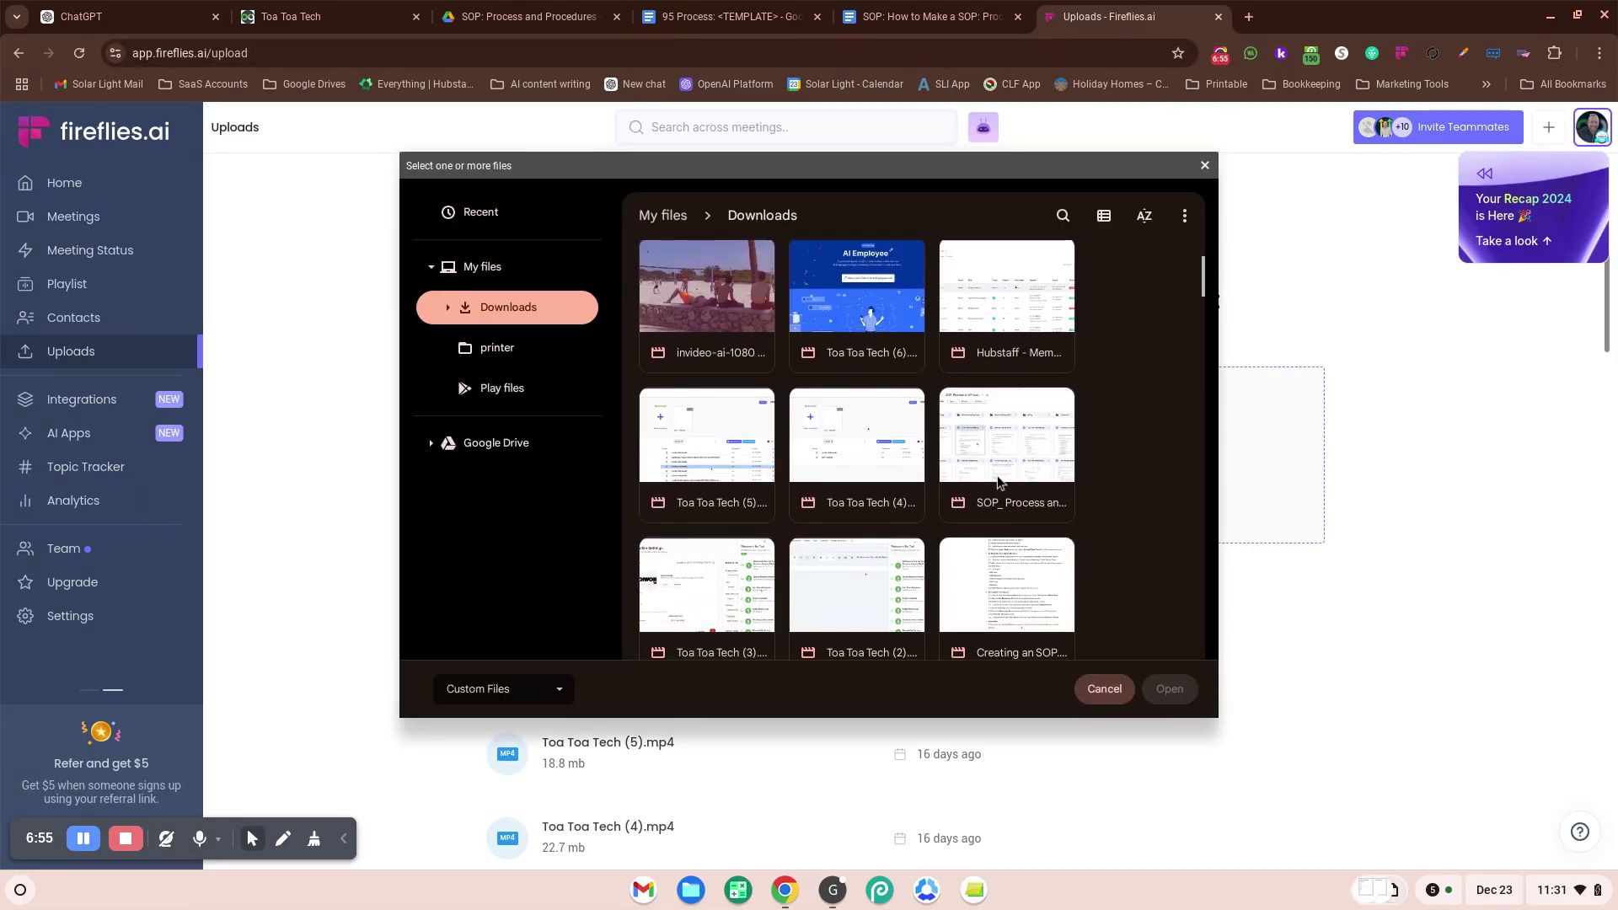
scroll(948, 451, "down", 1)
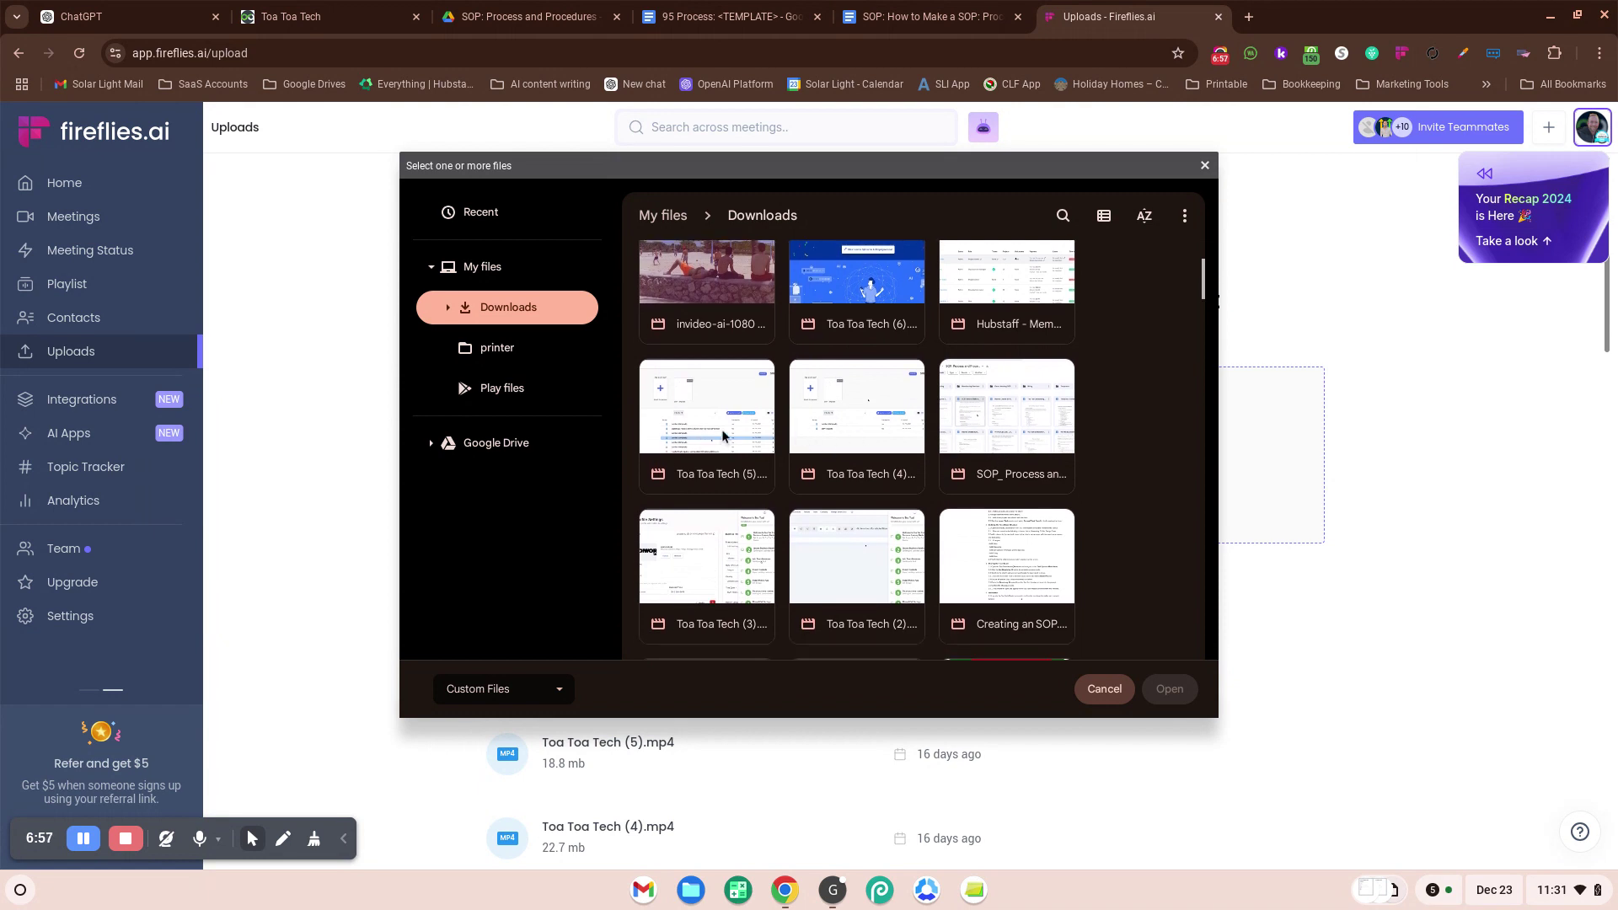
scroll(723, 435, "down", 1)
left_click(731, 536)
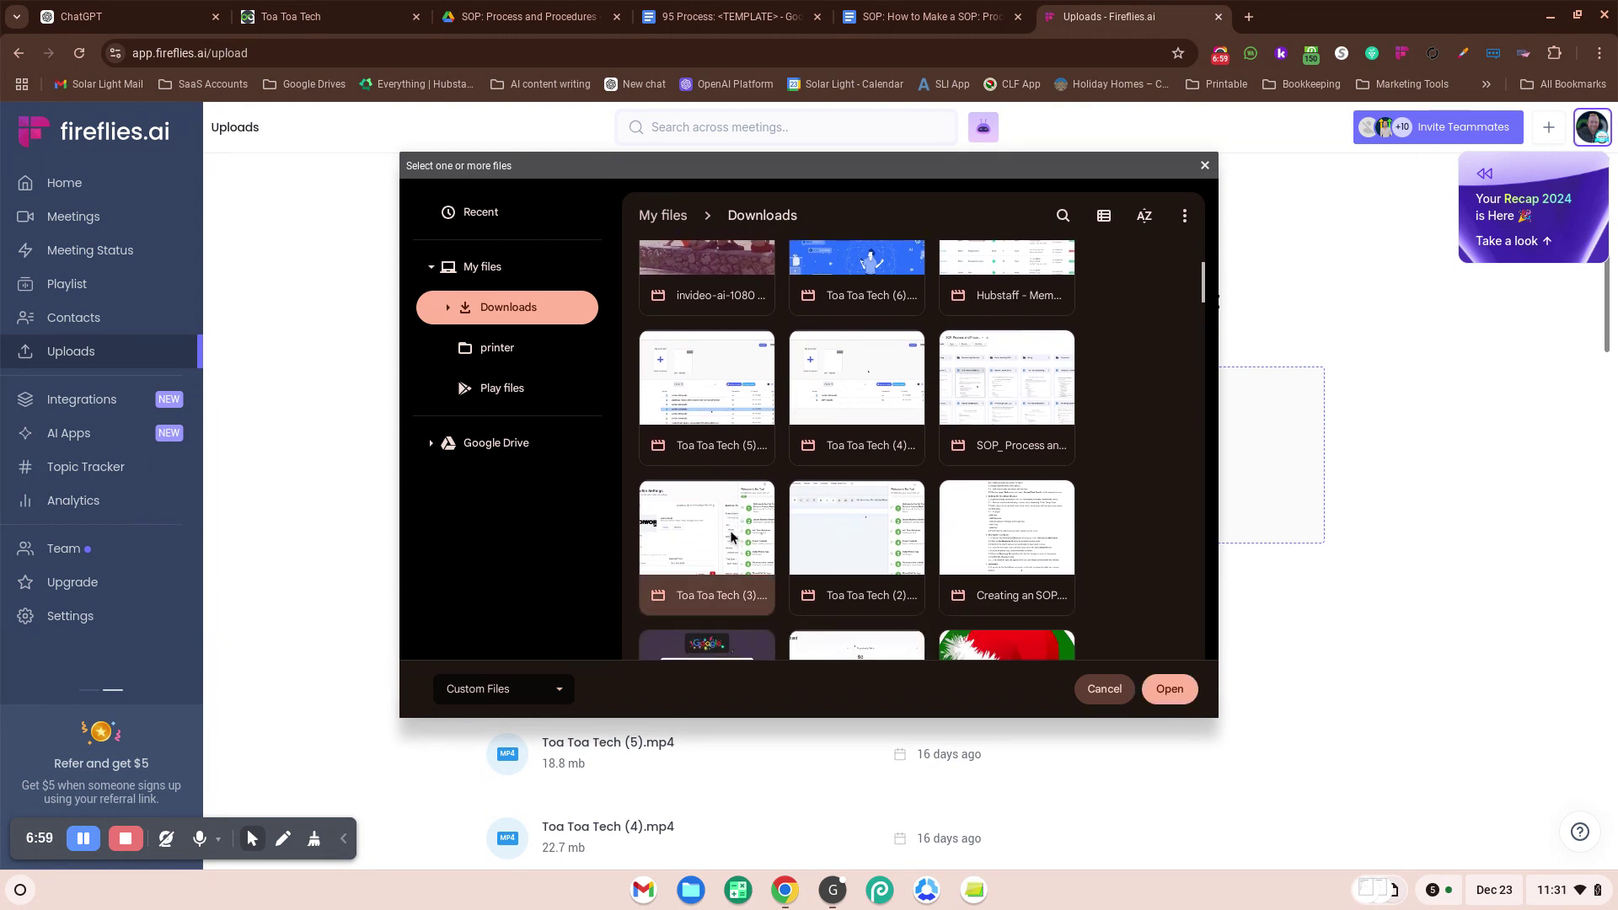
left_click(1169, 689)
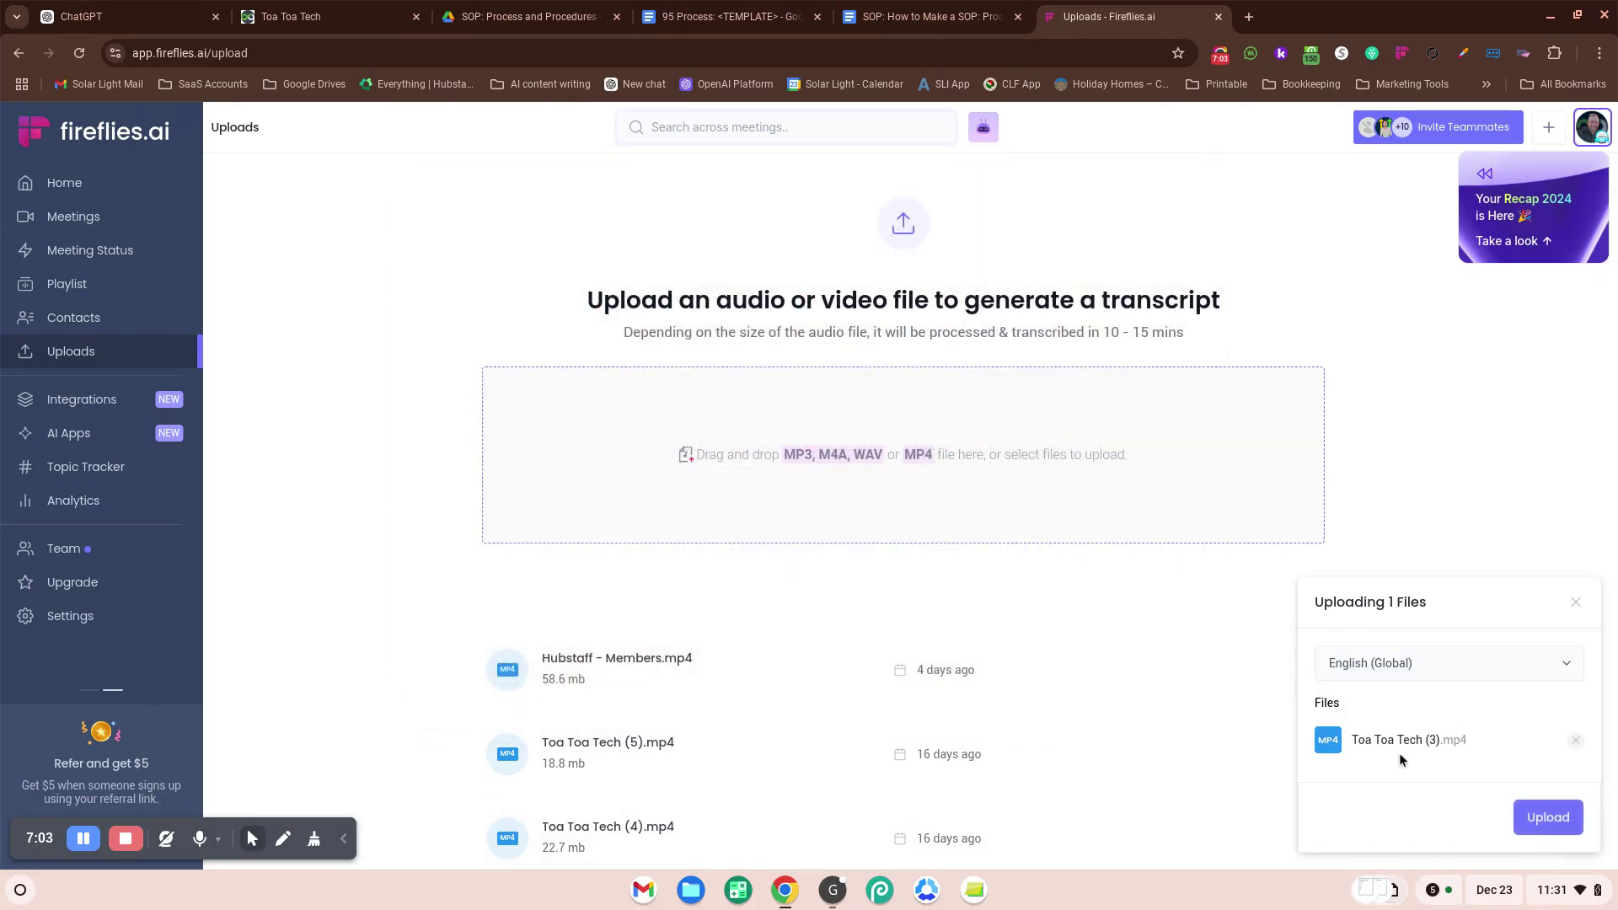
left_click(1547, 817)
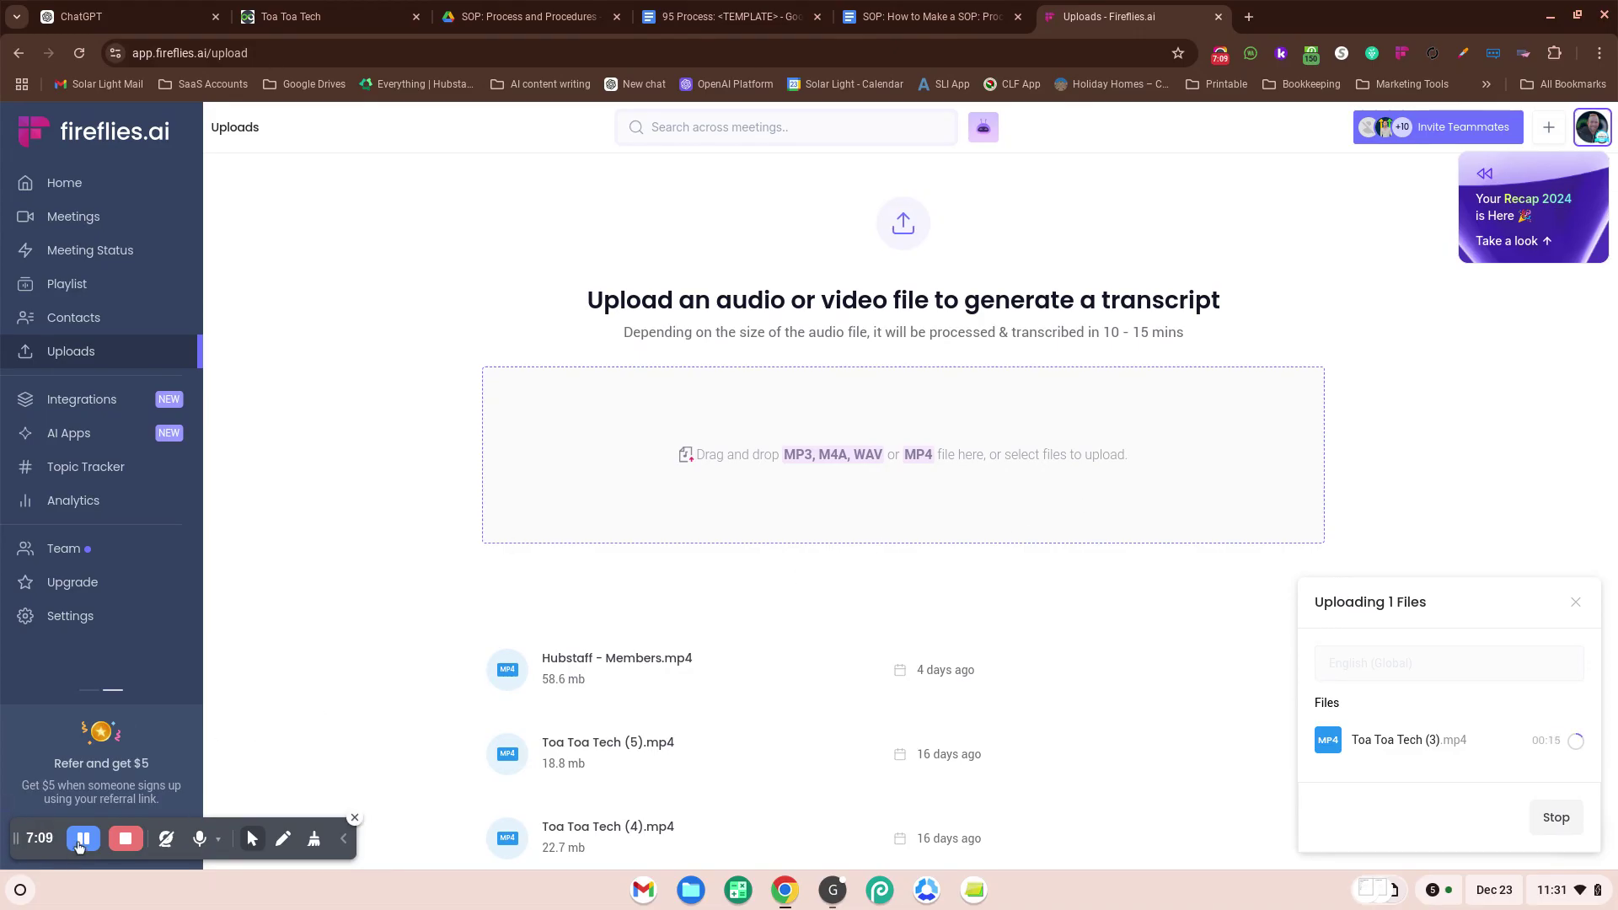
scroll(753, 751, "down", 1)
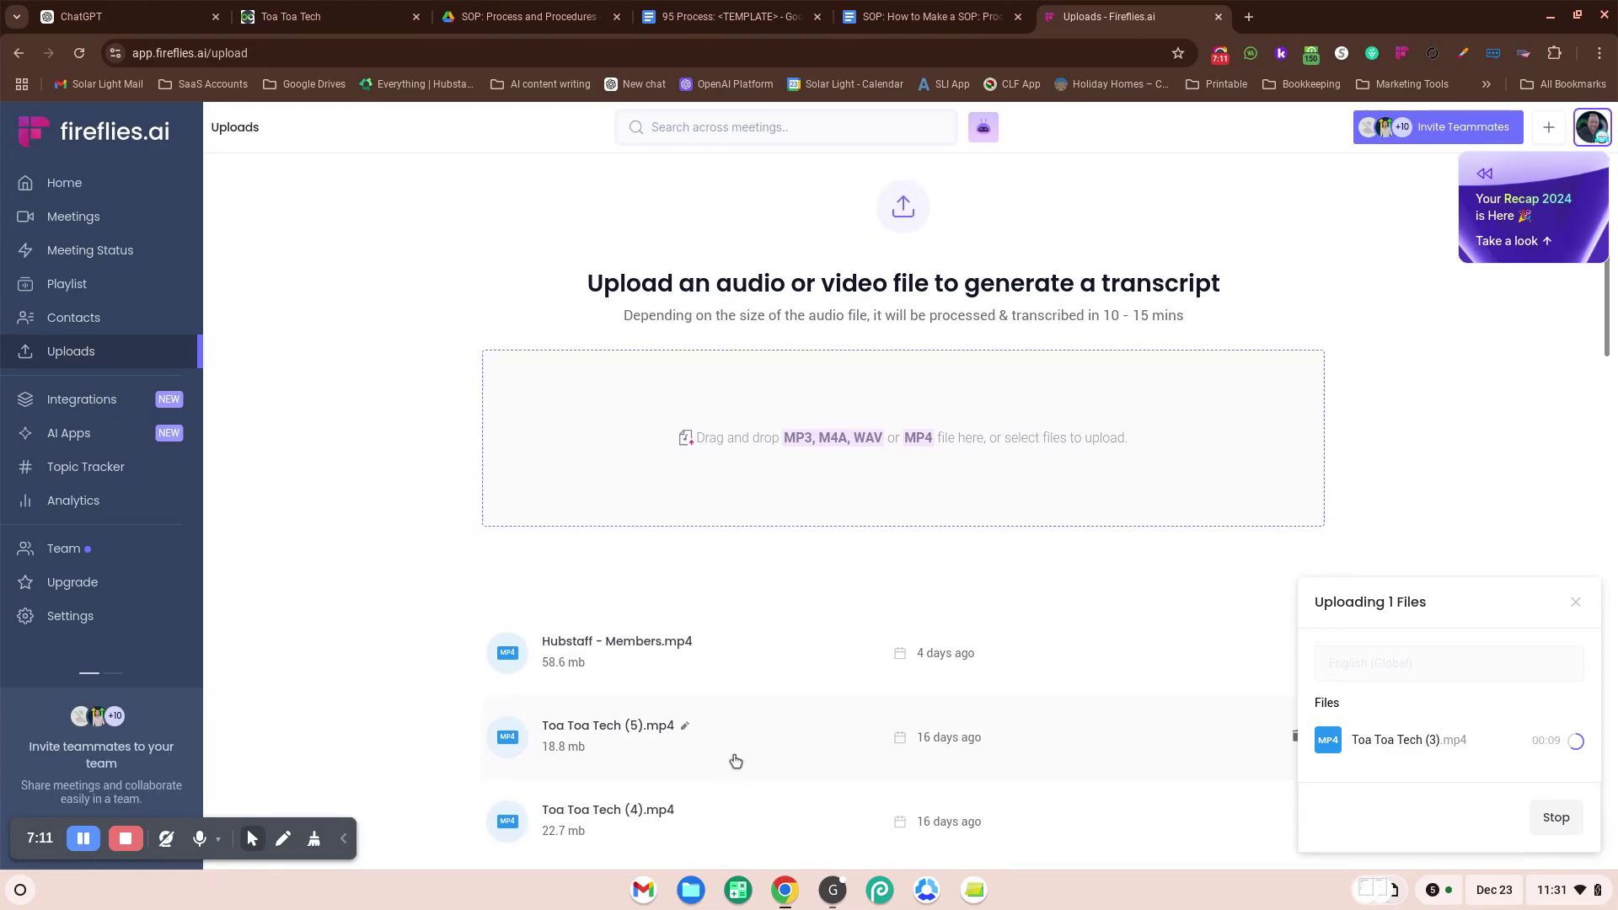
scroll(674, 716, "down", 3)
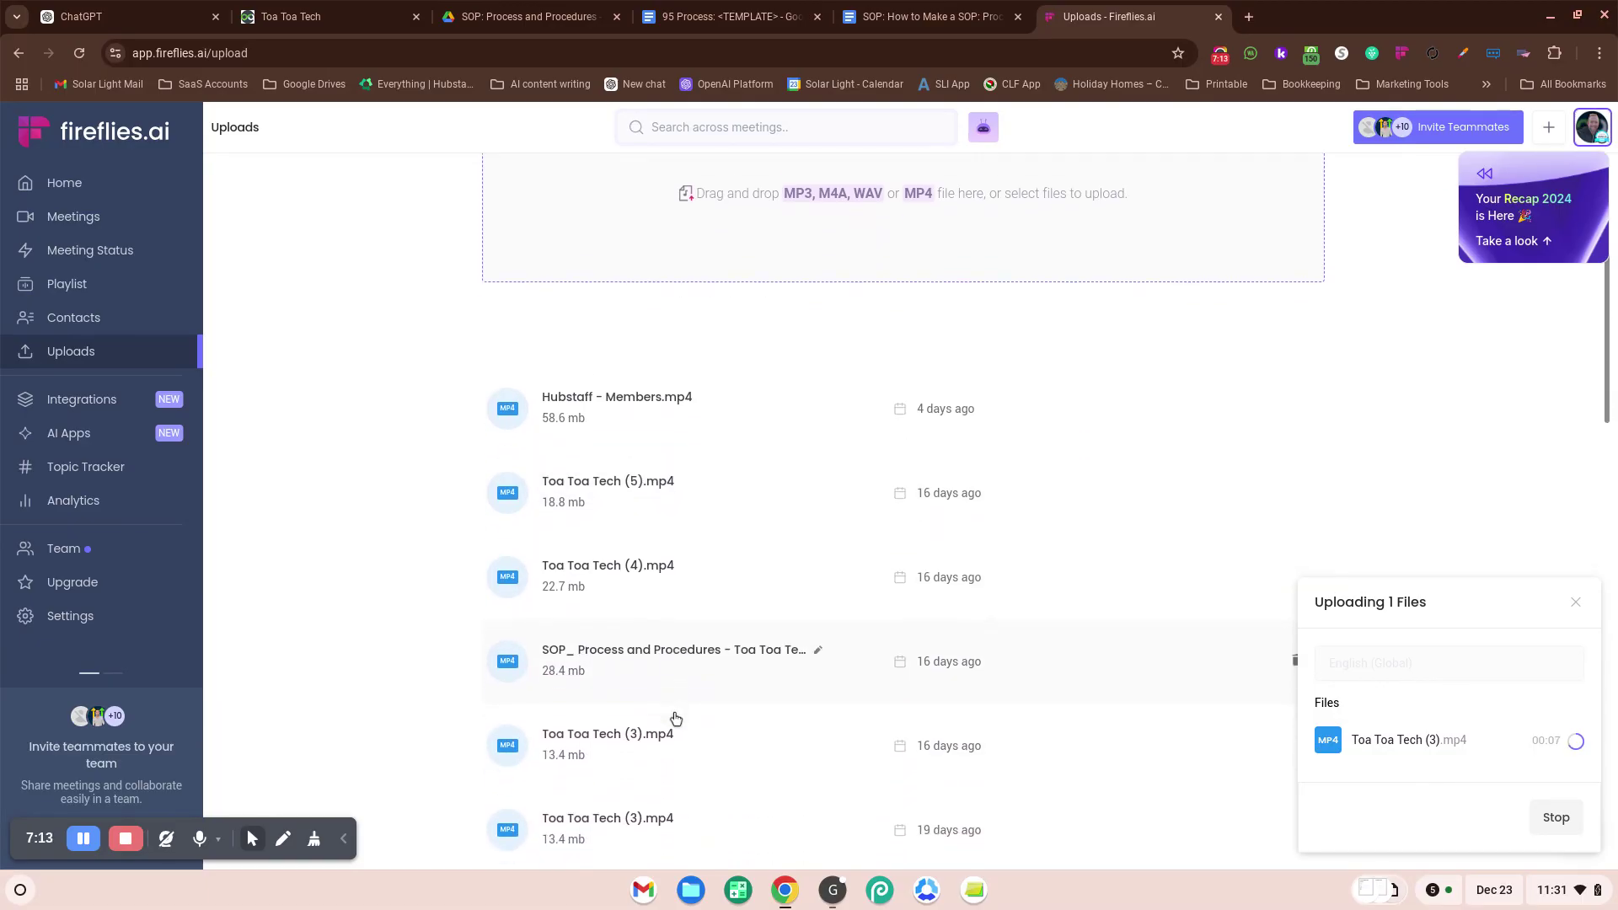
Step: Download the Toa Toa Tech (3).mp4 meeting transcript from Fireflies as a PDF
left_click(628, 730)
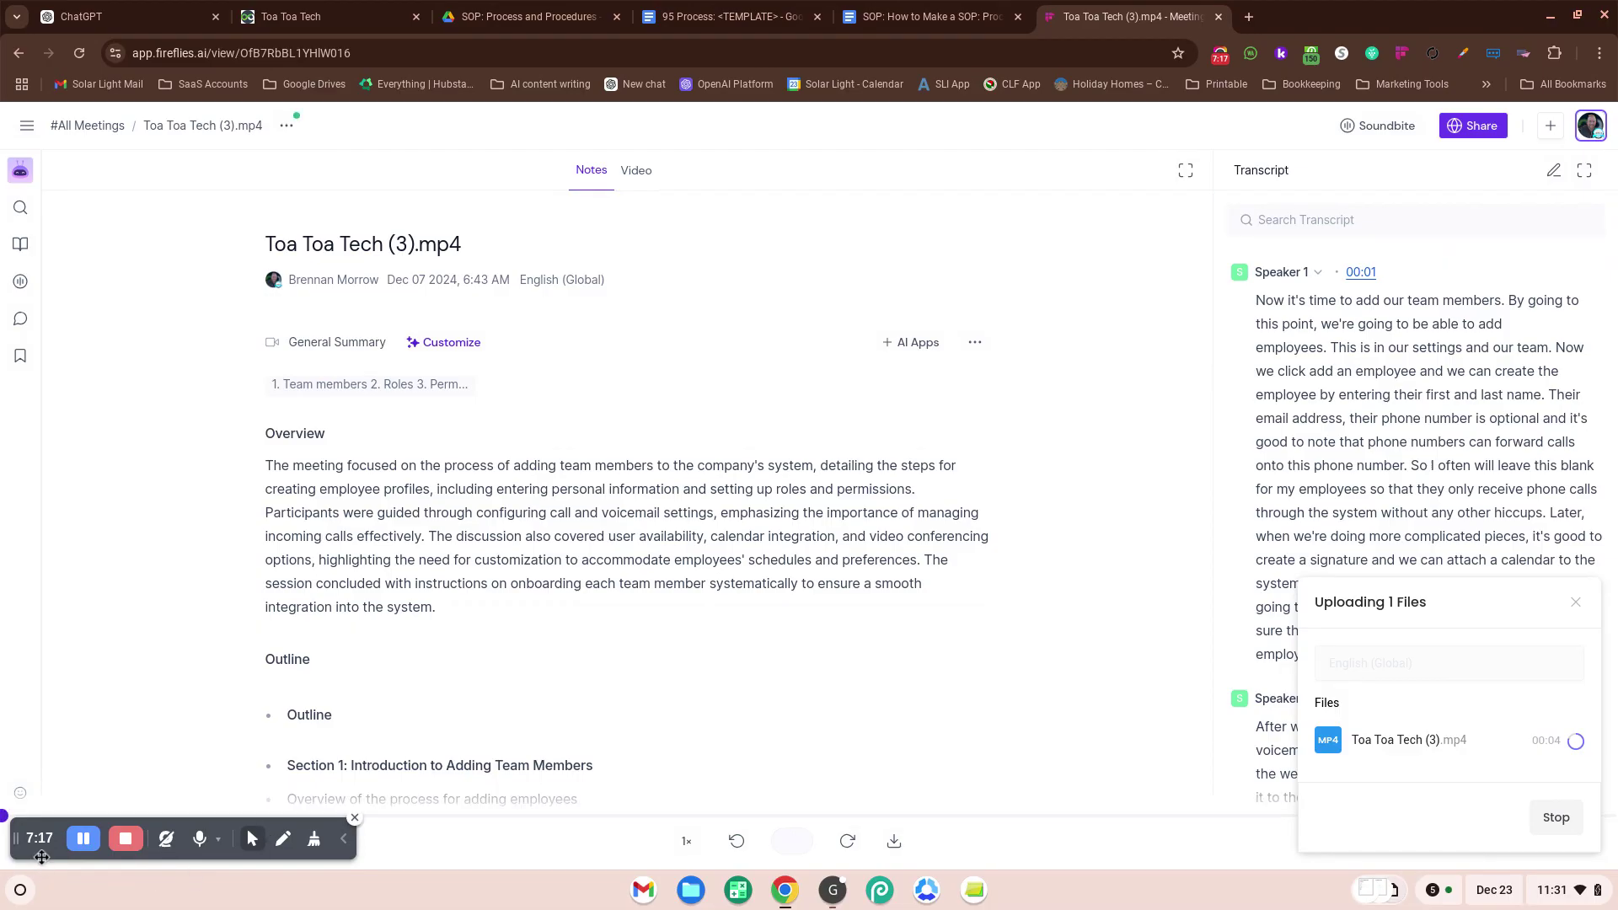
scroll(558, 637, "down", 1)
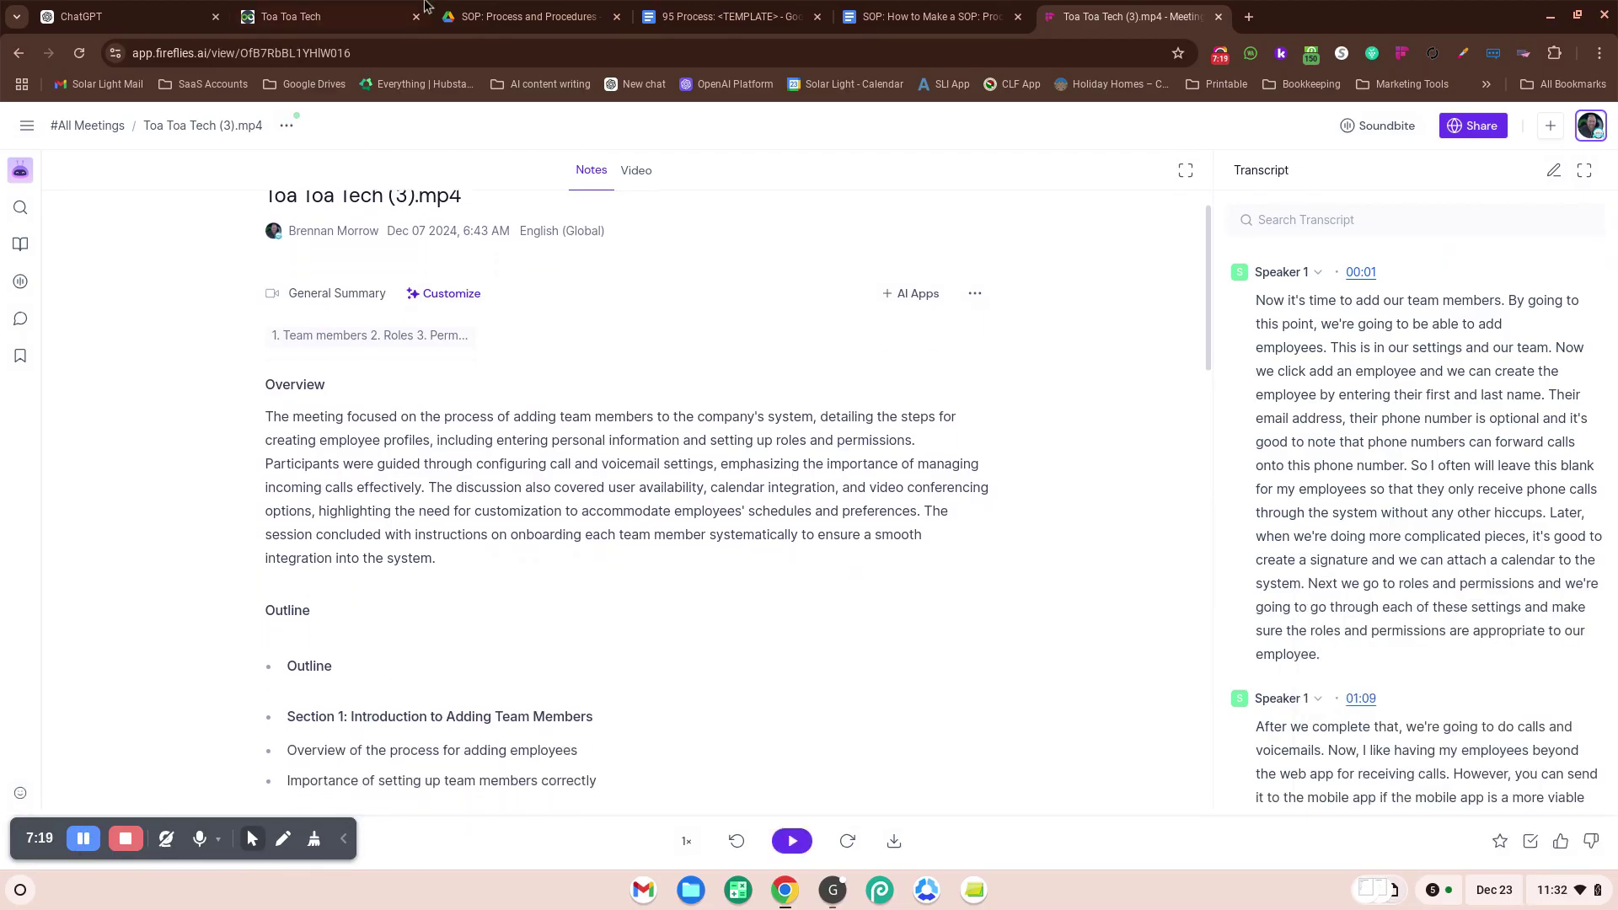
scroll(225, 332, "down", 3)
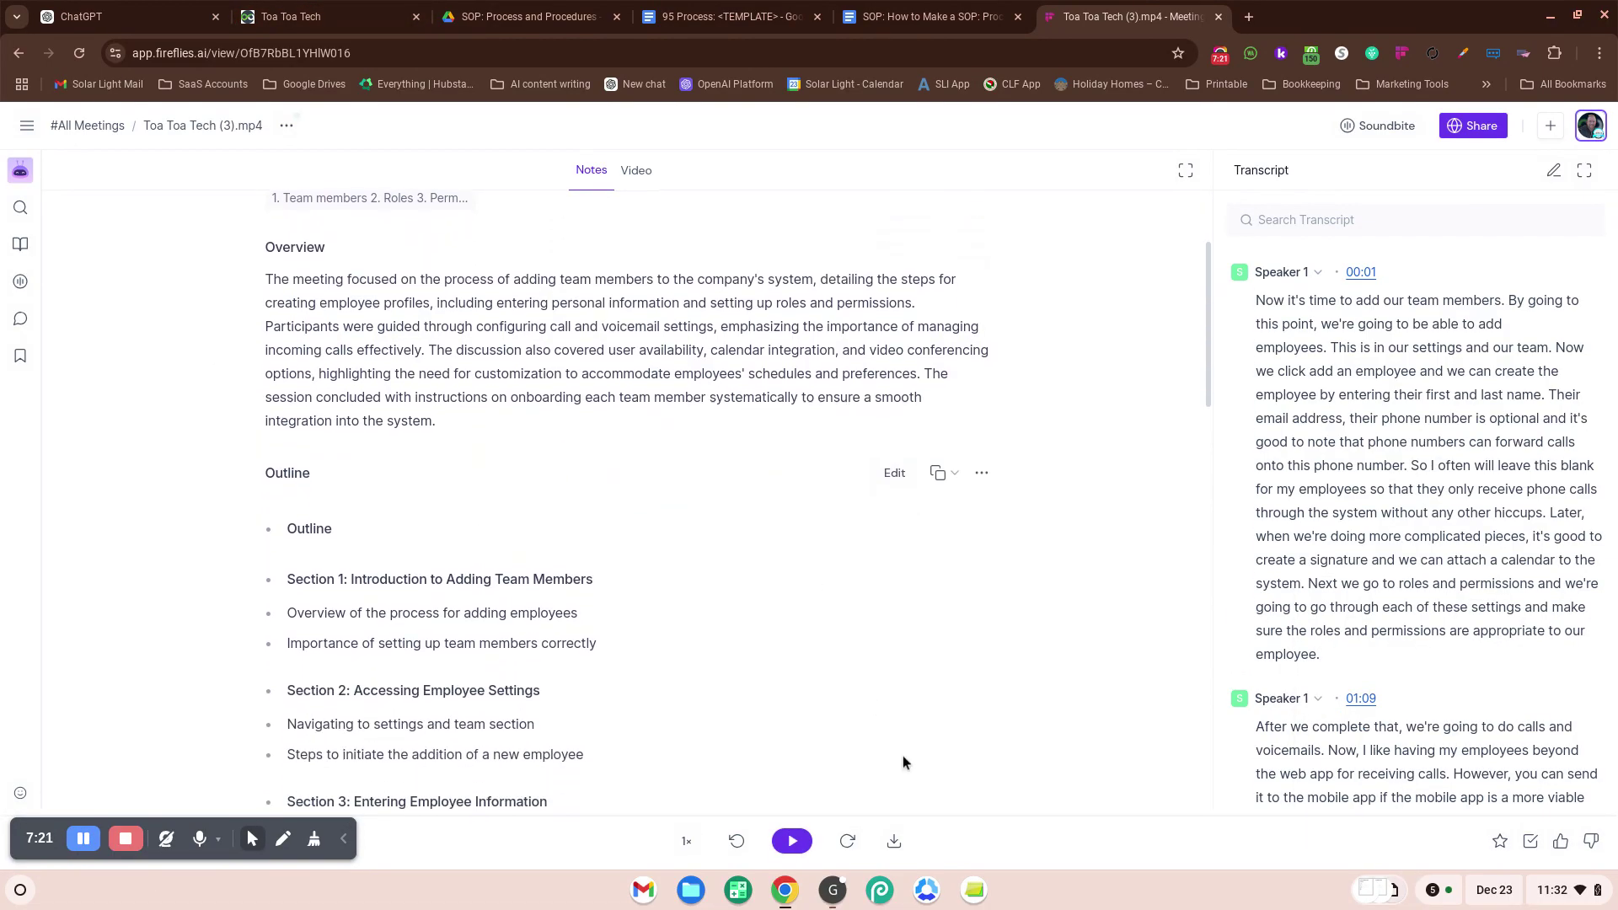
left_click(896, 841)
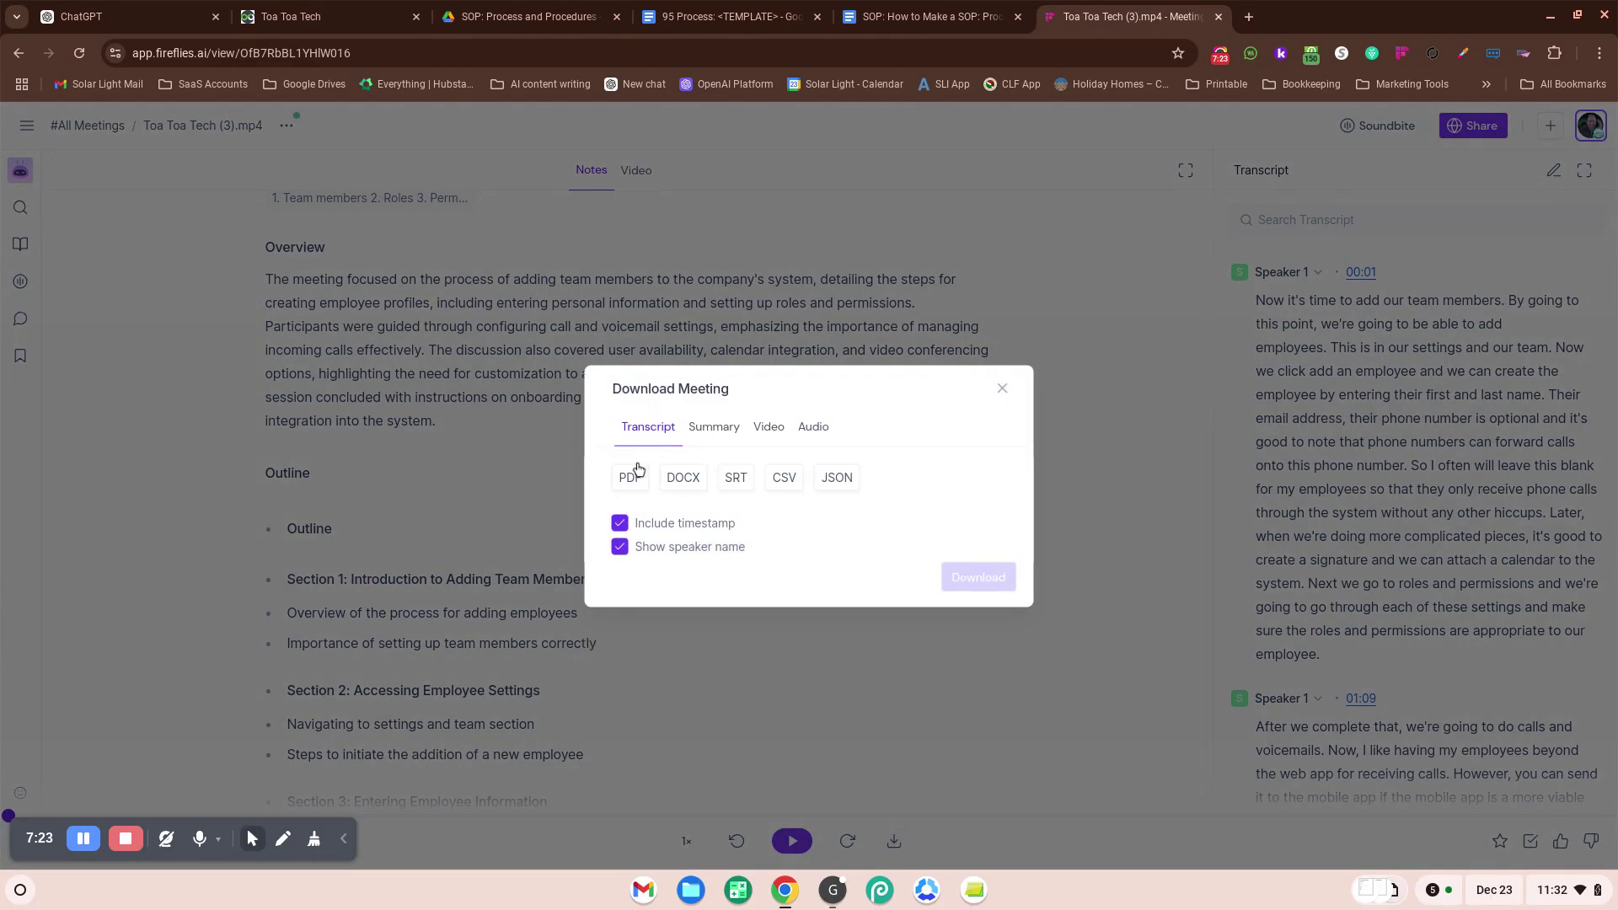
left_click(632, 479)
left_click(960, 576)
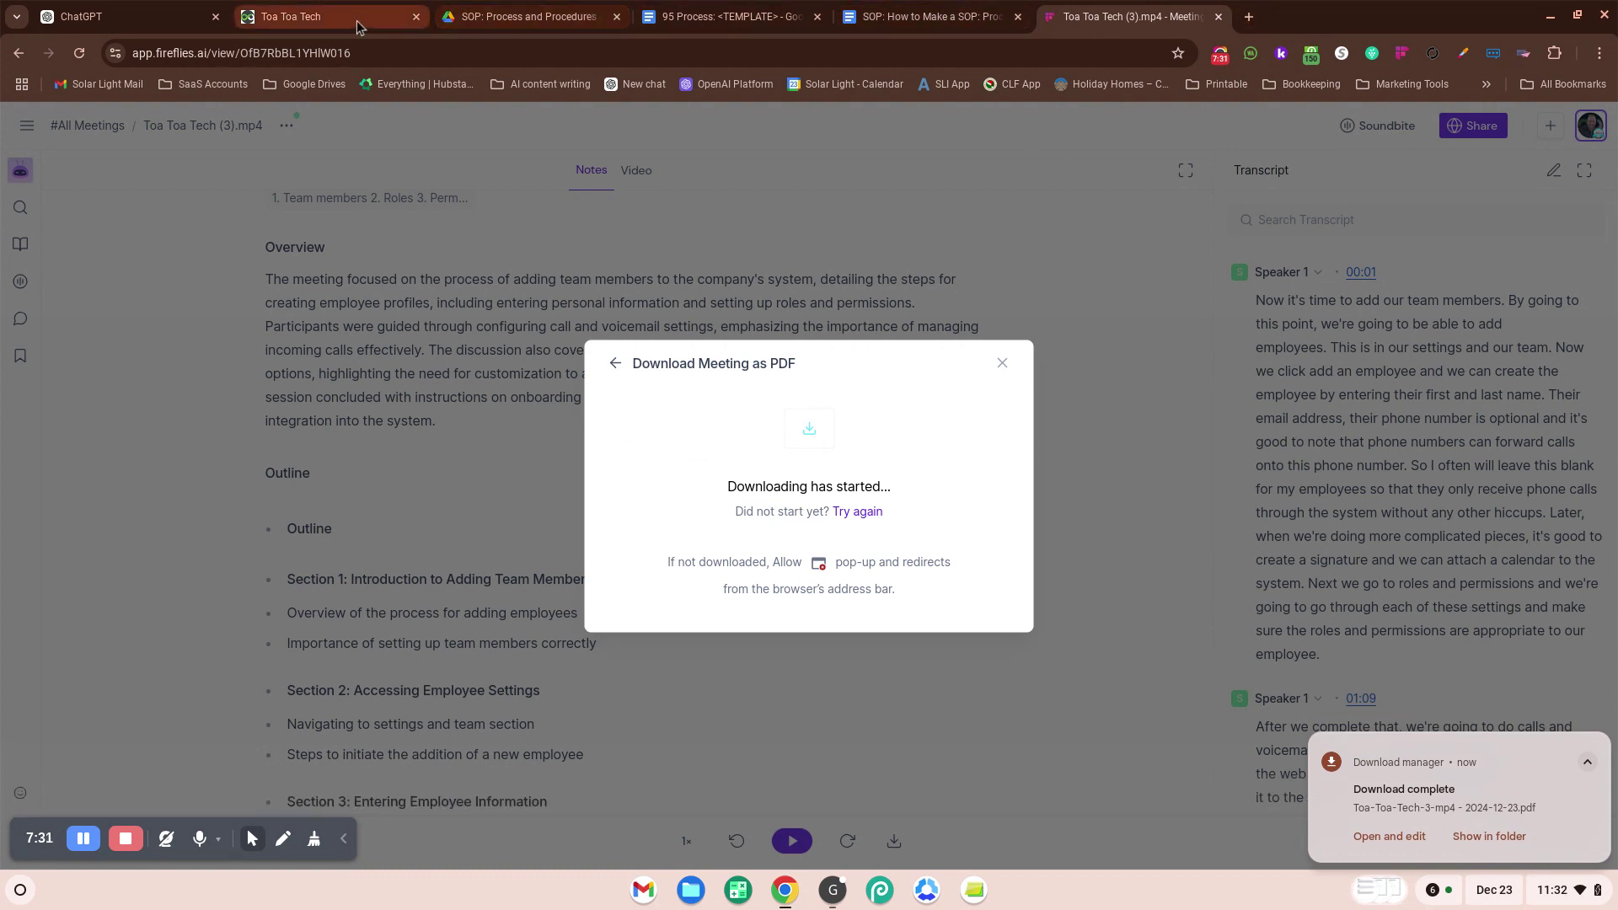
left_click(126, 16)
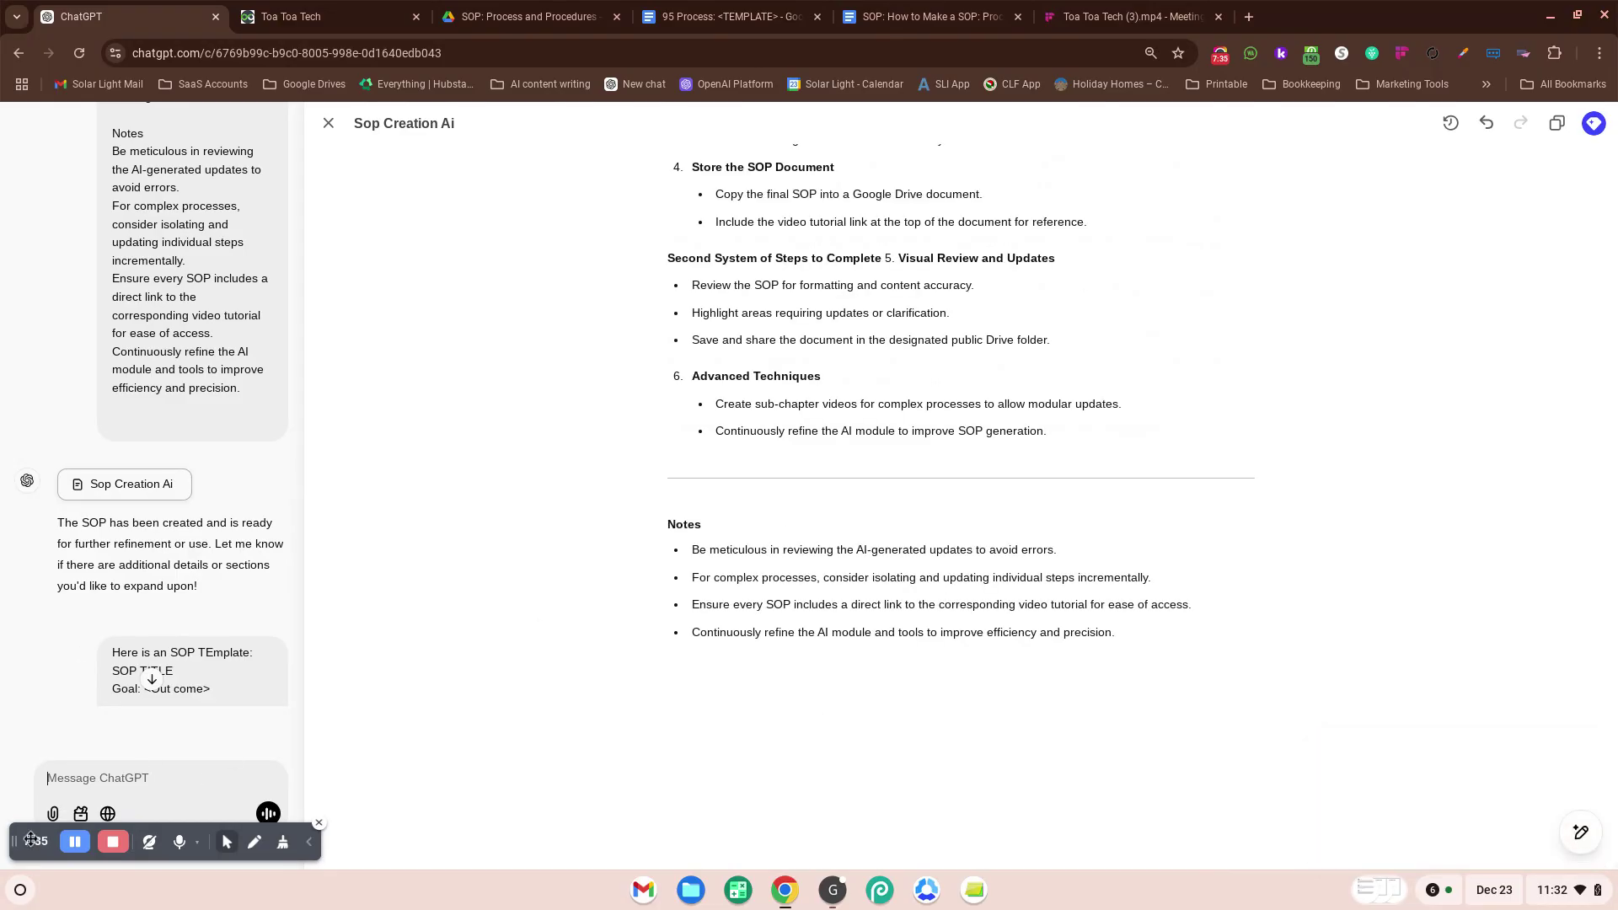
Step: Attach the transcript PDF in ChatGPT and send 'Turn this into a procedure based on the transcript'
left_click_drag(28, 840, 58, 470)
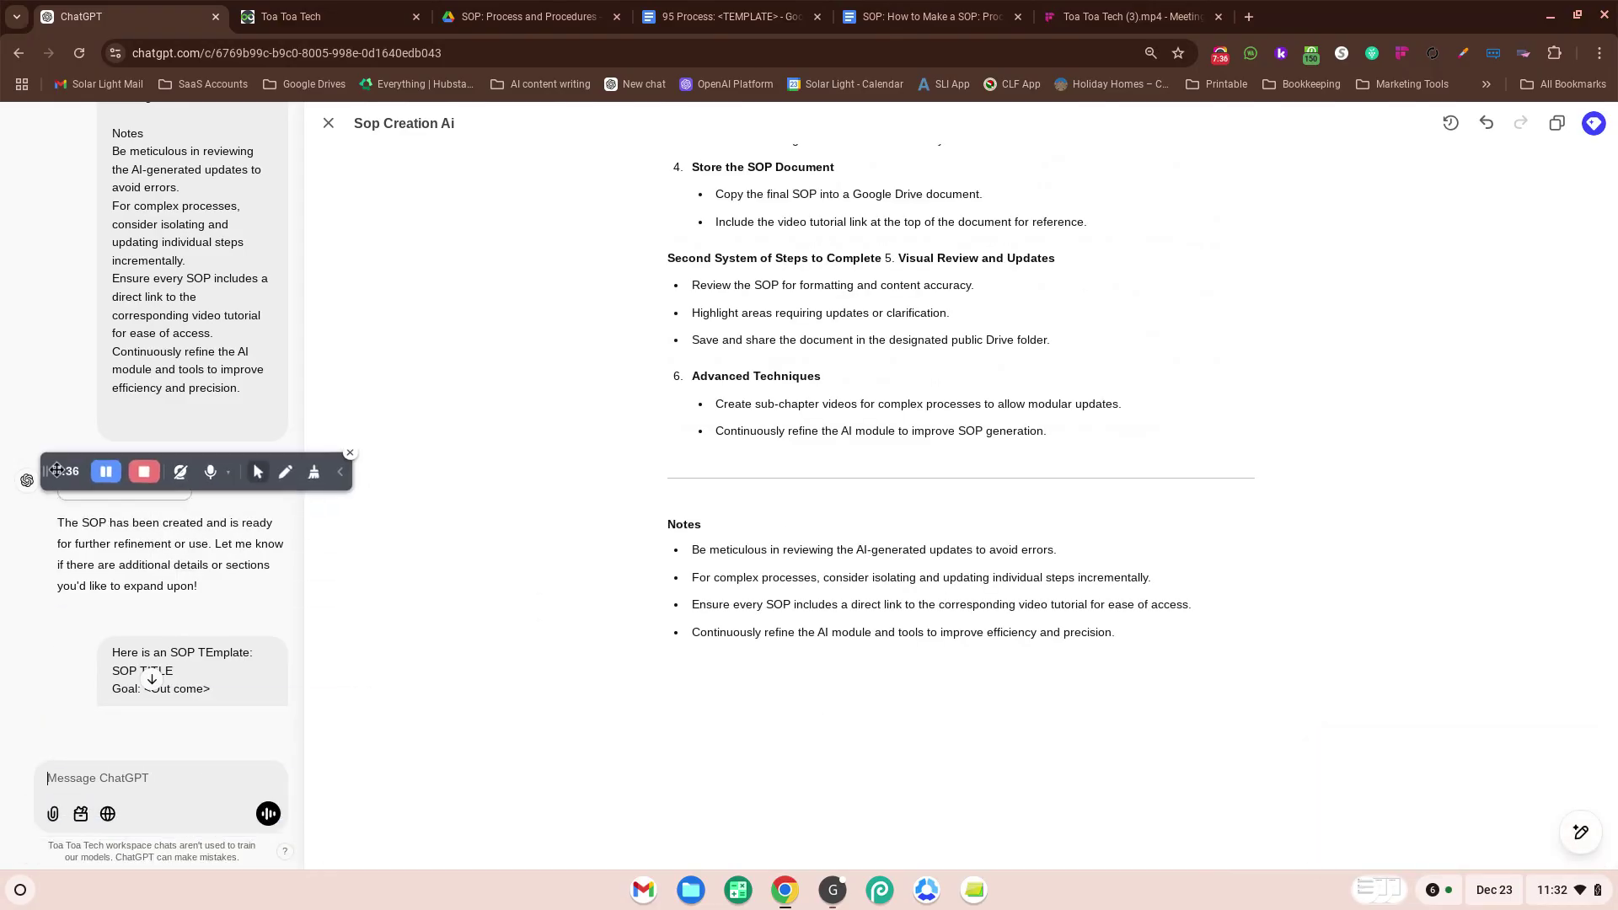
left_click(53, 814)
left_click(85, 776)
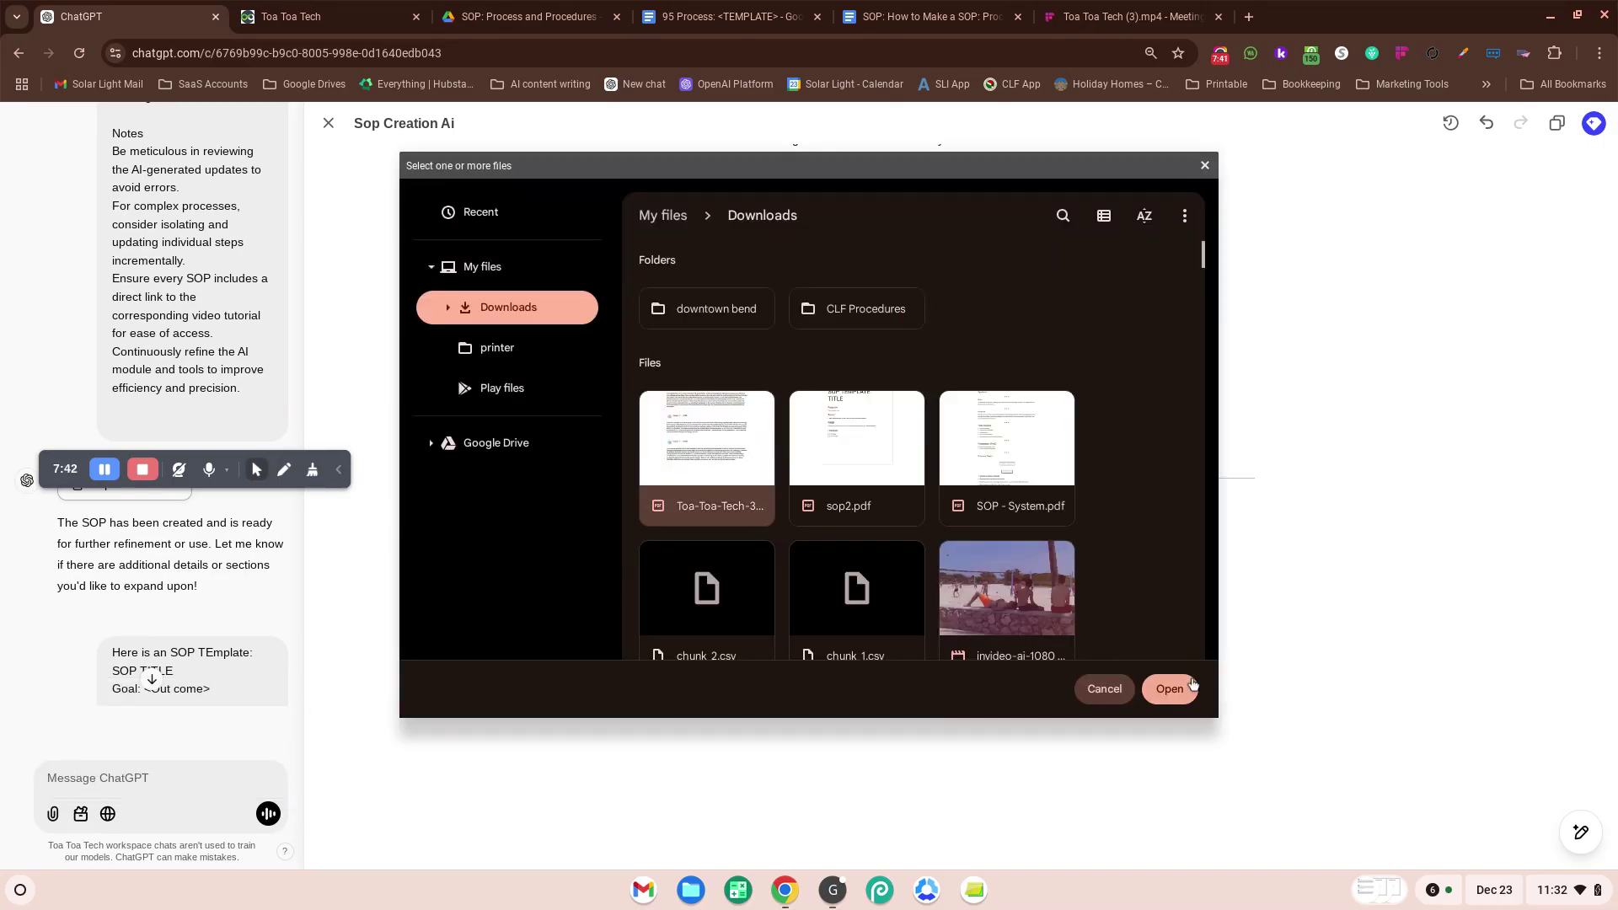
left_click(1169, 690)
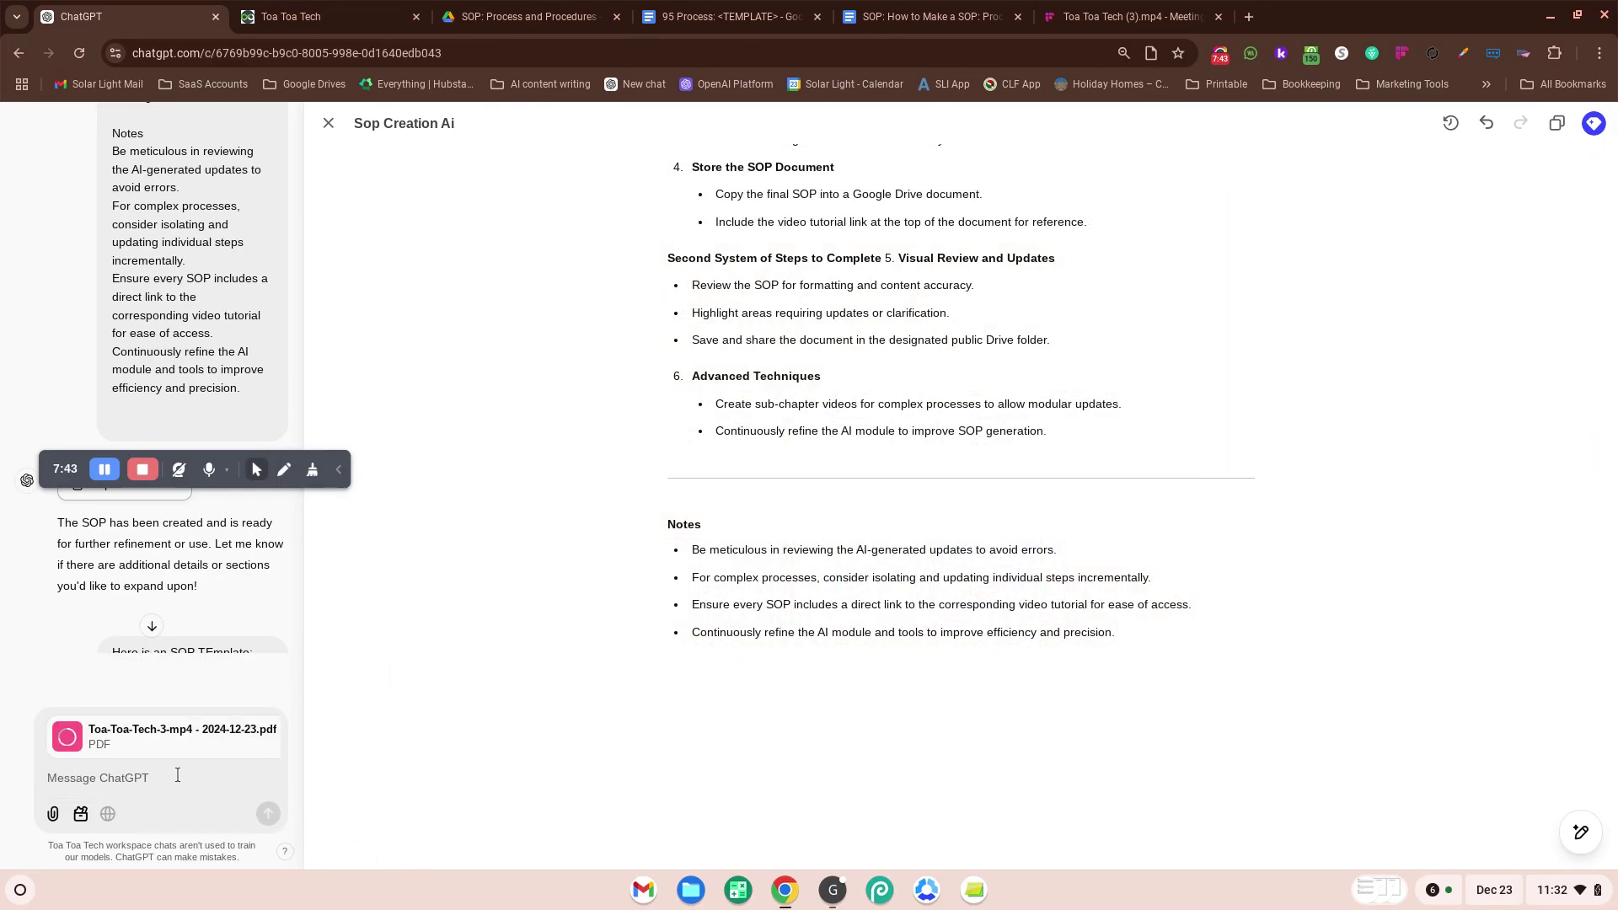
type("Turn this into a procedure")
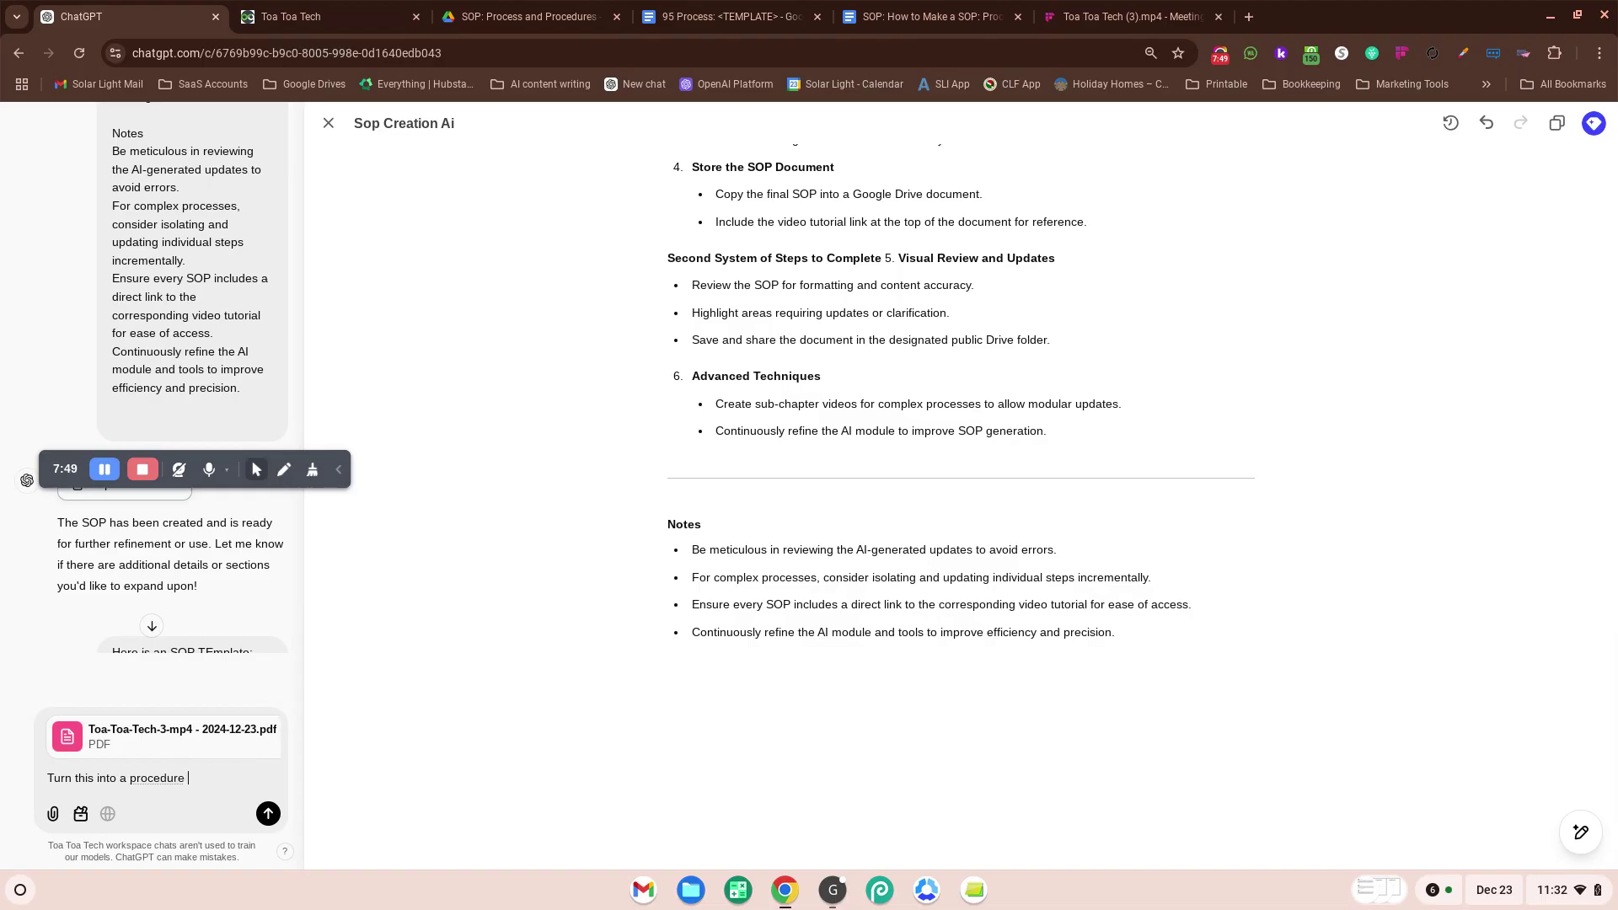
type("based on the transcript:")
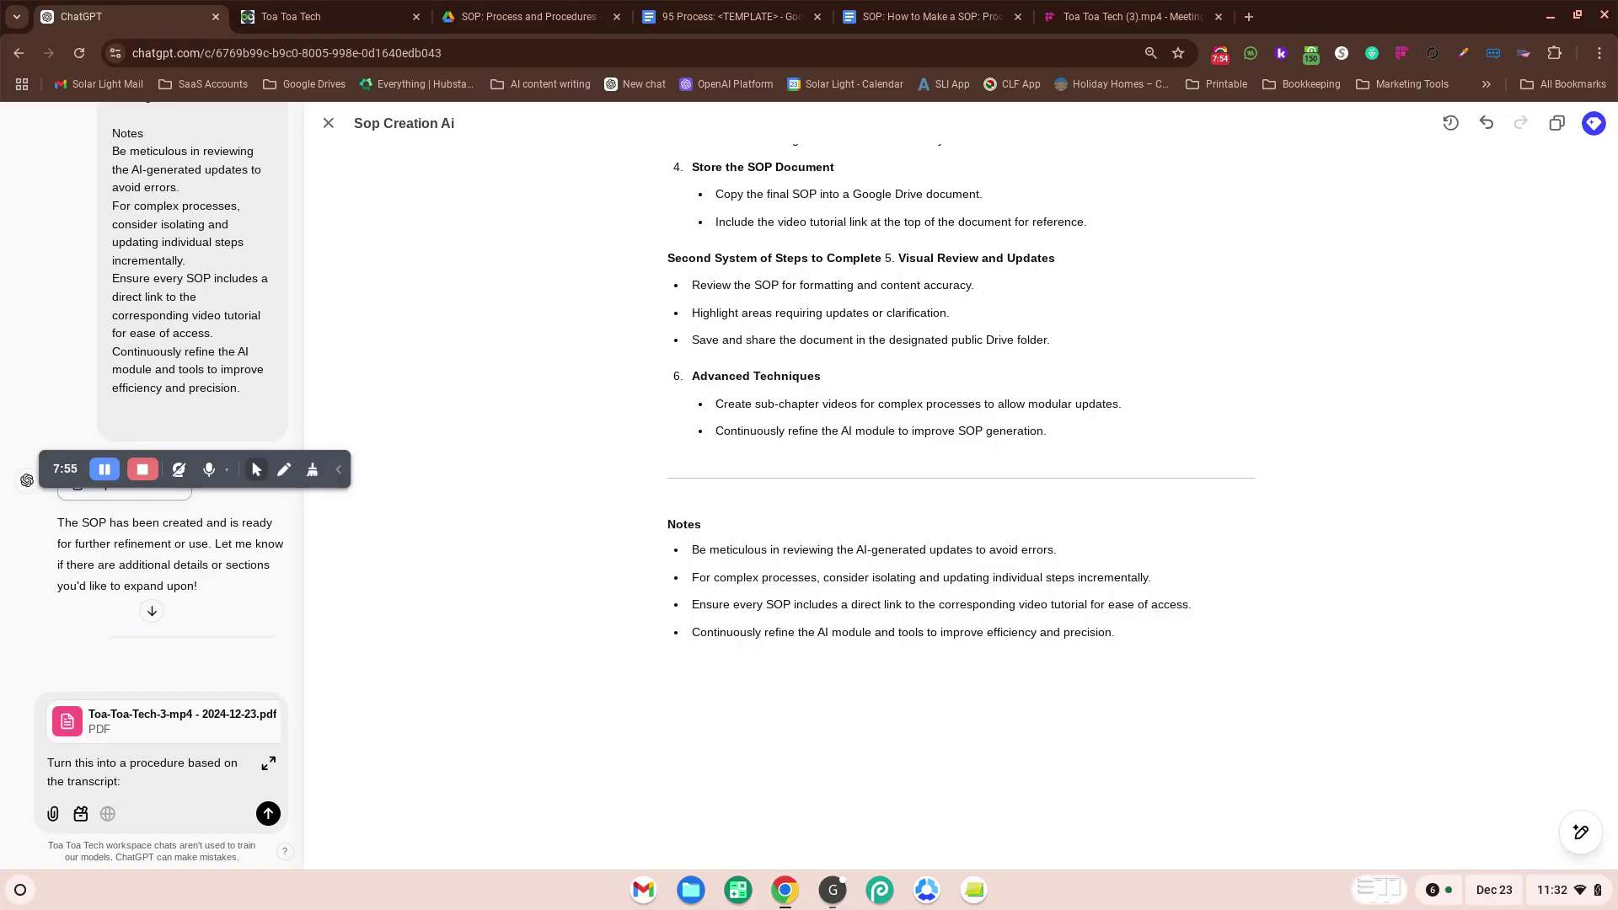
key("Return")
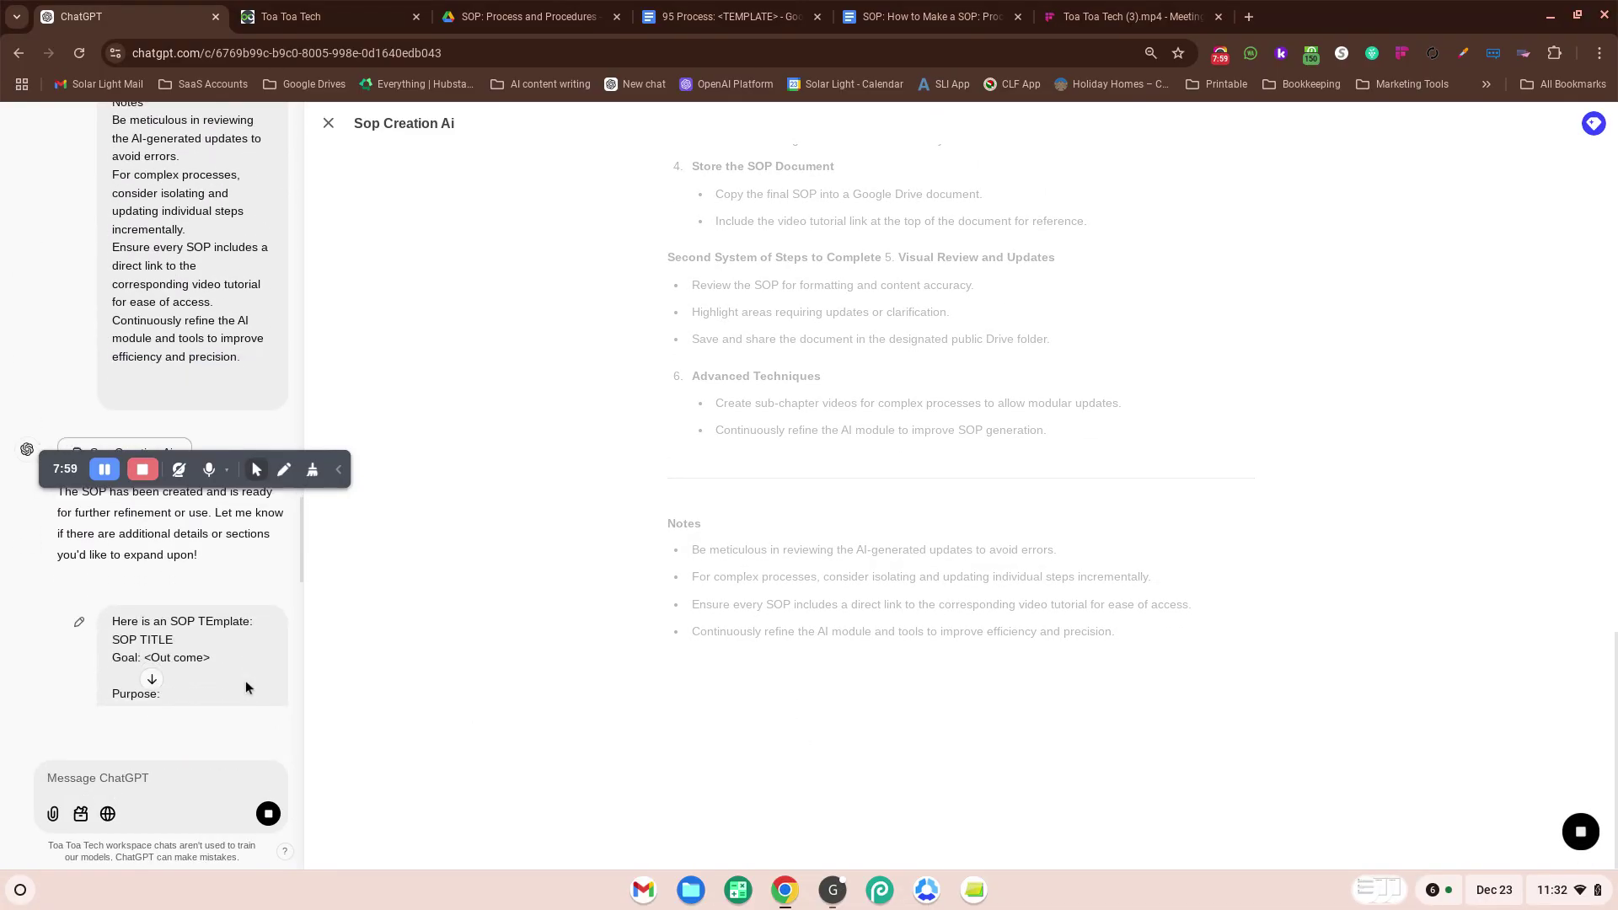
Step: Open the latest 'SOP: Adding Team Members to Toa Toa Tech System' in the full canvas
scroll(245, 687, "down", 2)
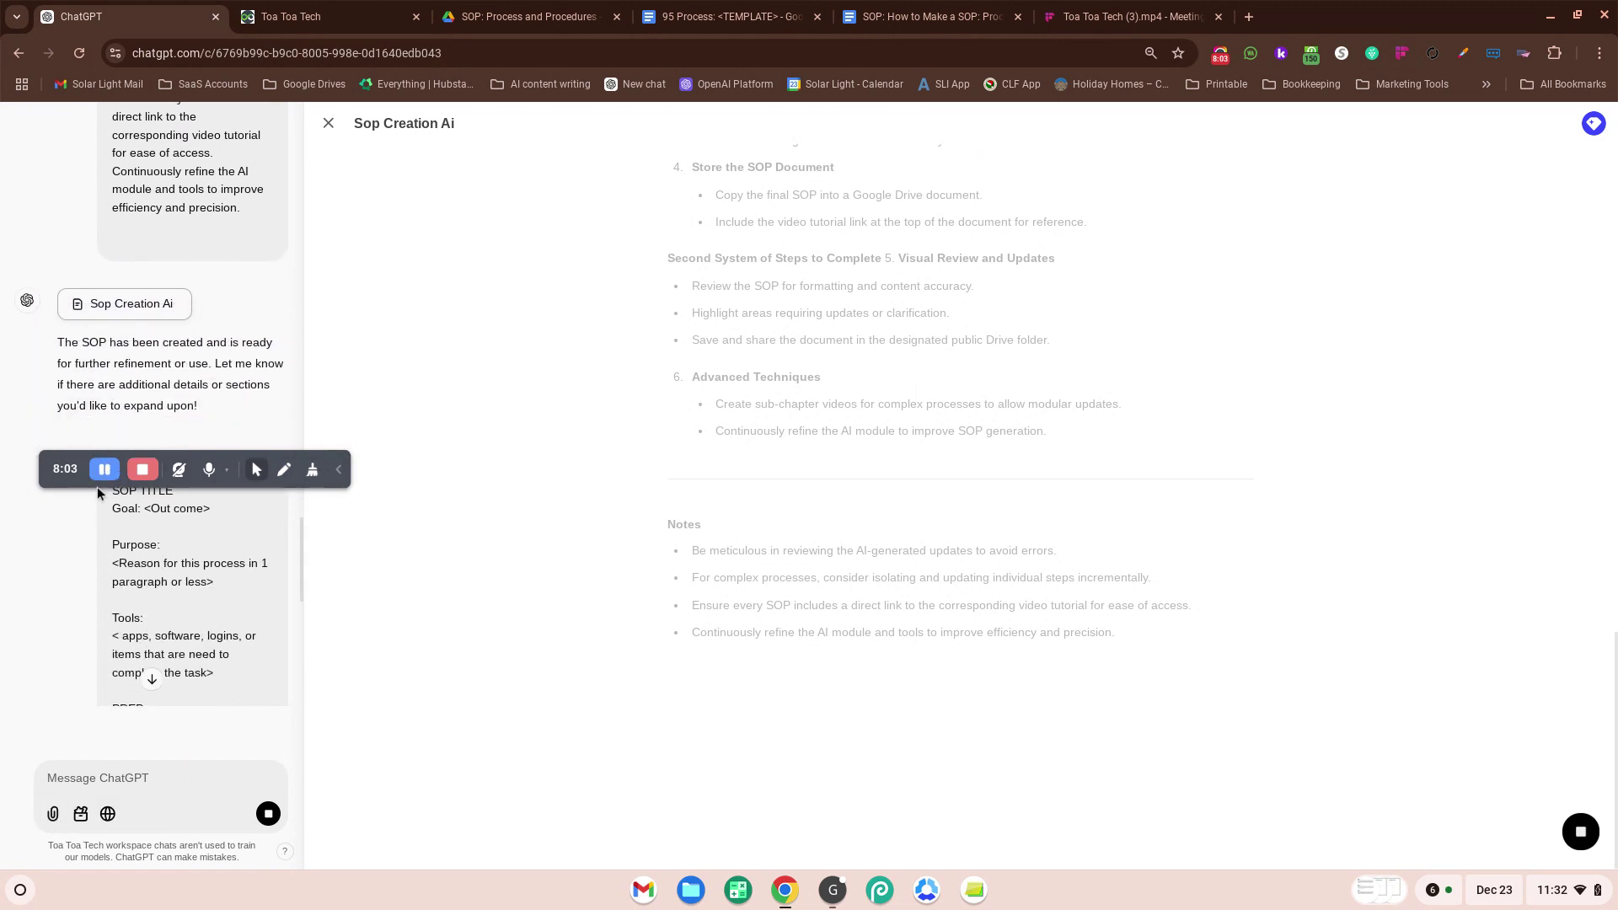
left_click_drag(98, 487, 396, 865)
scroll(210, 687, "down", 10)
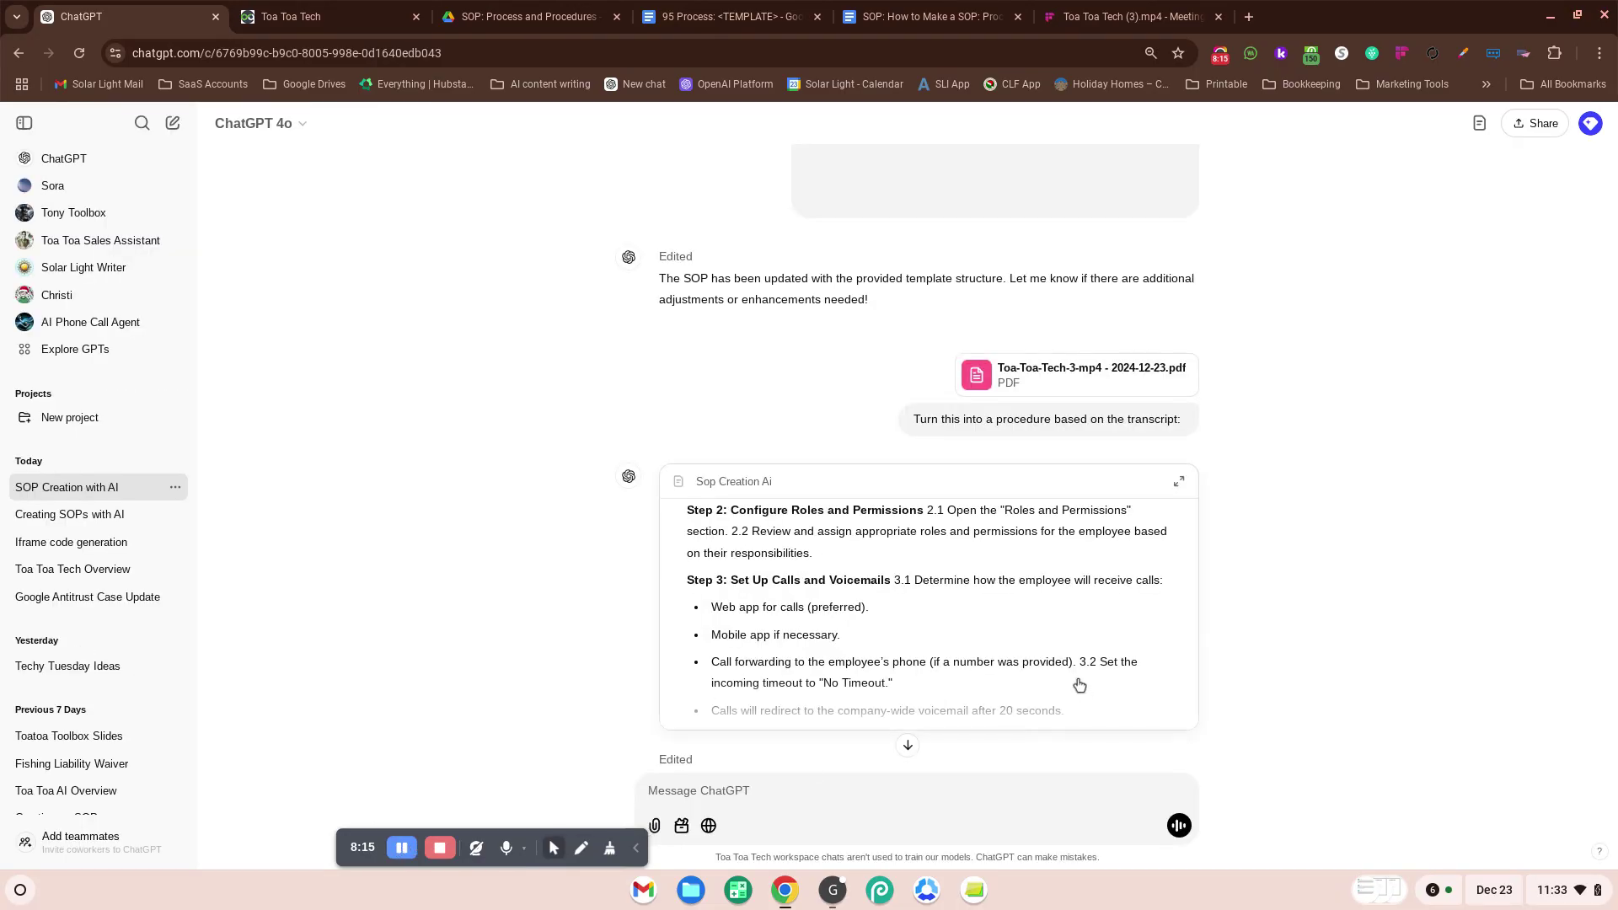
left_click(1176, 482)
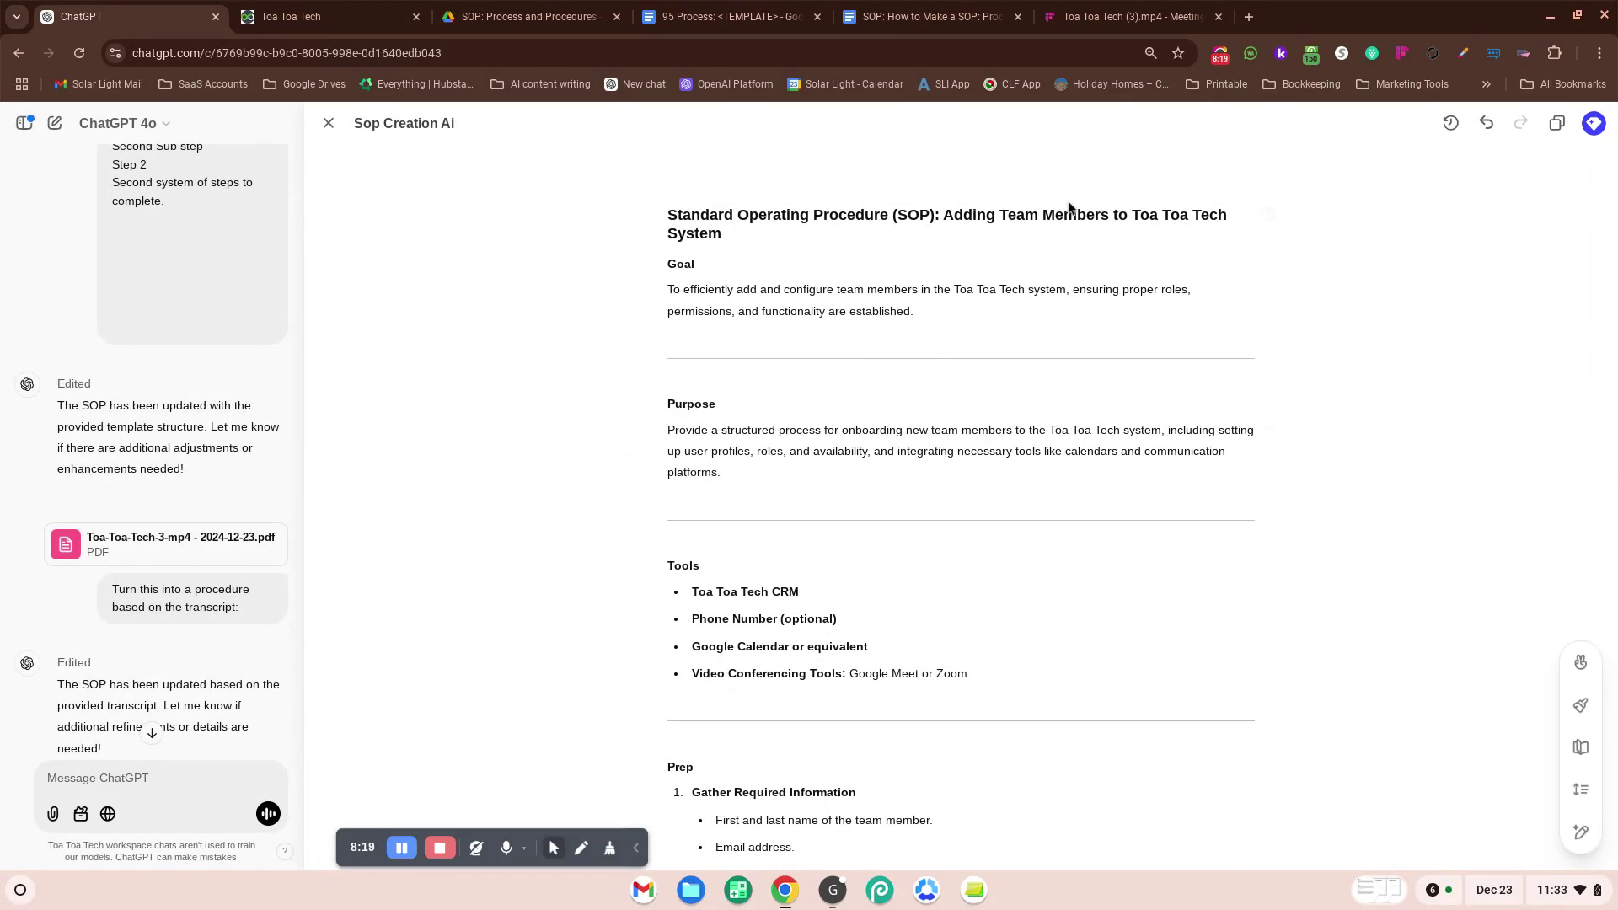
Step: Review the canvas SOP by highlighting its title, Goal and following sections
left_click_drag(663, 218, 950, 232)
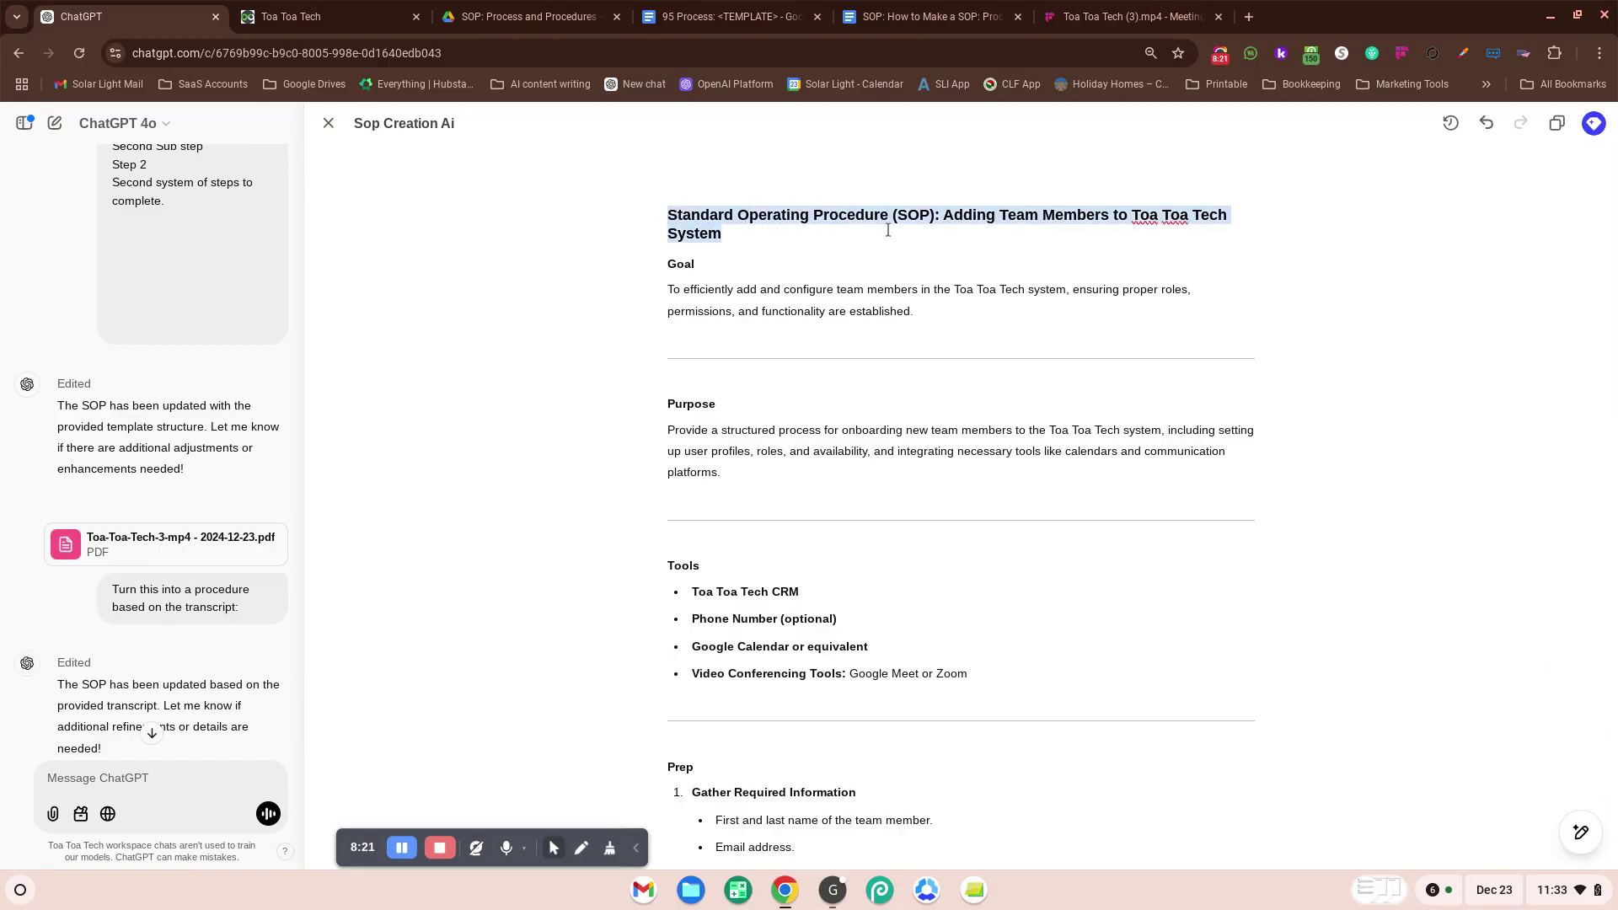
scroll(1154, 252, "down", 1)
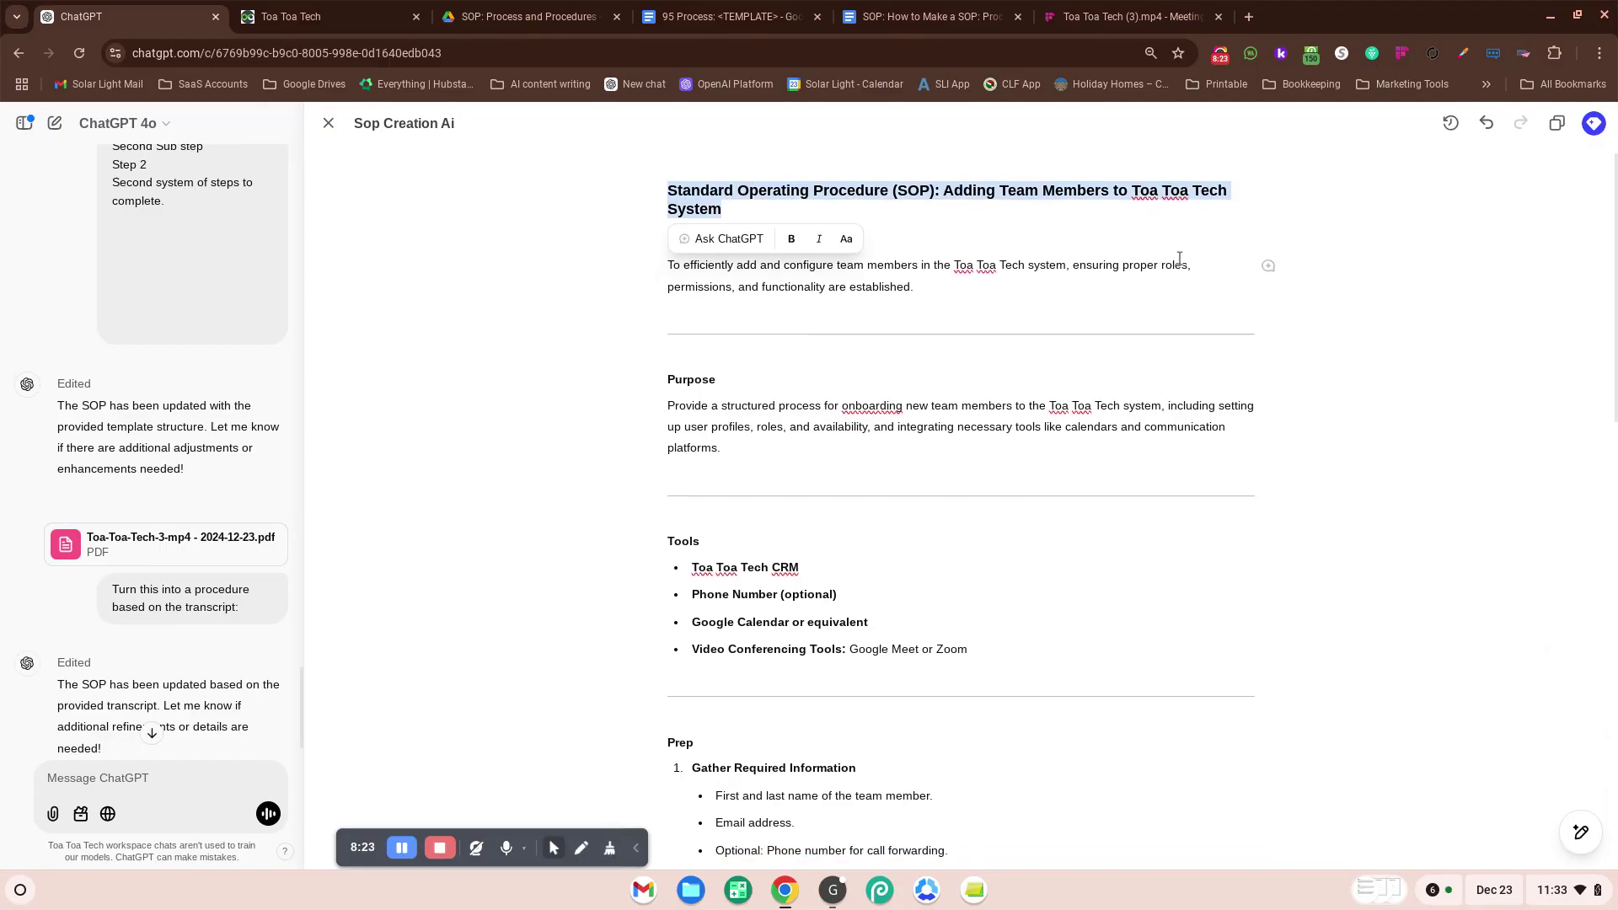
scroll(1219, 374, "down", 1)
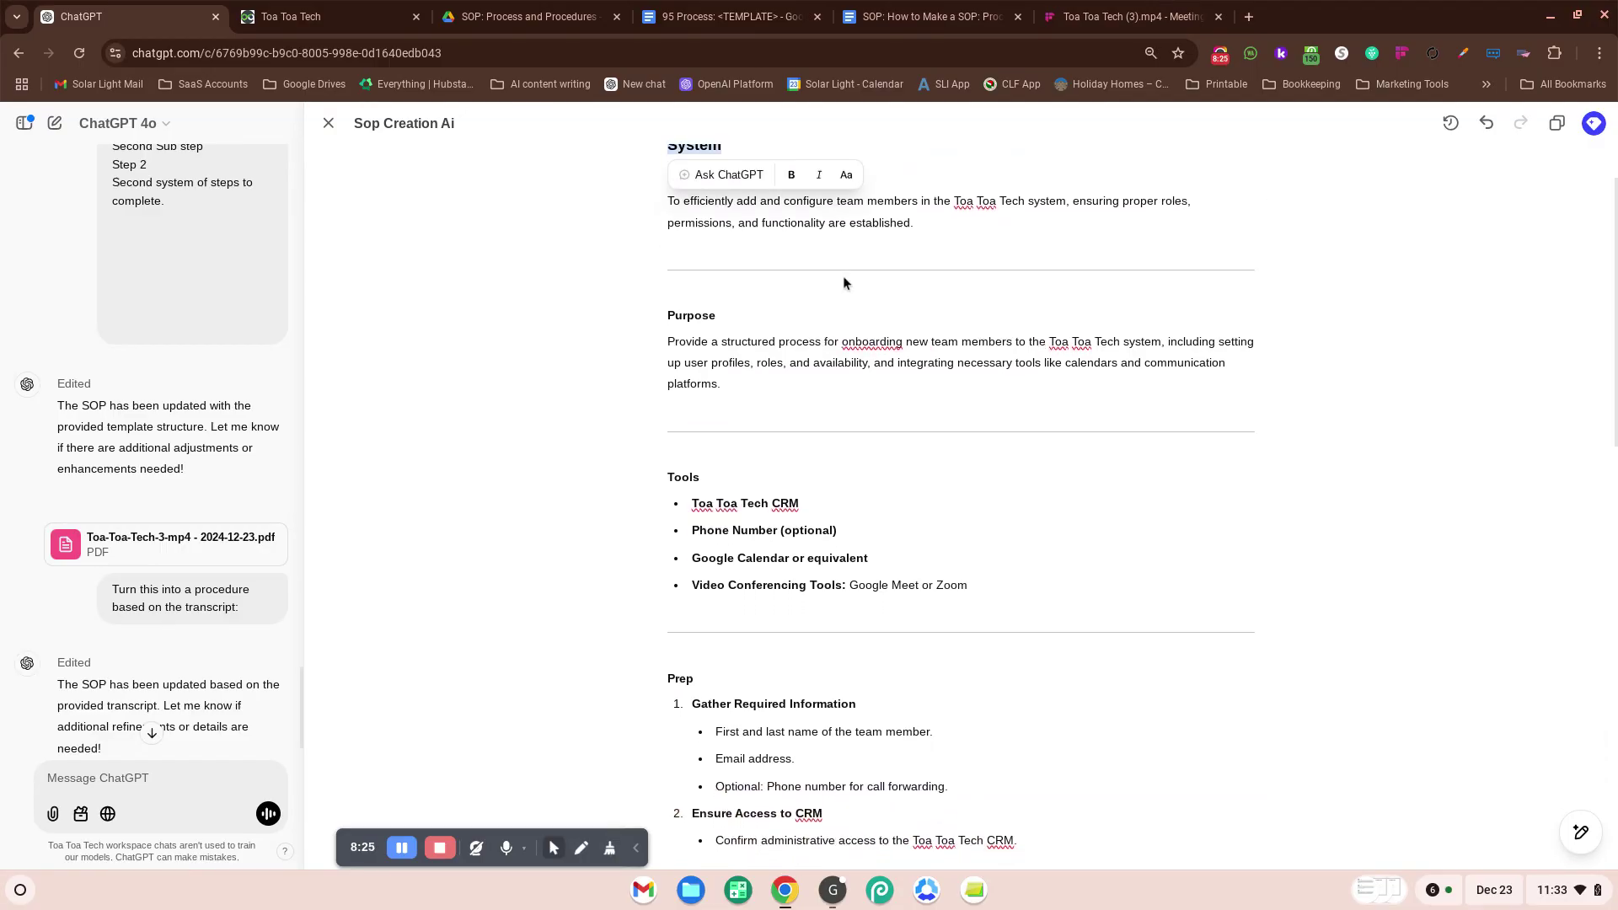
scroll(710, 285, "up", 2)
left_click(1095, 305)
left_click_drag(678, 289, 1053, 332)
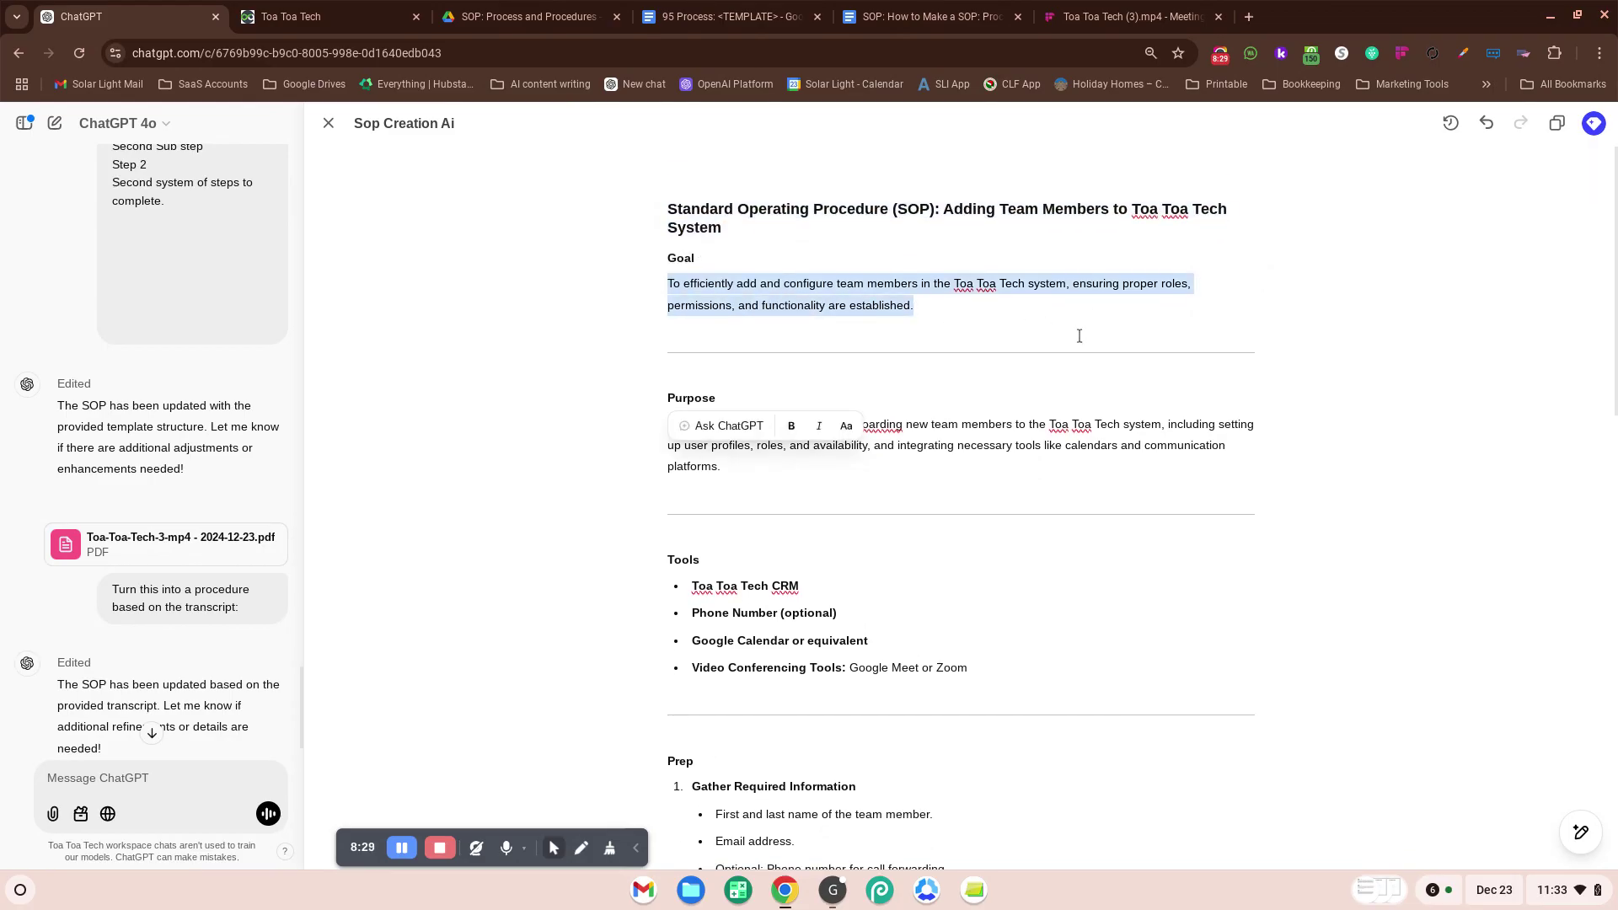
scroll(1076, 332, "down", 1)
left_click(691, 433)
left_click_drag(668, 407, 766, 444)
scroll(1040, 578, "down", 2)
left_click_drag(1040, 578, 663, 477)
scroll(1327, 545, "down", 5)
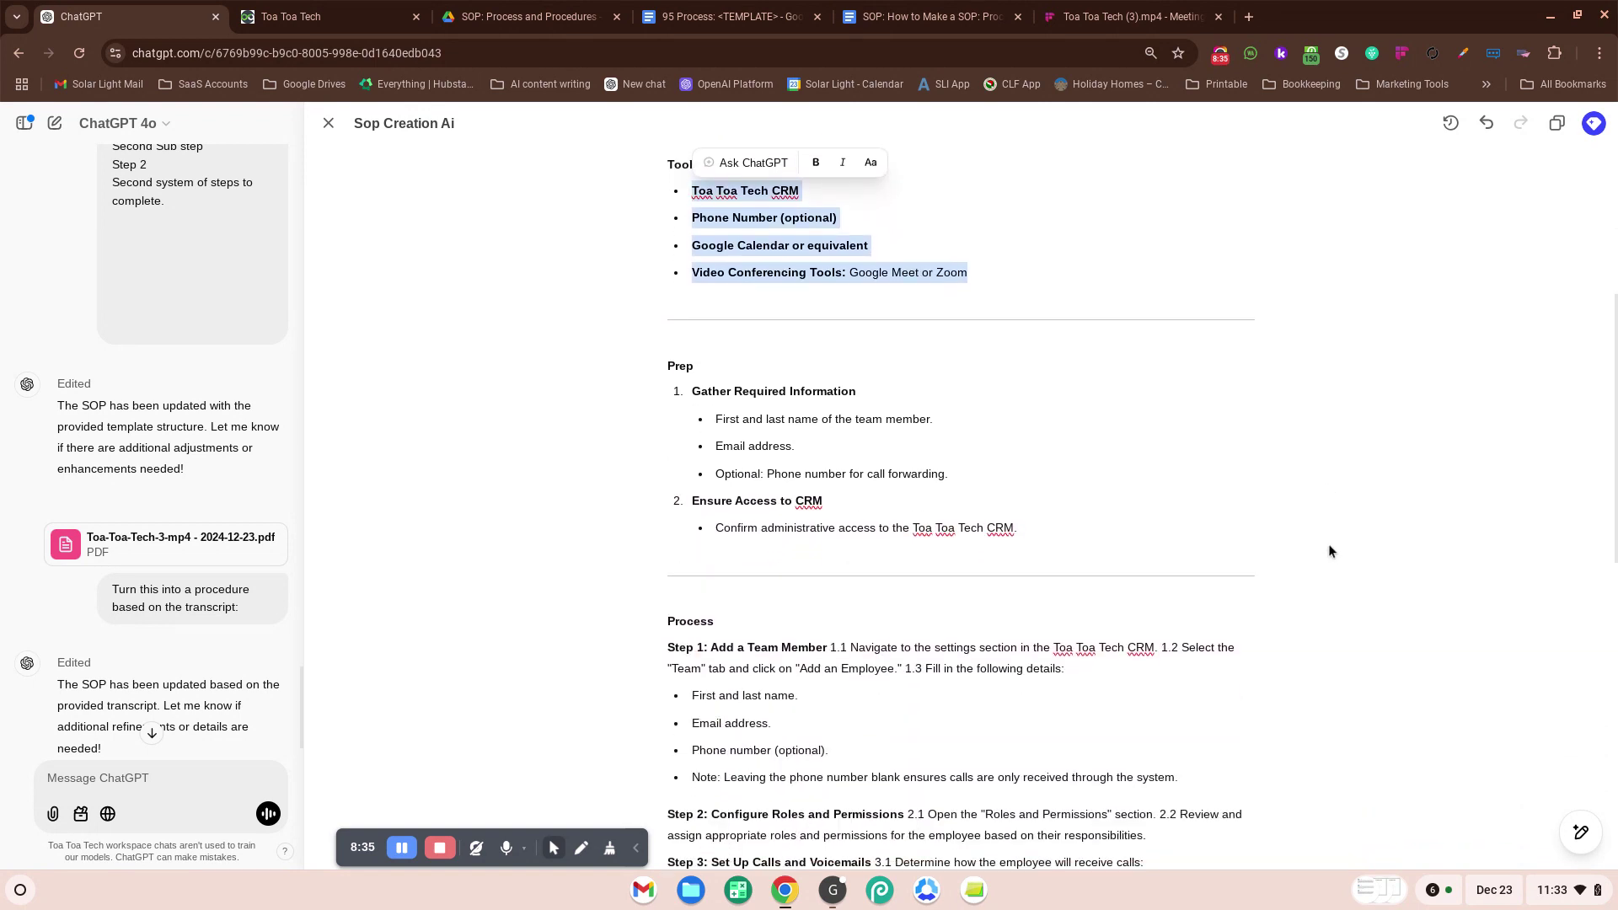
Step: Undo an accidental move of the Tools list, then select and copy the whole SOP
left_click_drag(830, 173, 678, 281)
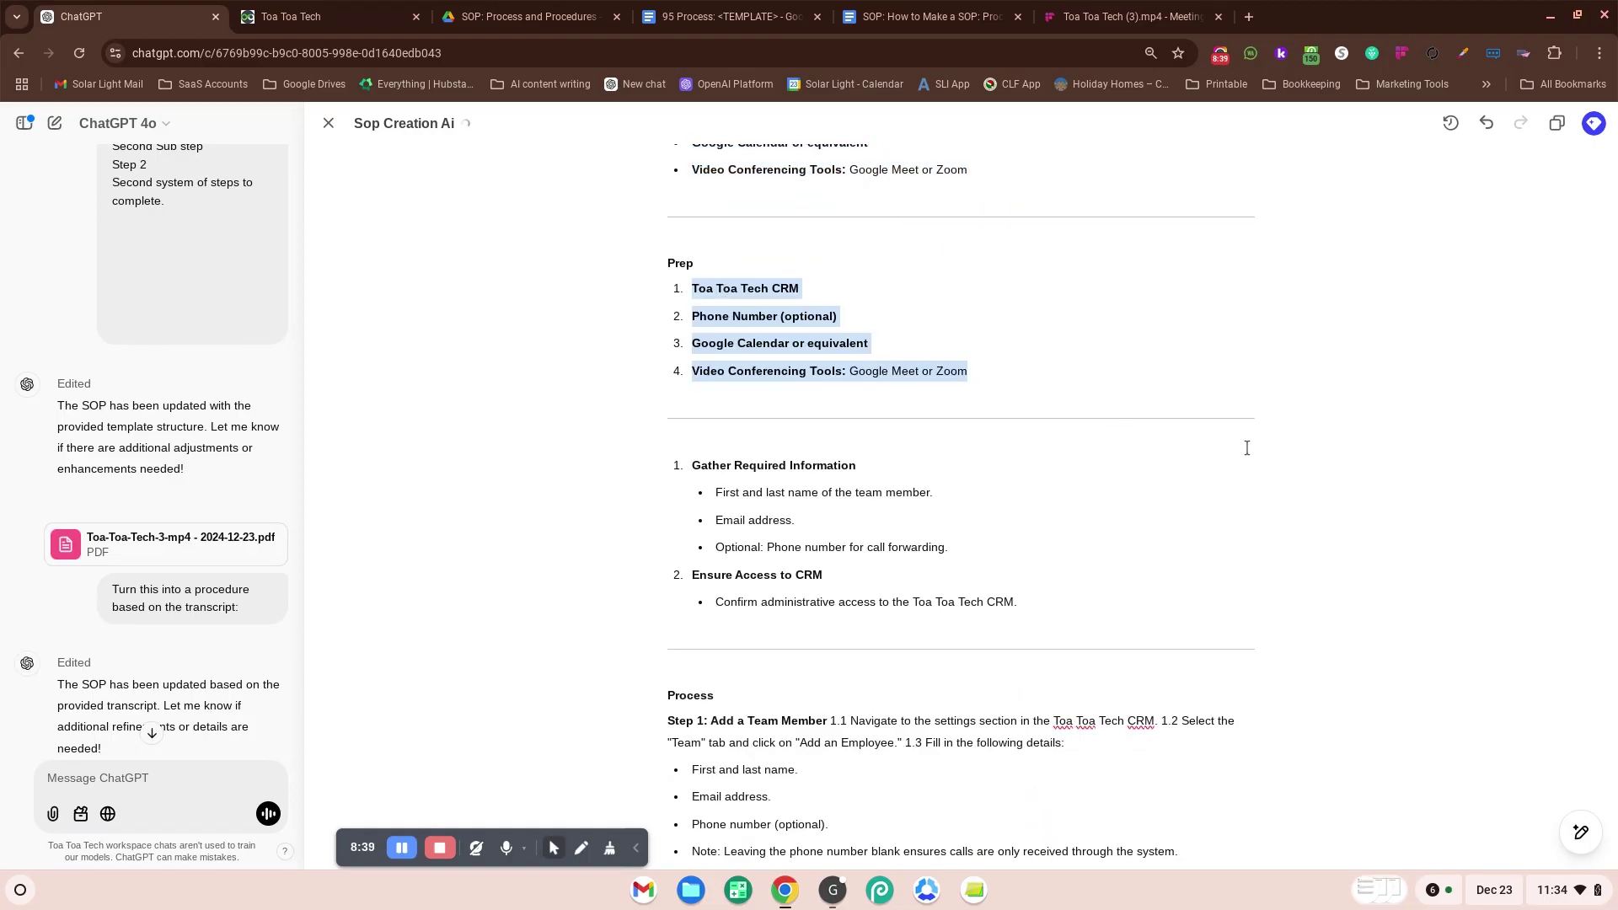
key("ctrl+z")
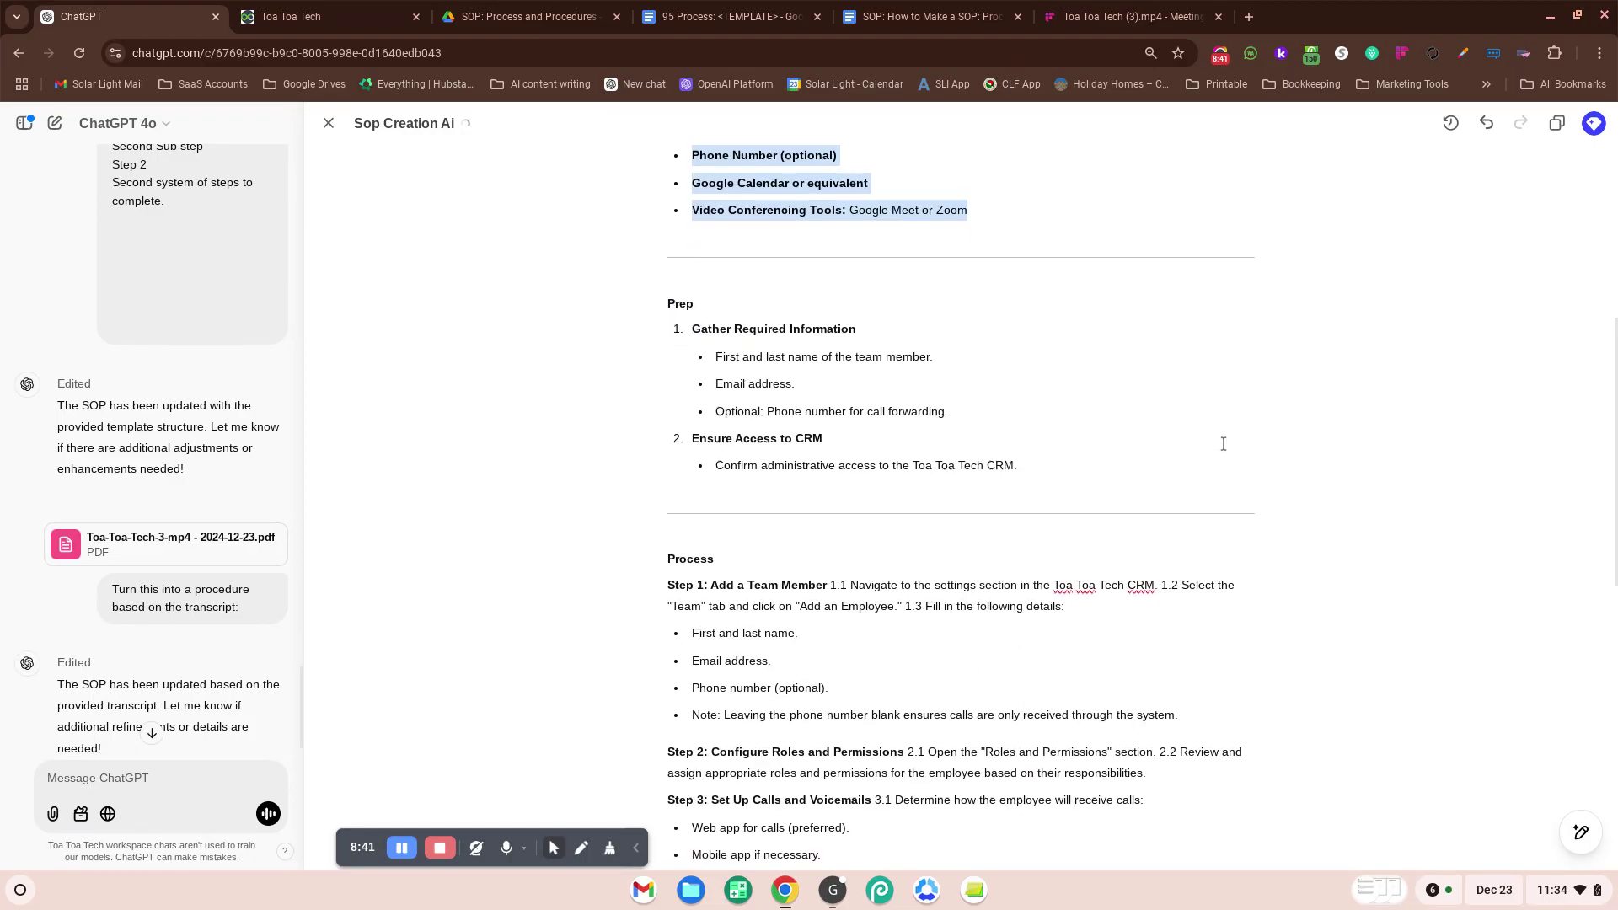
scroll(1223, 444, "down", 4)
scroll(842, 369, "down", 1)
scroll(790, 377, "down", 5)
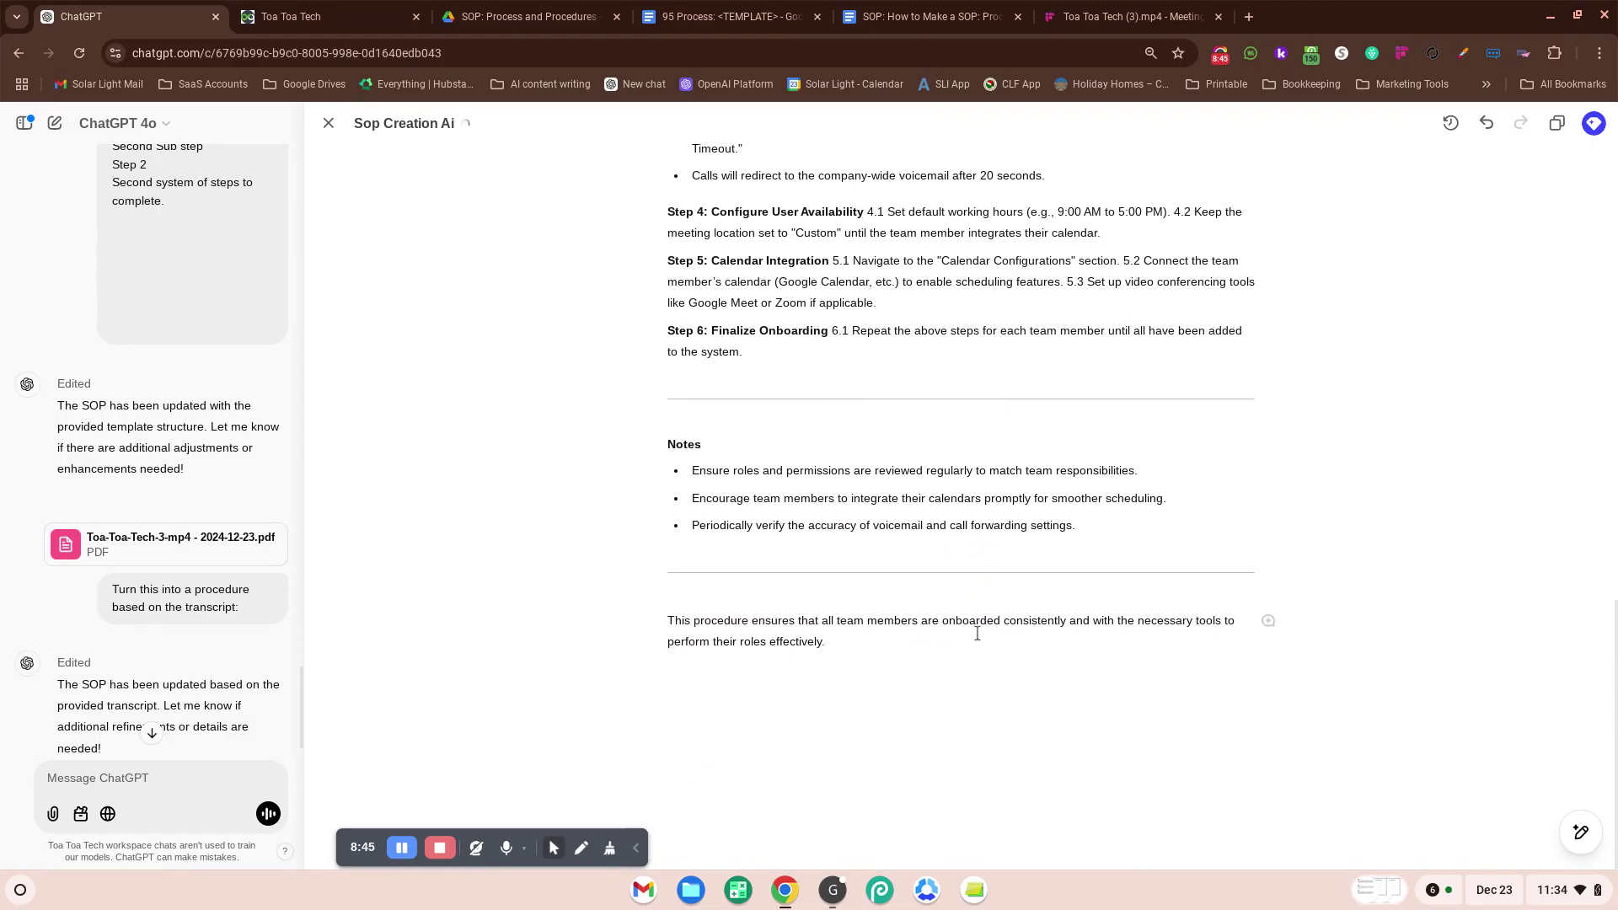
scroll(977, 634, "up", 15)
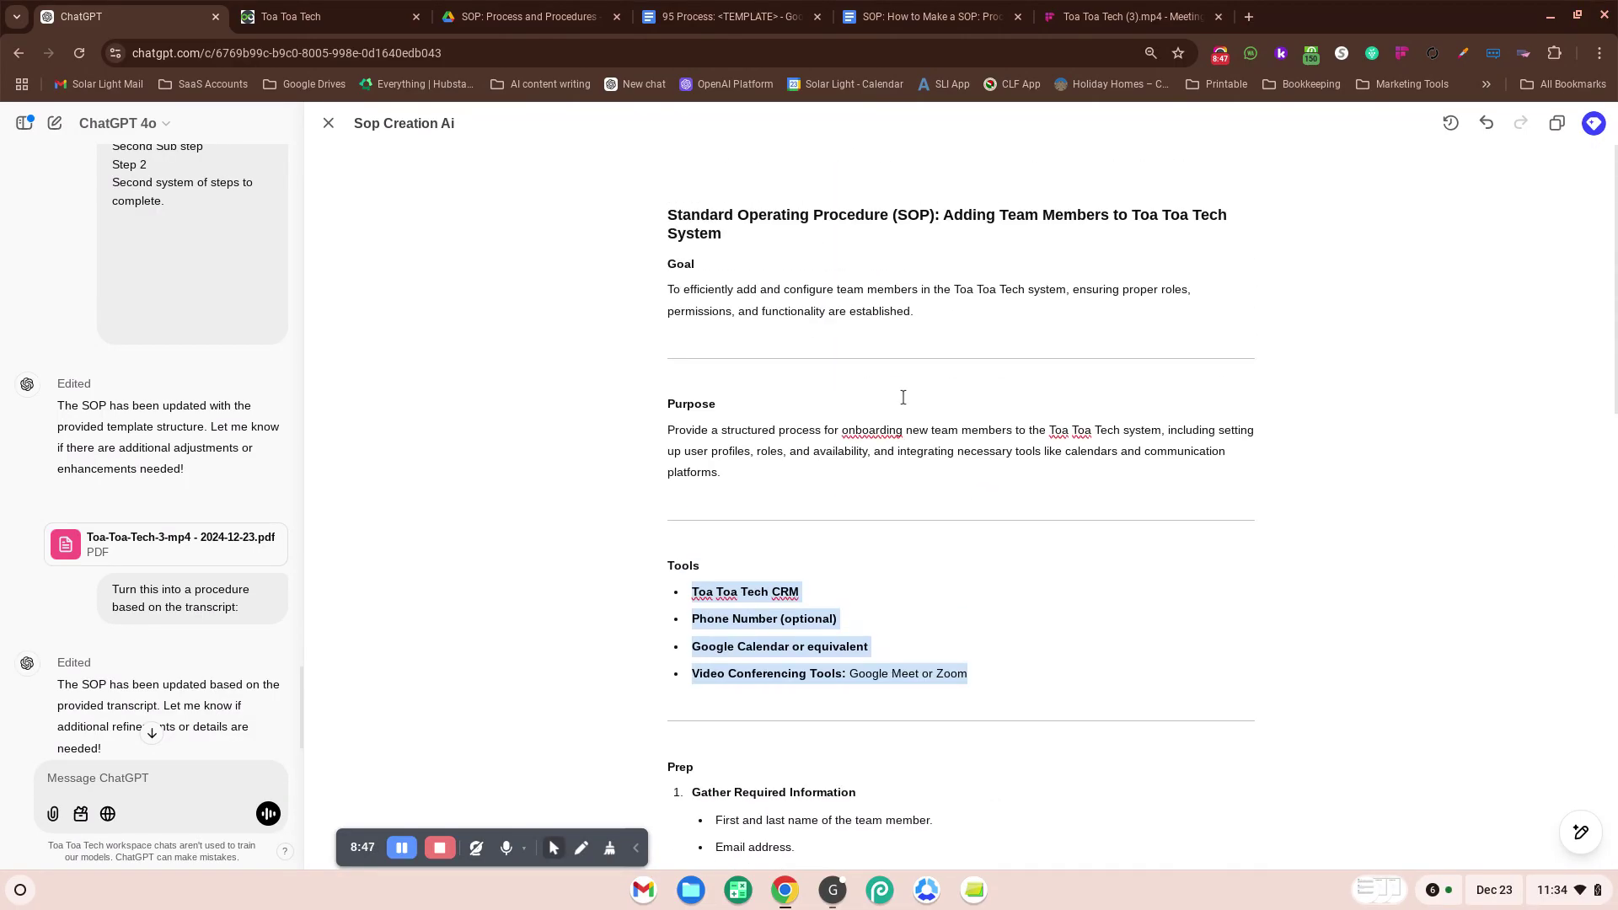
left_click_drag(666, 215, 1005, 903)
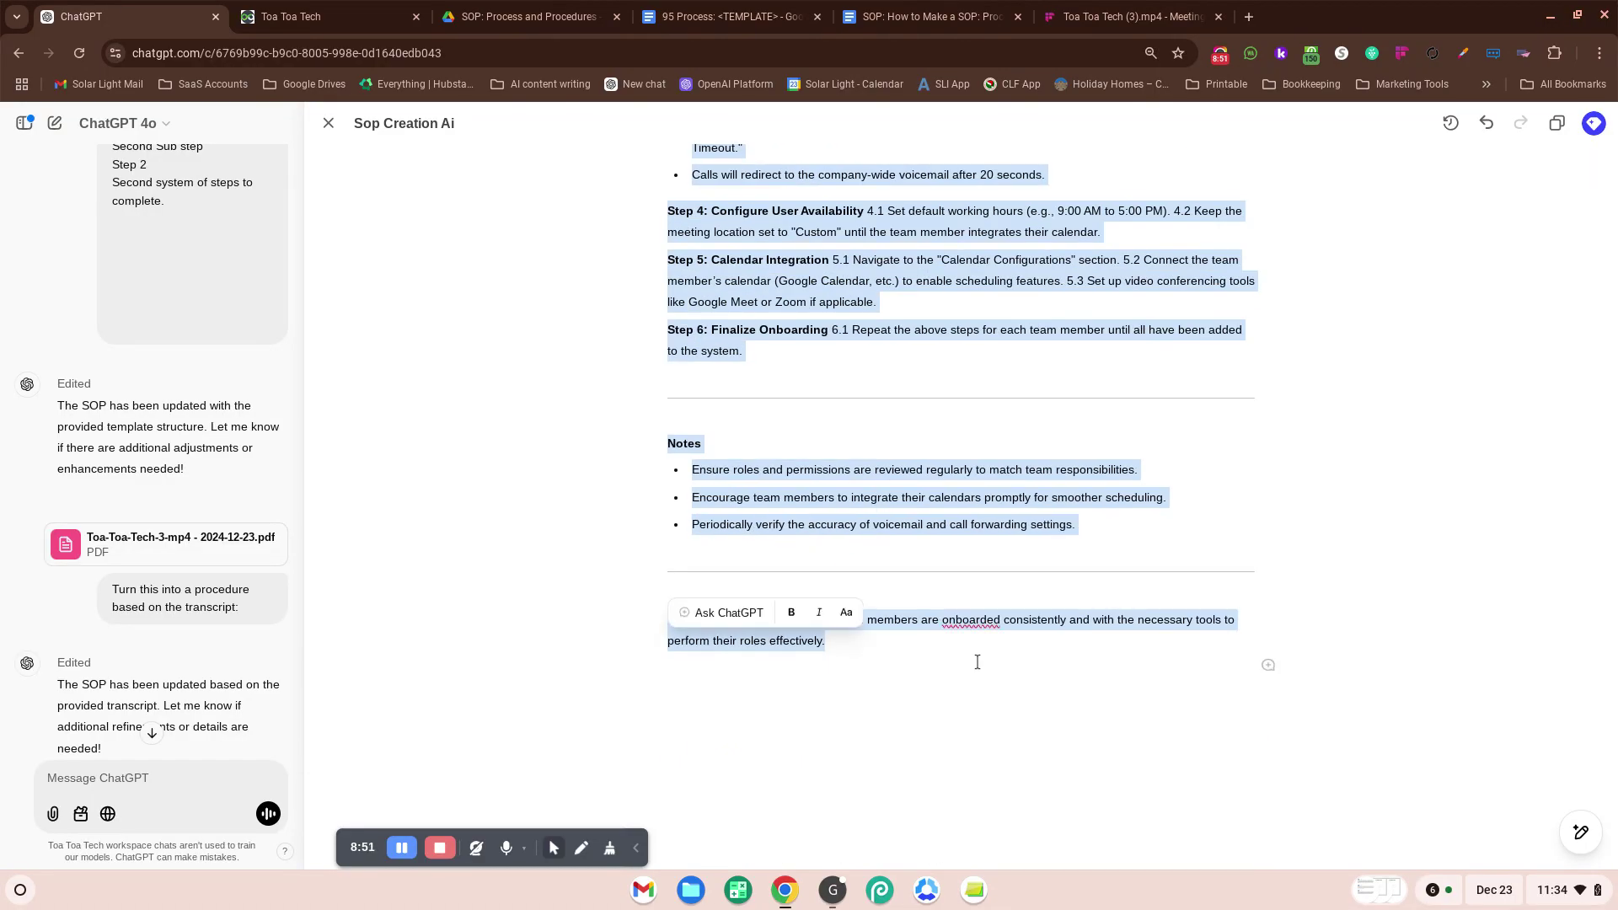
Step: Create a new blank Google Doc and paste the team-member onboarding SOP into it
left_click(961, 7)
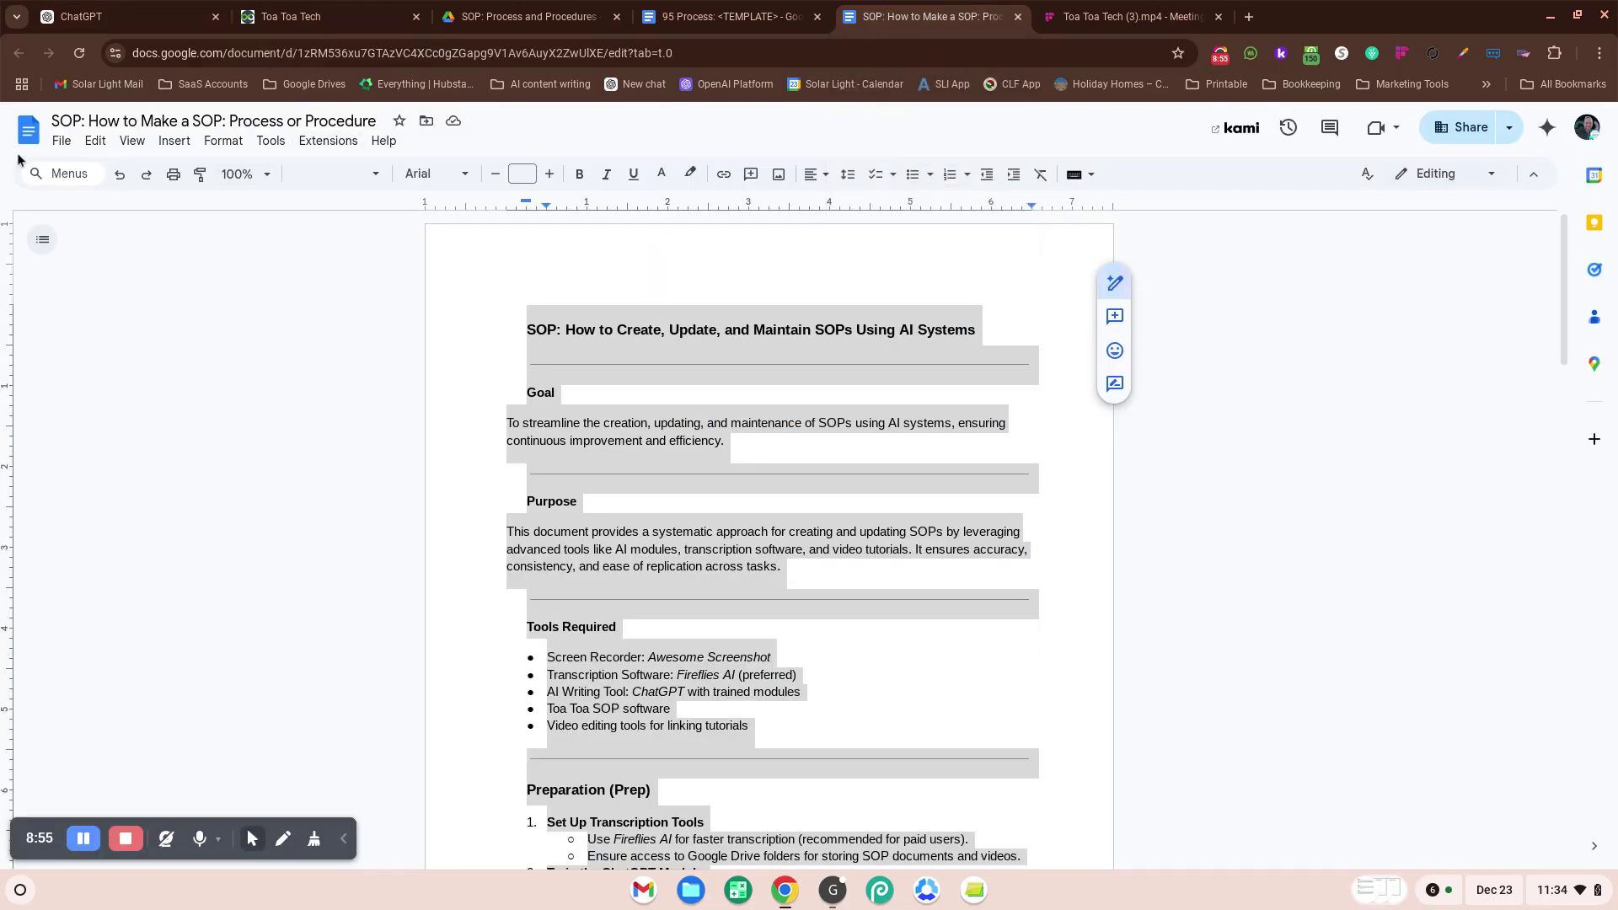
left_click(61, 140)
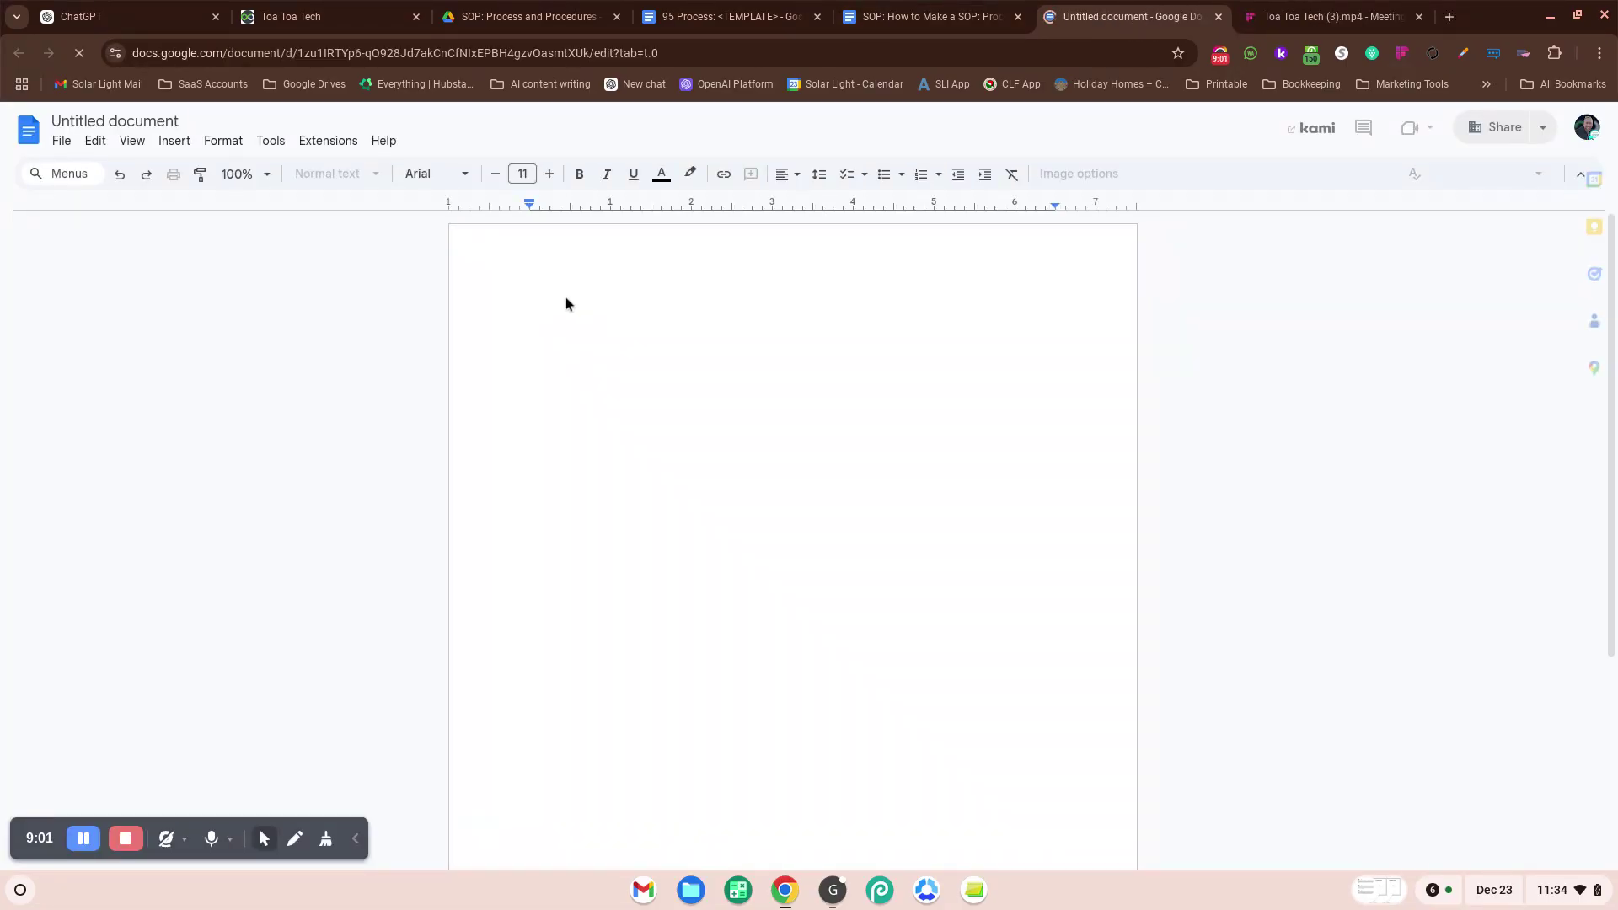
key("ctrl+v")
scroll(517, 316, "up", 5)
scroll(517, 316, "up", 3)
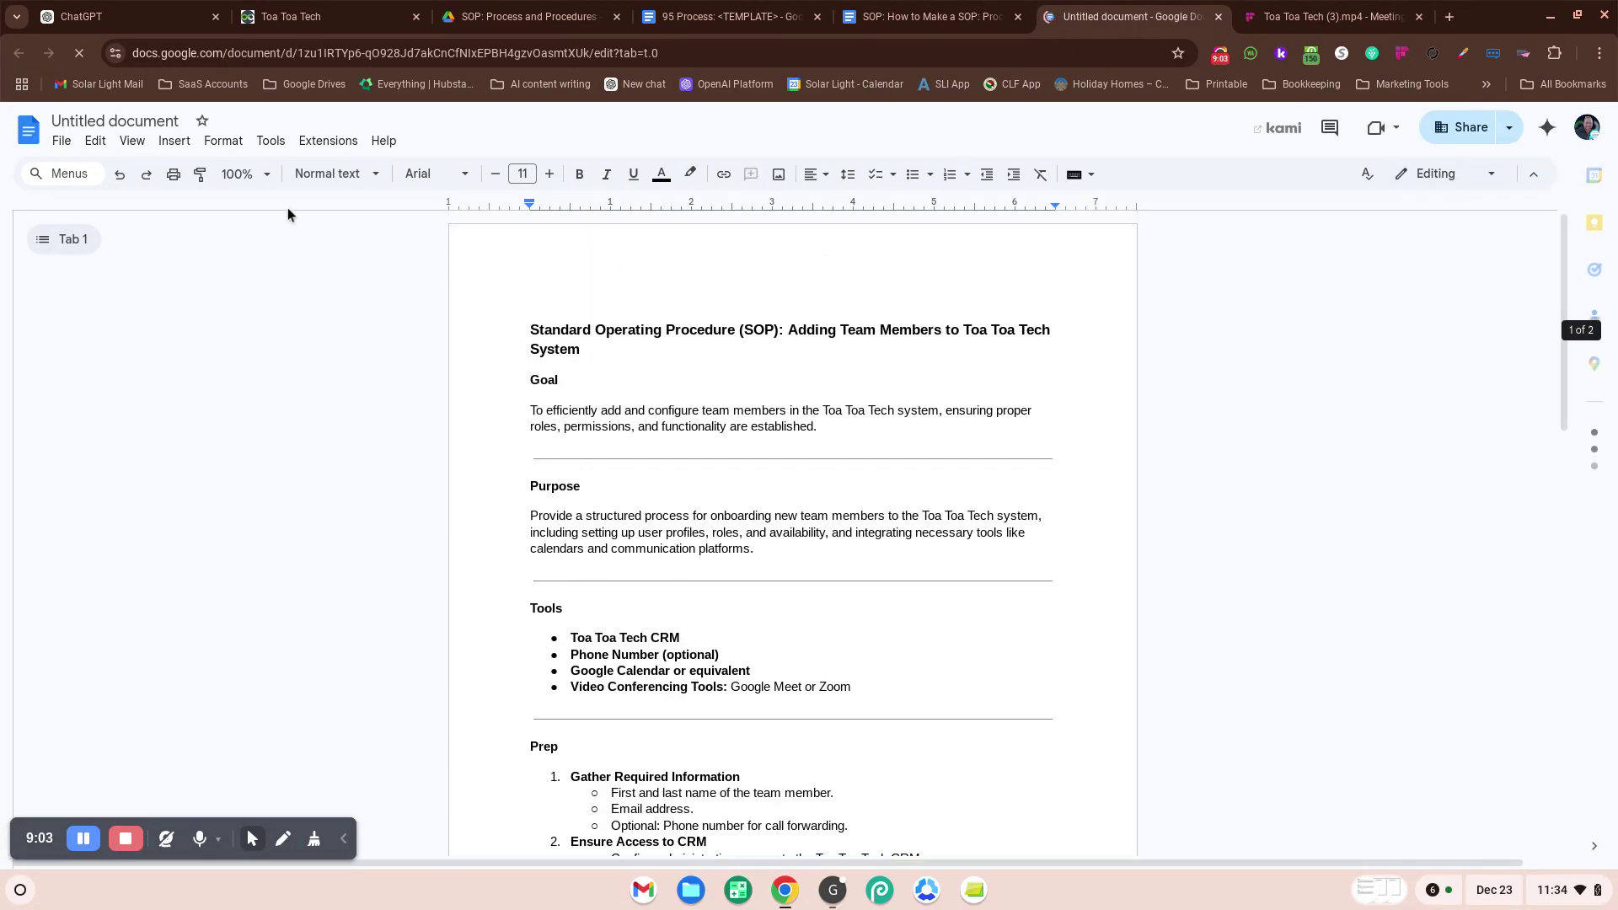
Step: Name the document 'Standard Operating Procedure (SOP): Adding Team Members to Toa Toa Tech System'
left_click(139, 121)
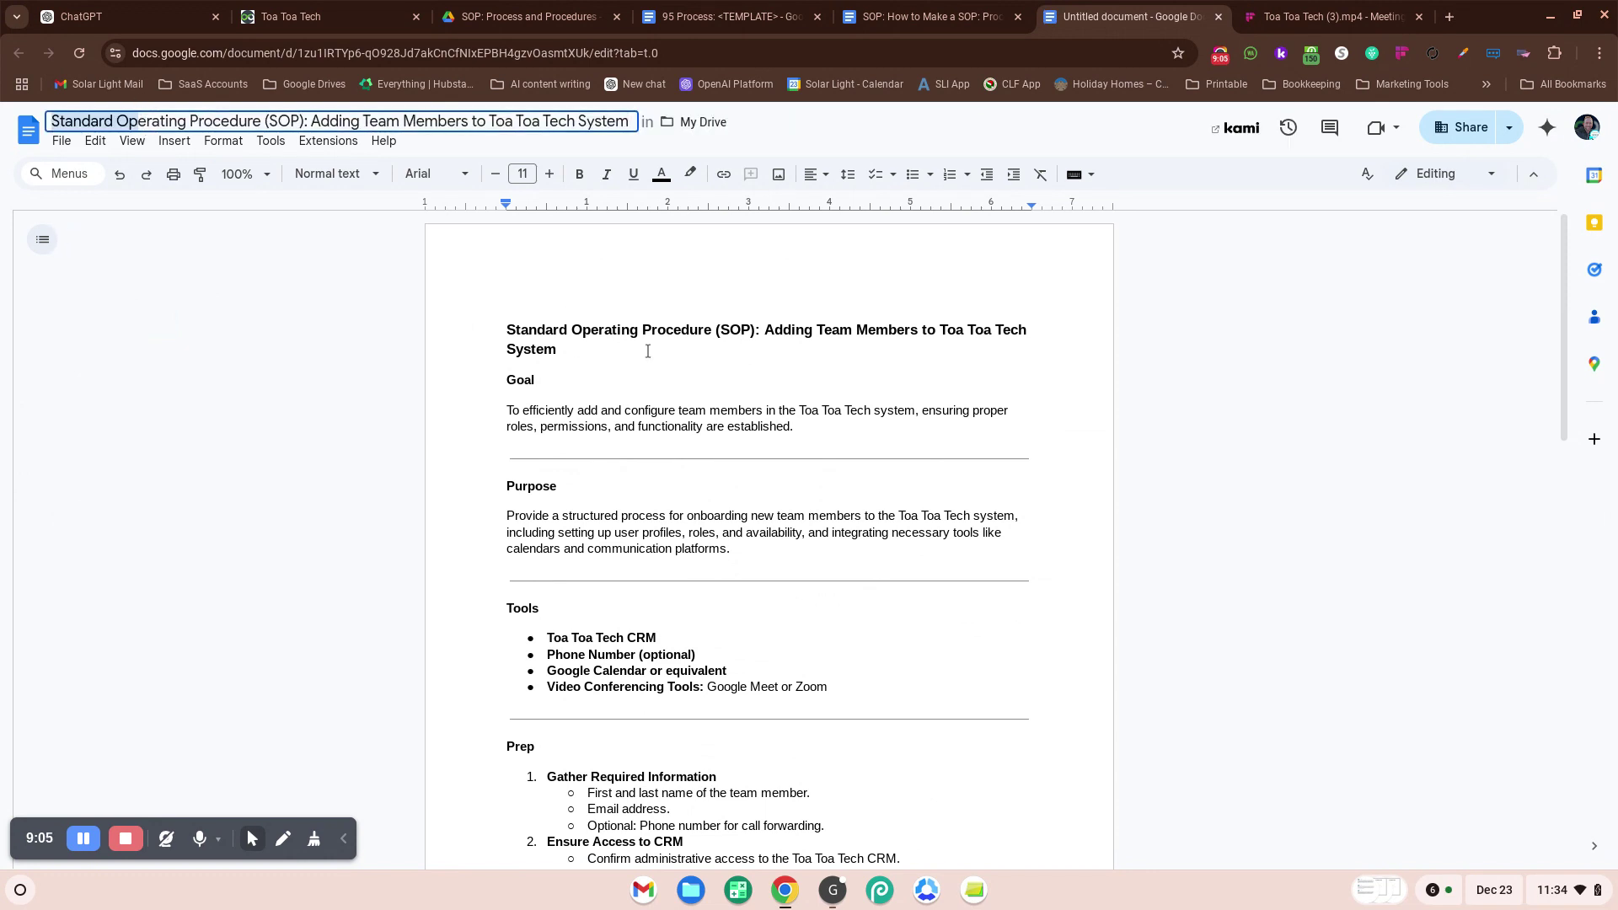
left_click(688, 346)
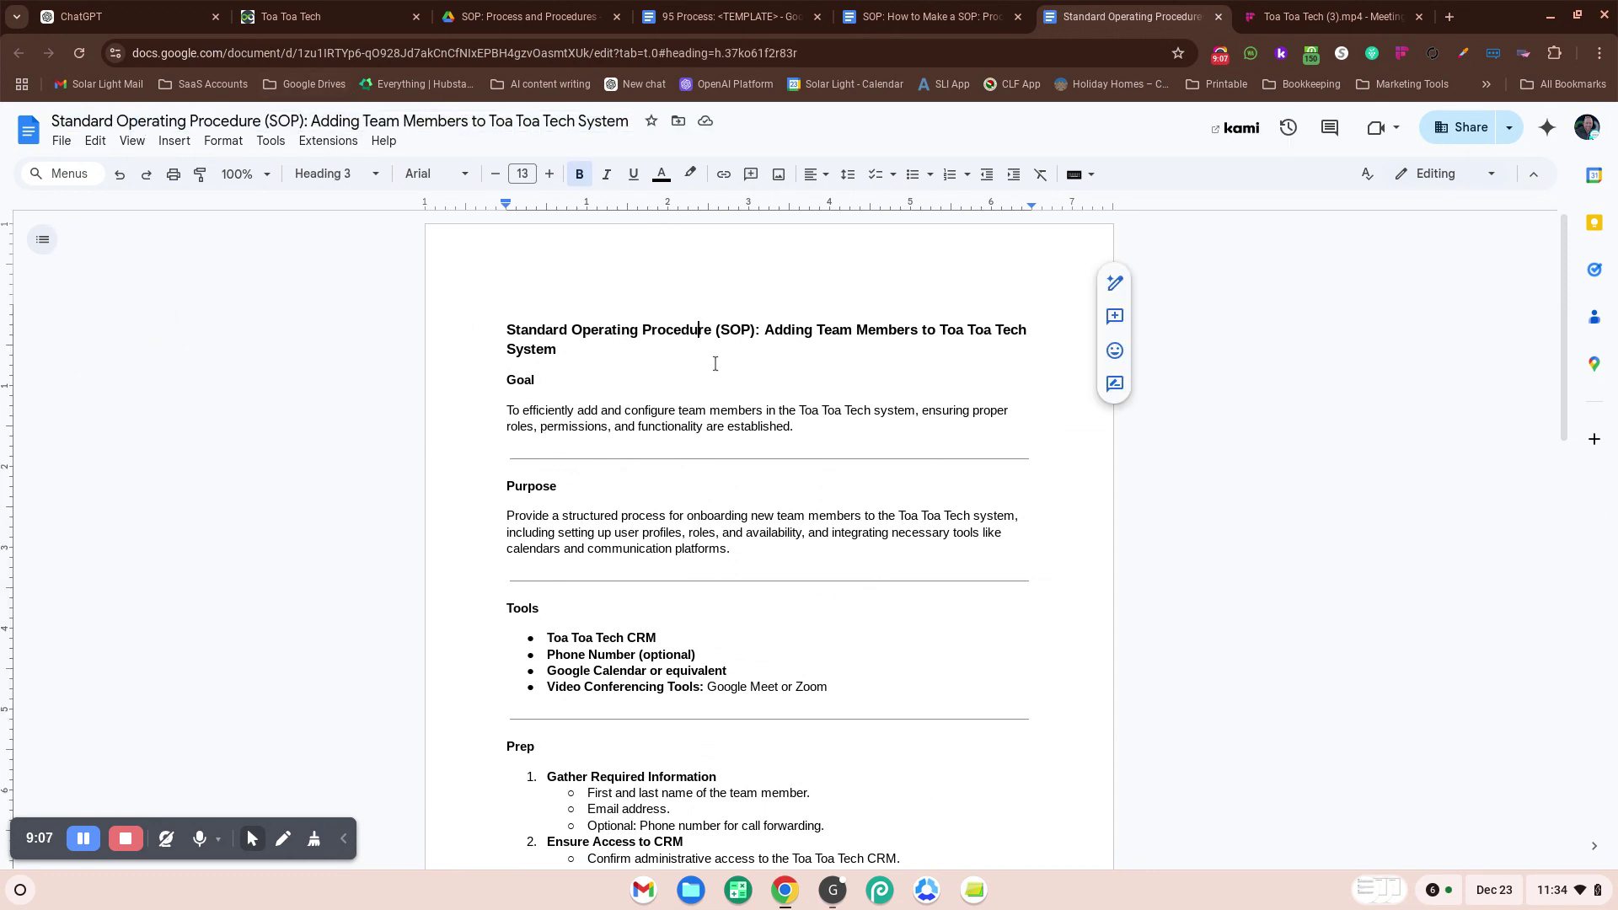
scroll(728, 370, "down", 3)
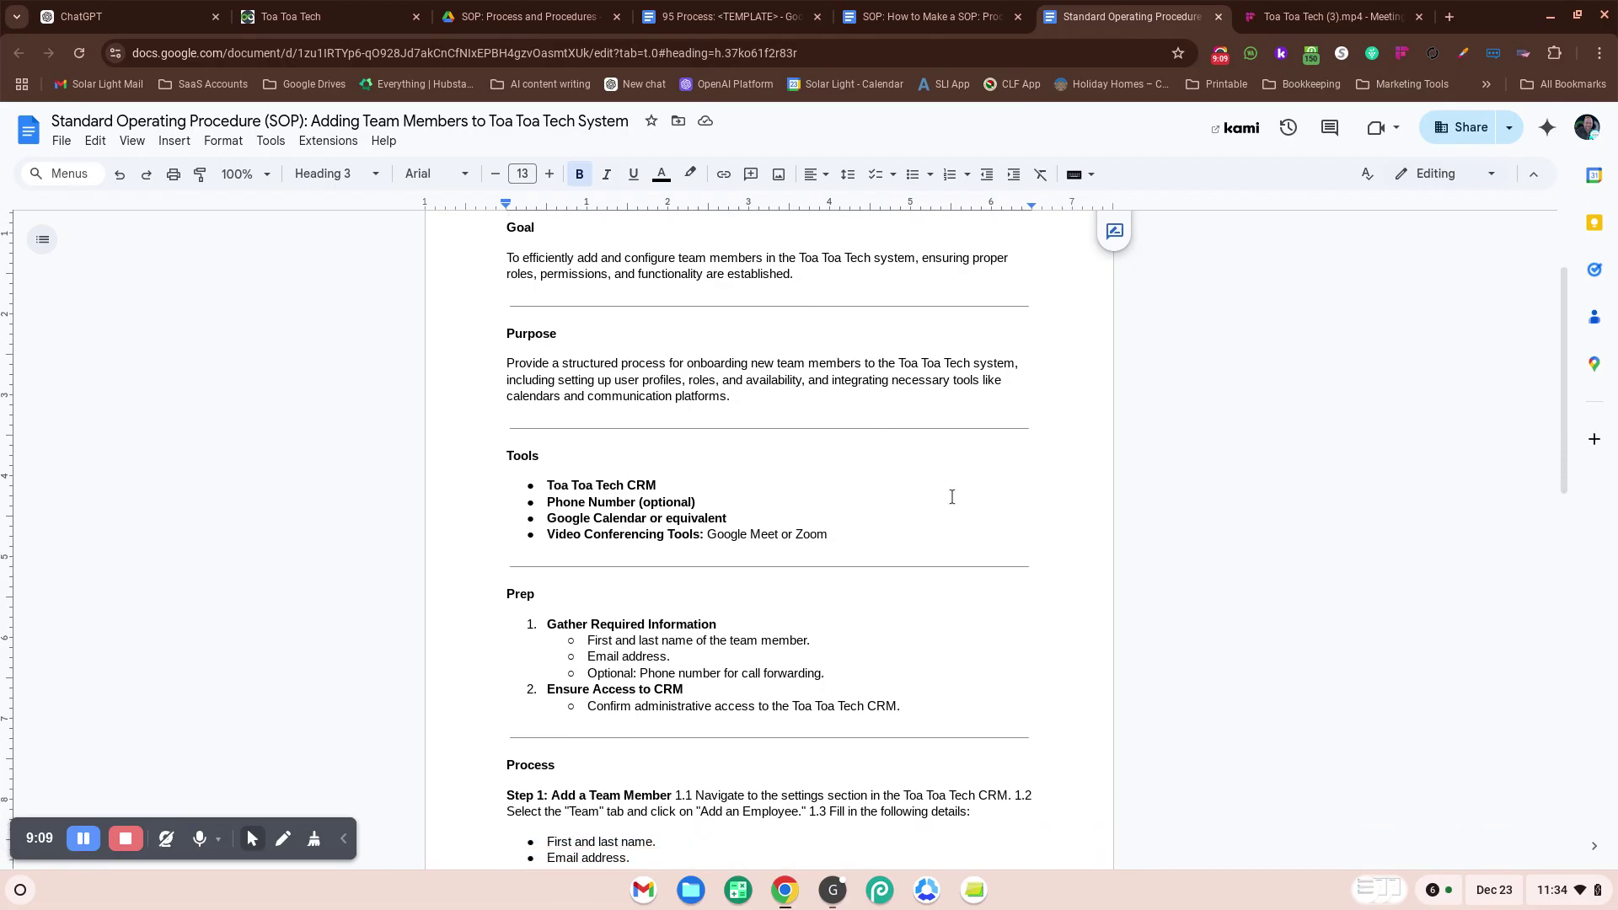
scroll(951, 497, "up", 3)
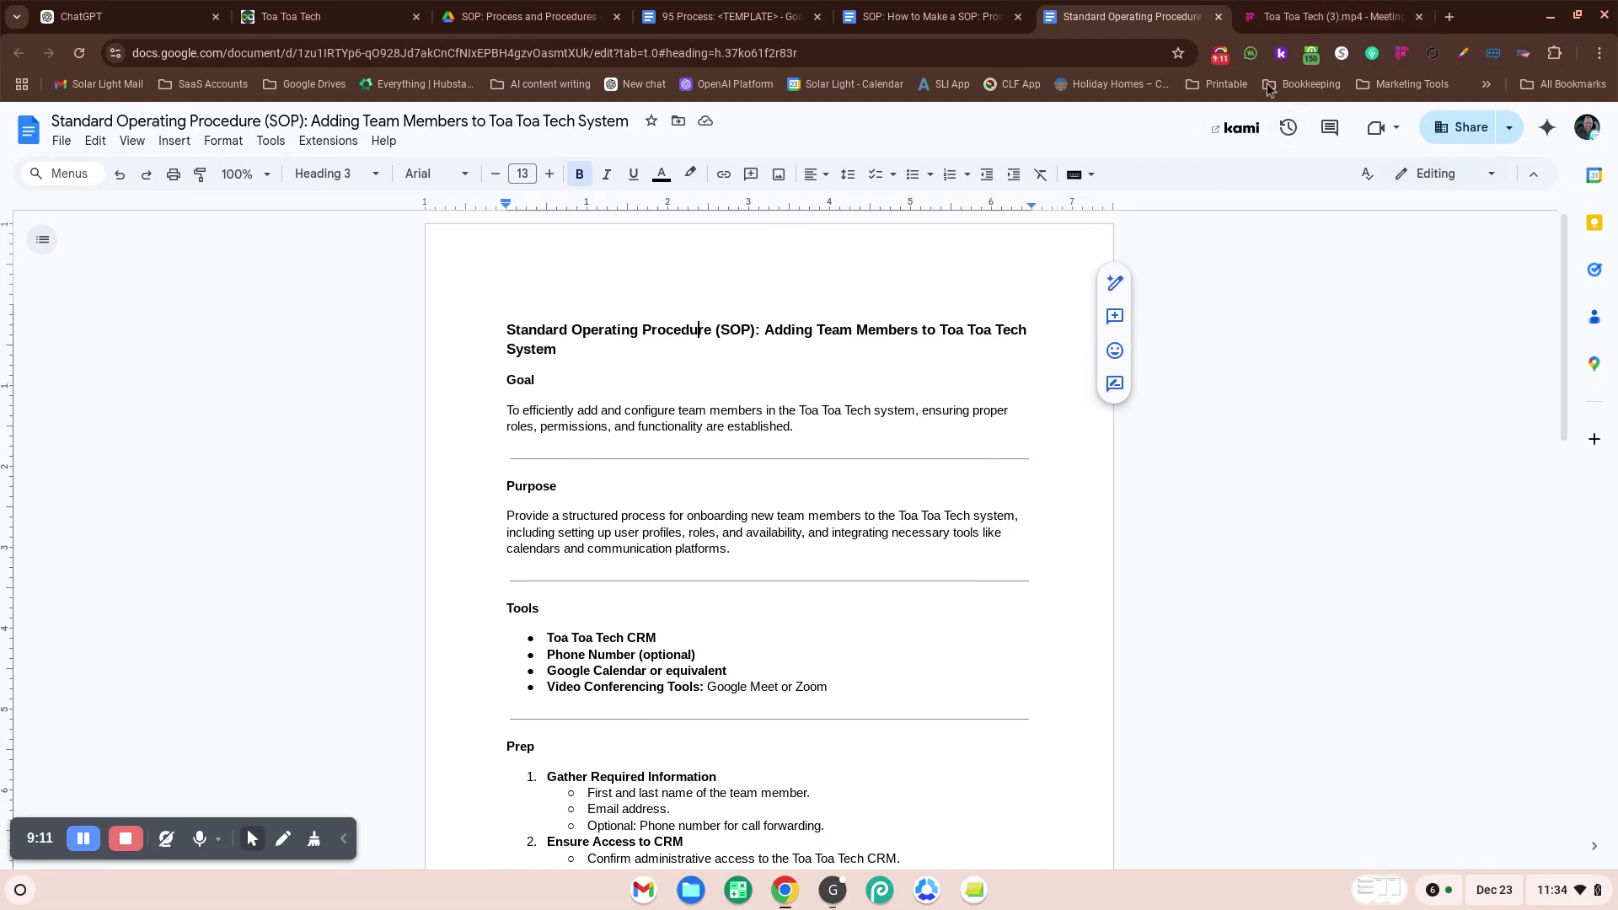
Step: Close the PDF download dialog on the Toa Toa Tech (3).mp4 page and select its web address
left_click(1311, 18)
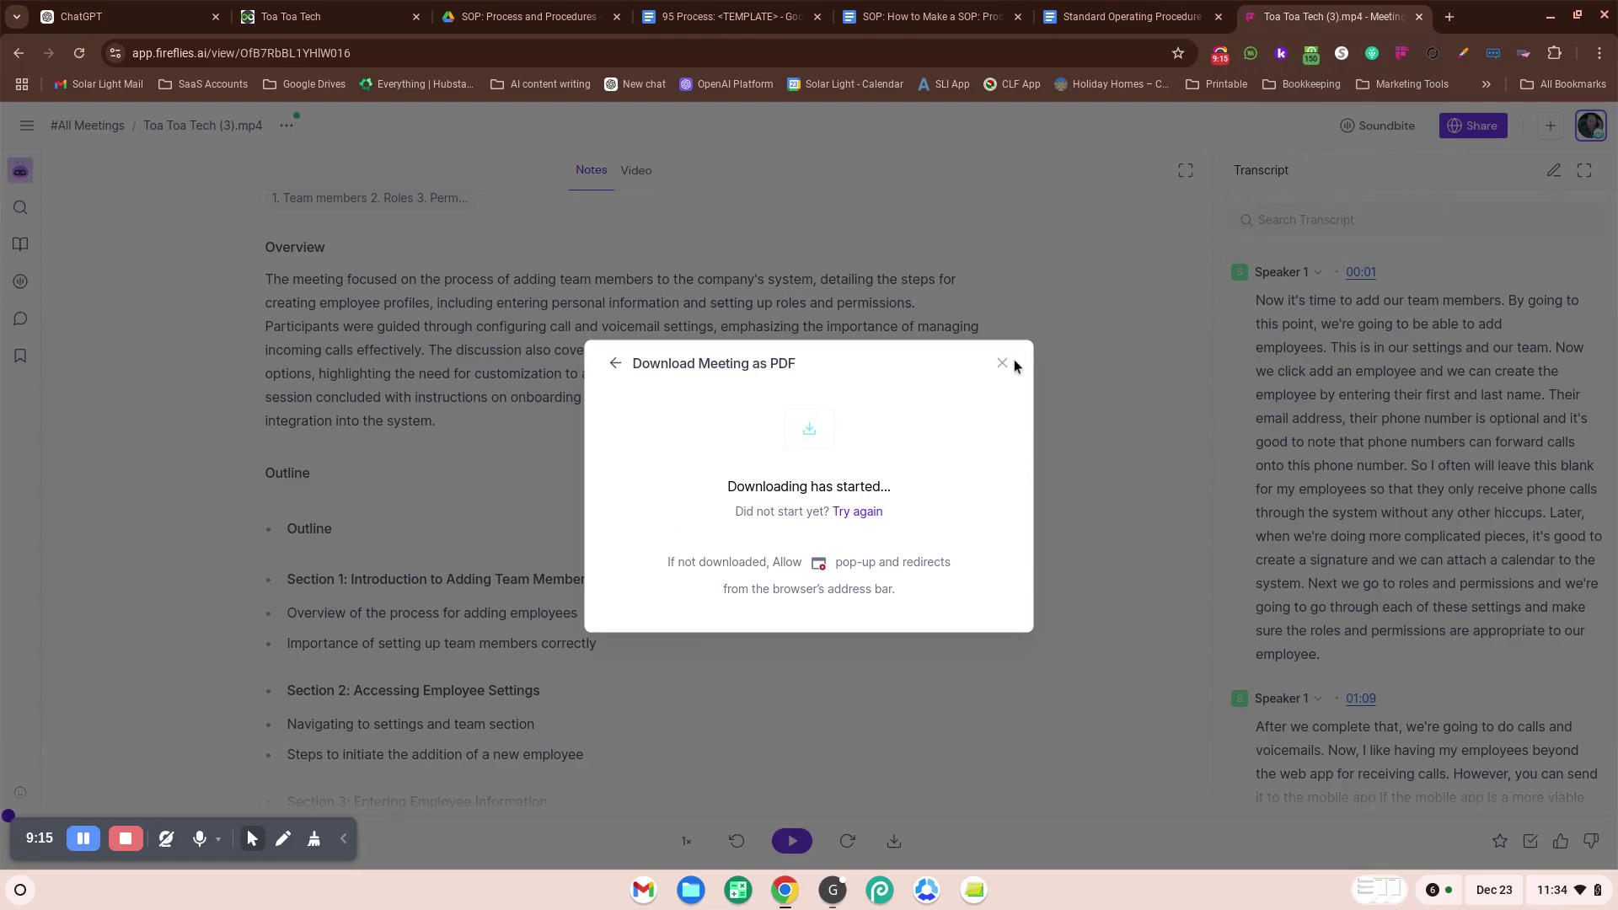
left_click(1001, 363)
scroll(426, 230, "up", 3)
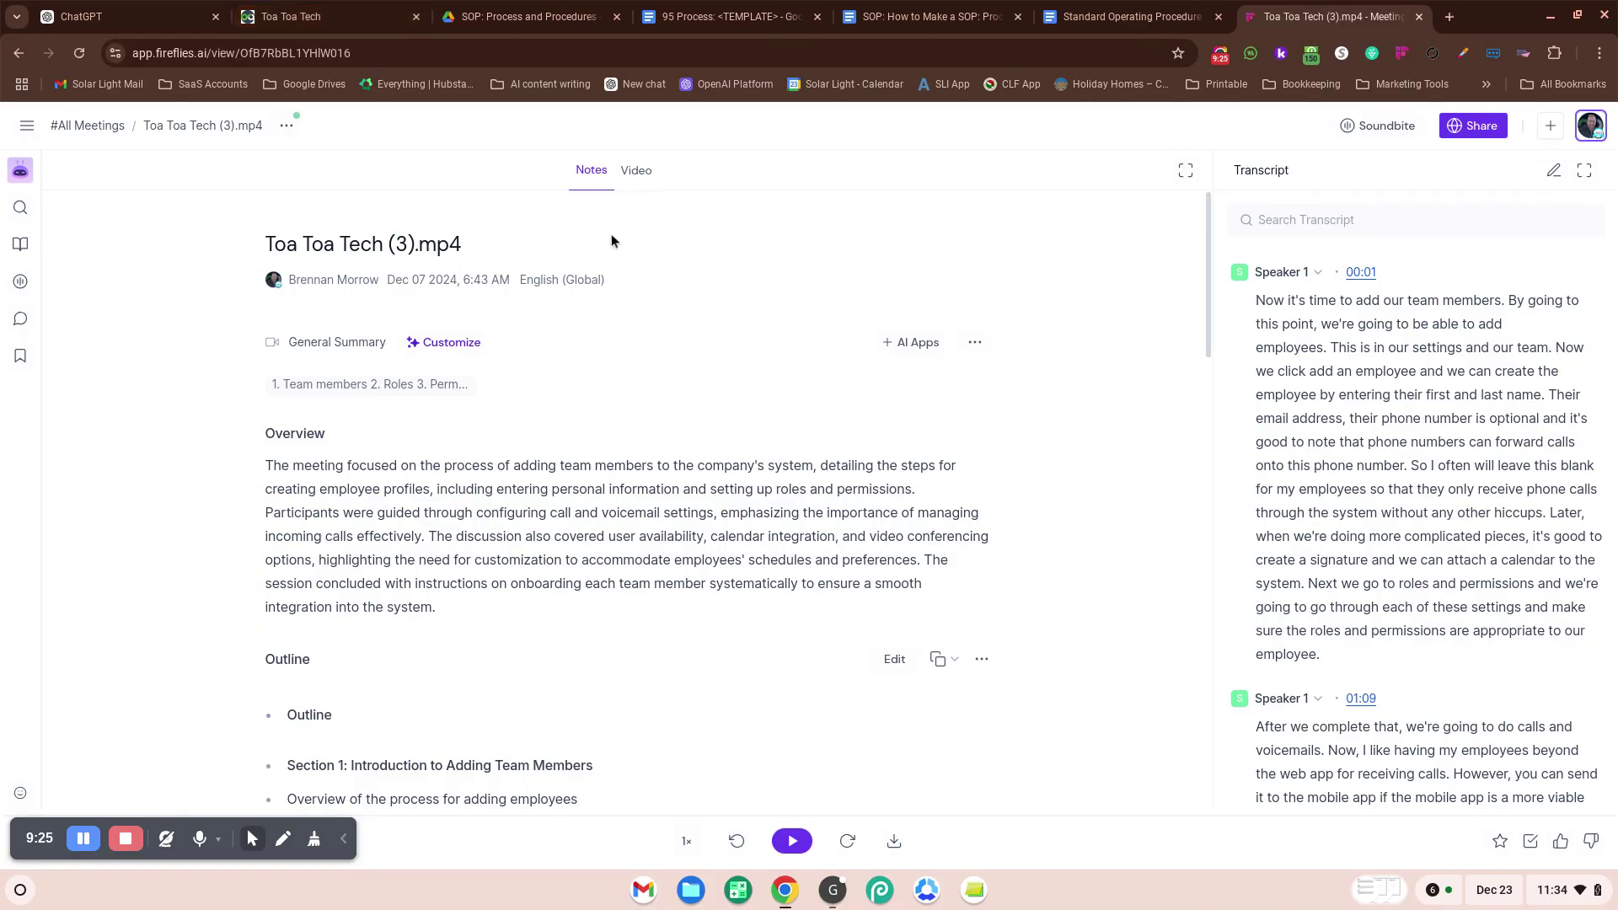
left_click(405, 53)
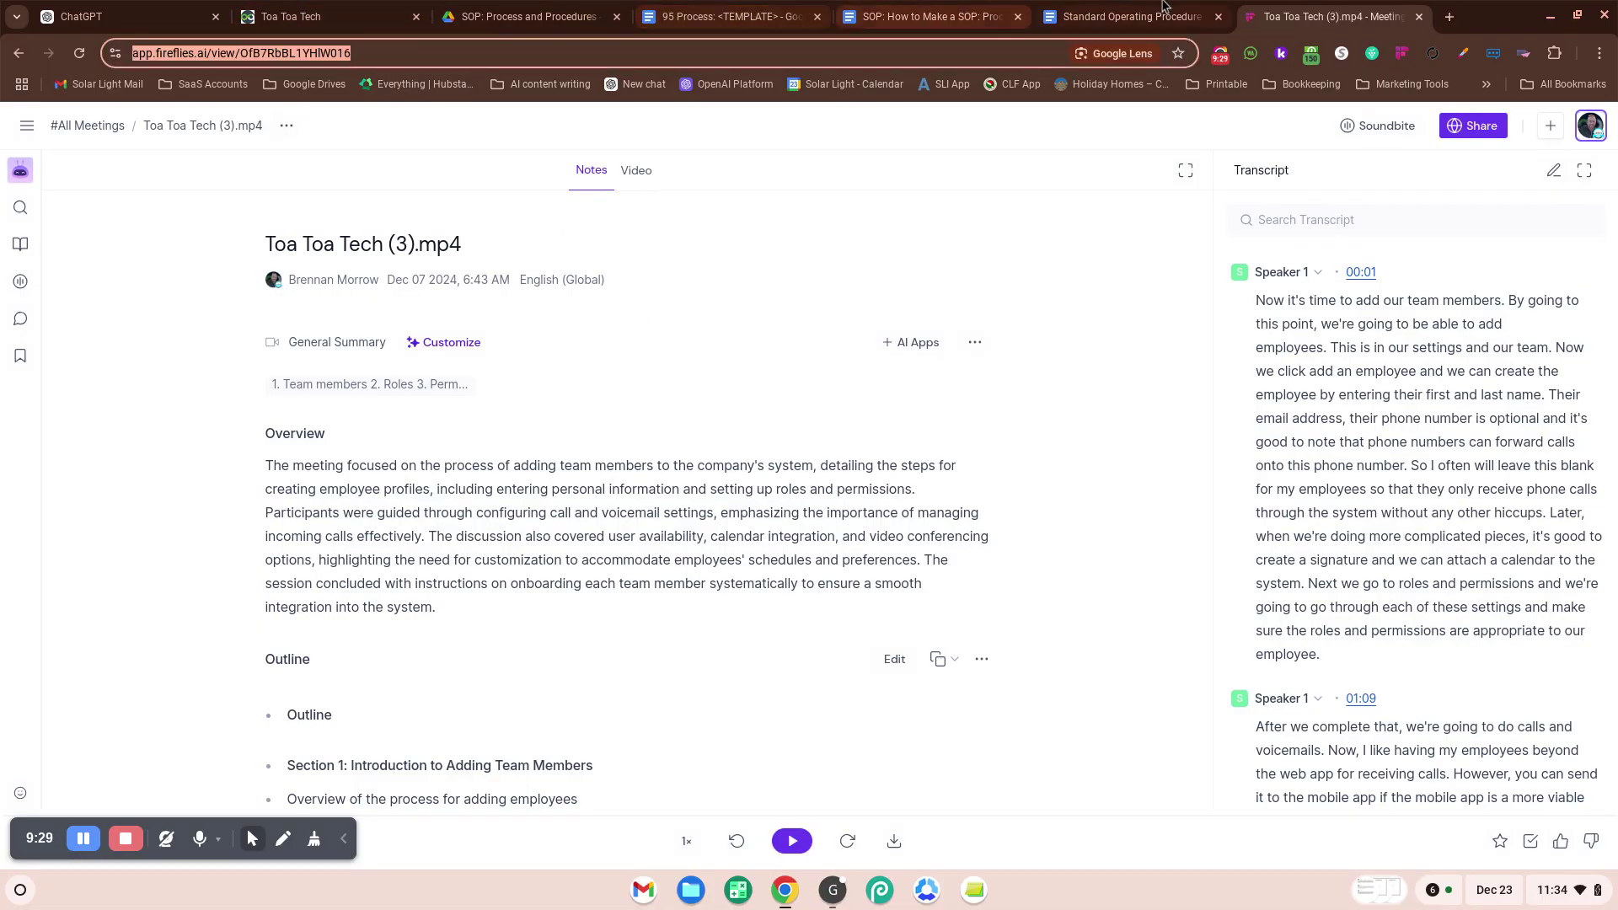
Step: Add a 'TUTORIAL' line under the Process heading and link it to the copied Fireflies recording URL
left_click(1116, 8)
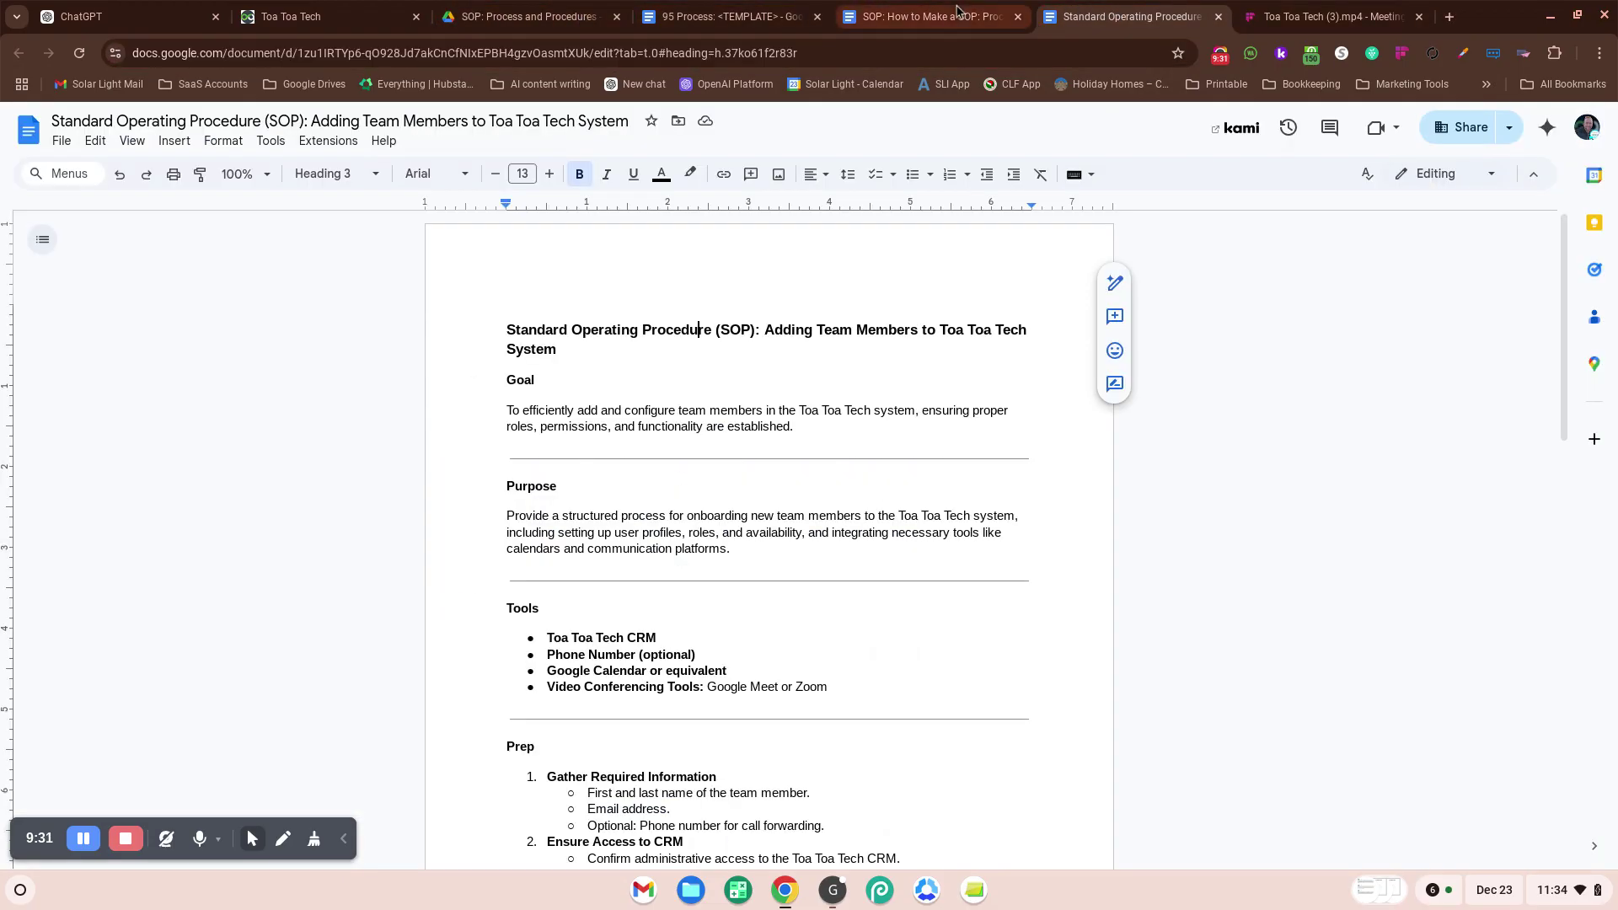
scroll(771, 463, "down", 3)
scroll(606, 532, "down", 2)
left_click(578, 581)
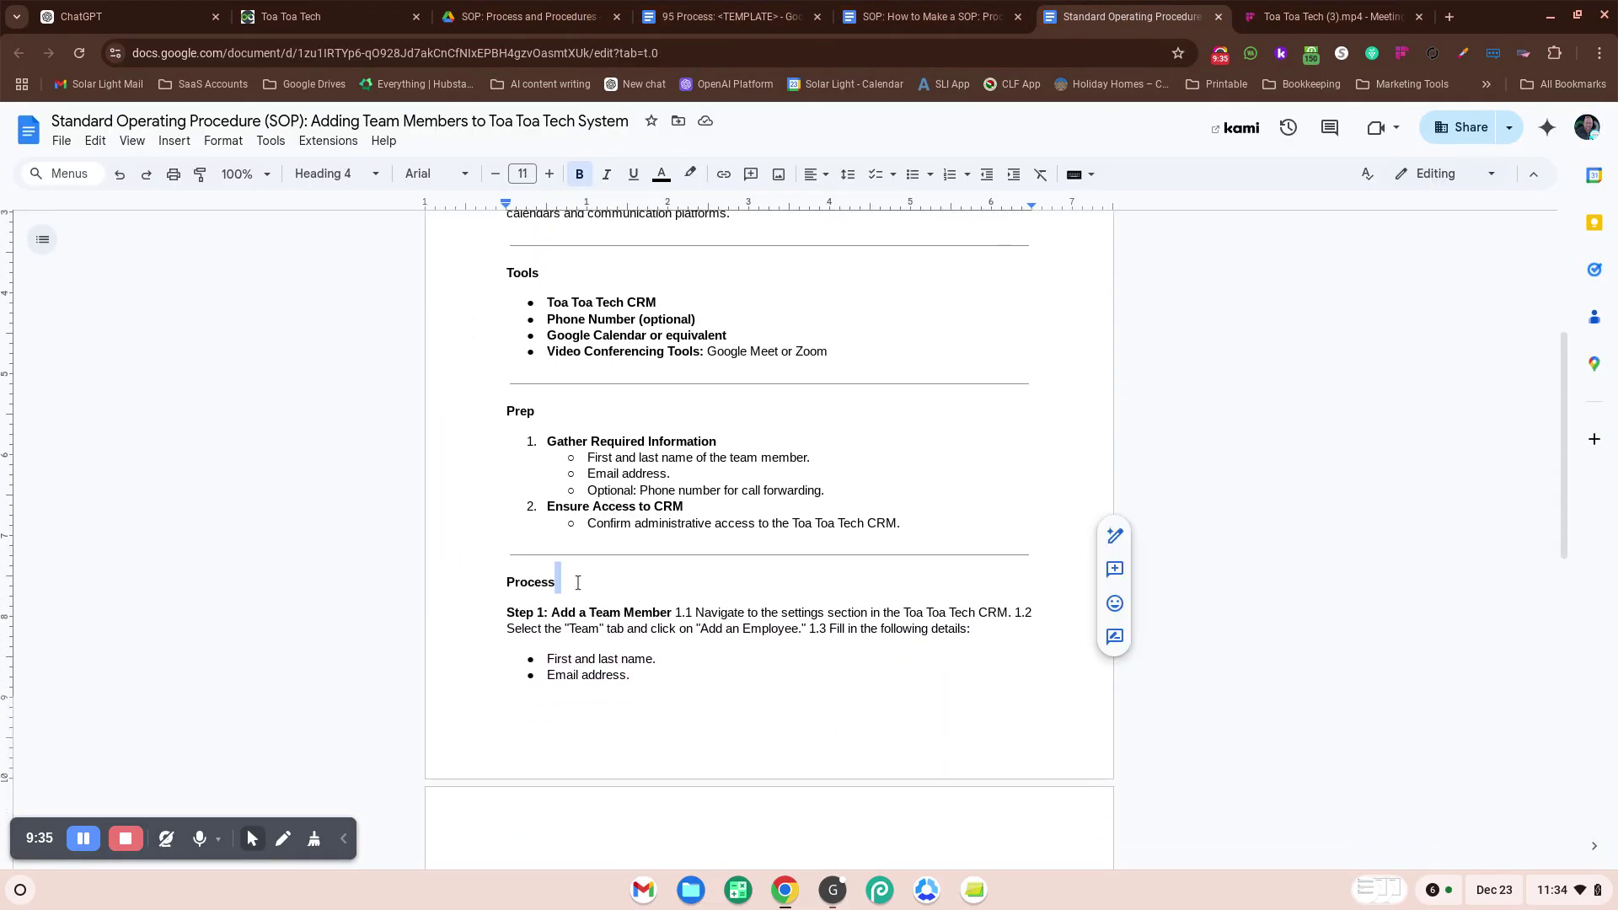
key("Return")
key("Return")
type("TUTORIAL")
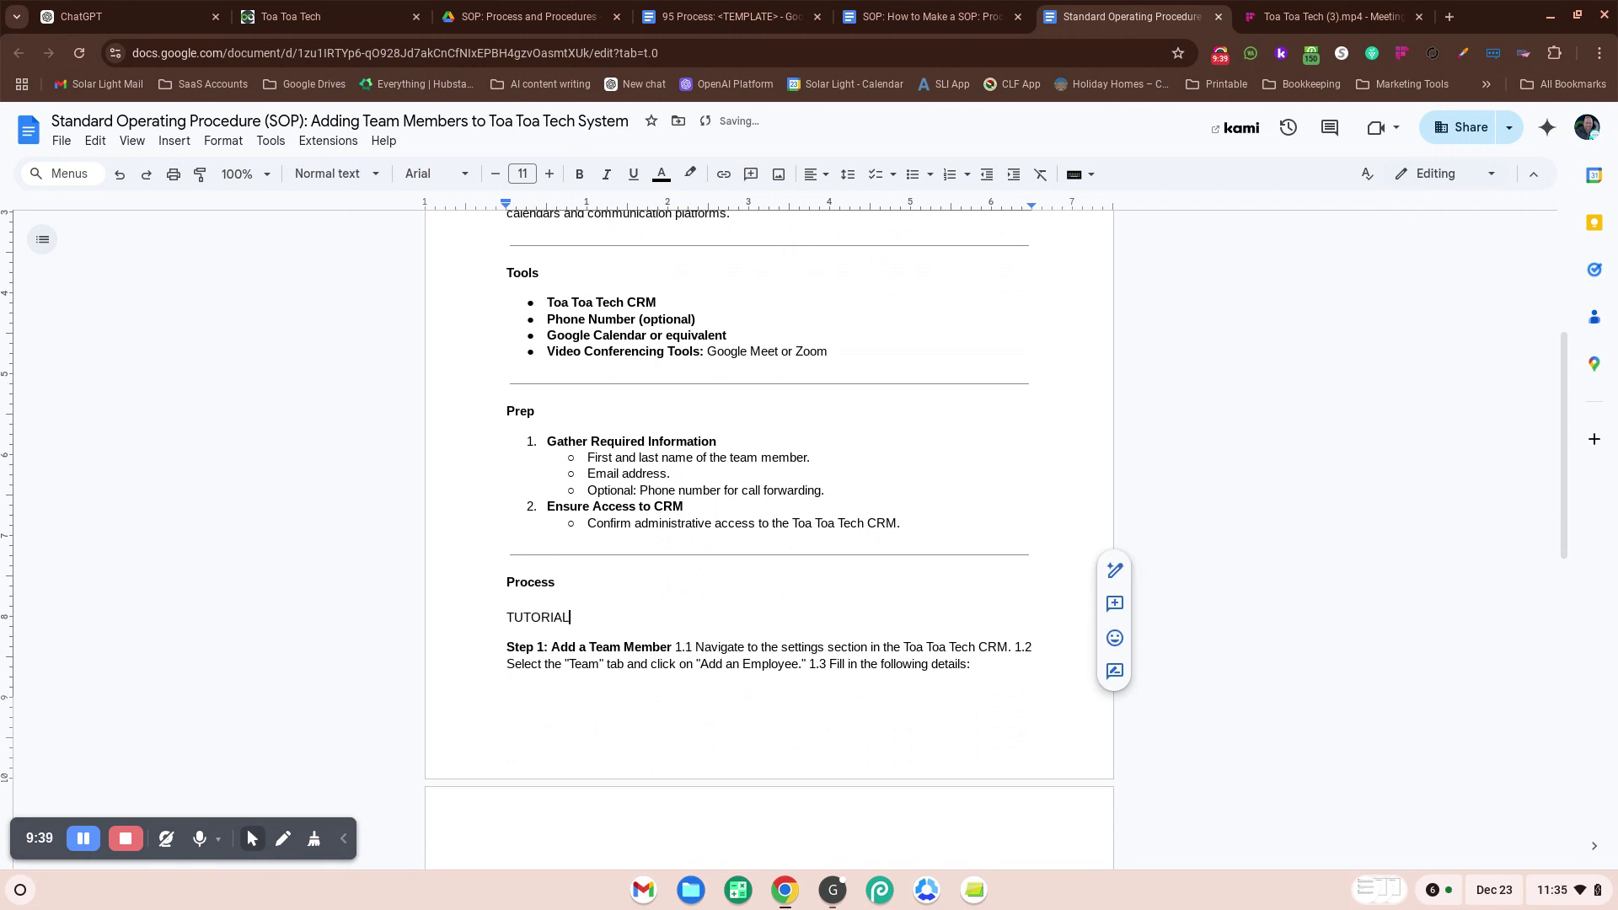
left_click_drag(565, 615, 444, 614)
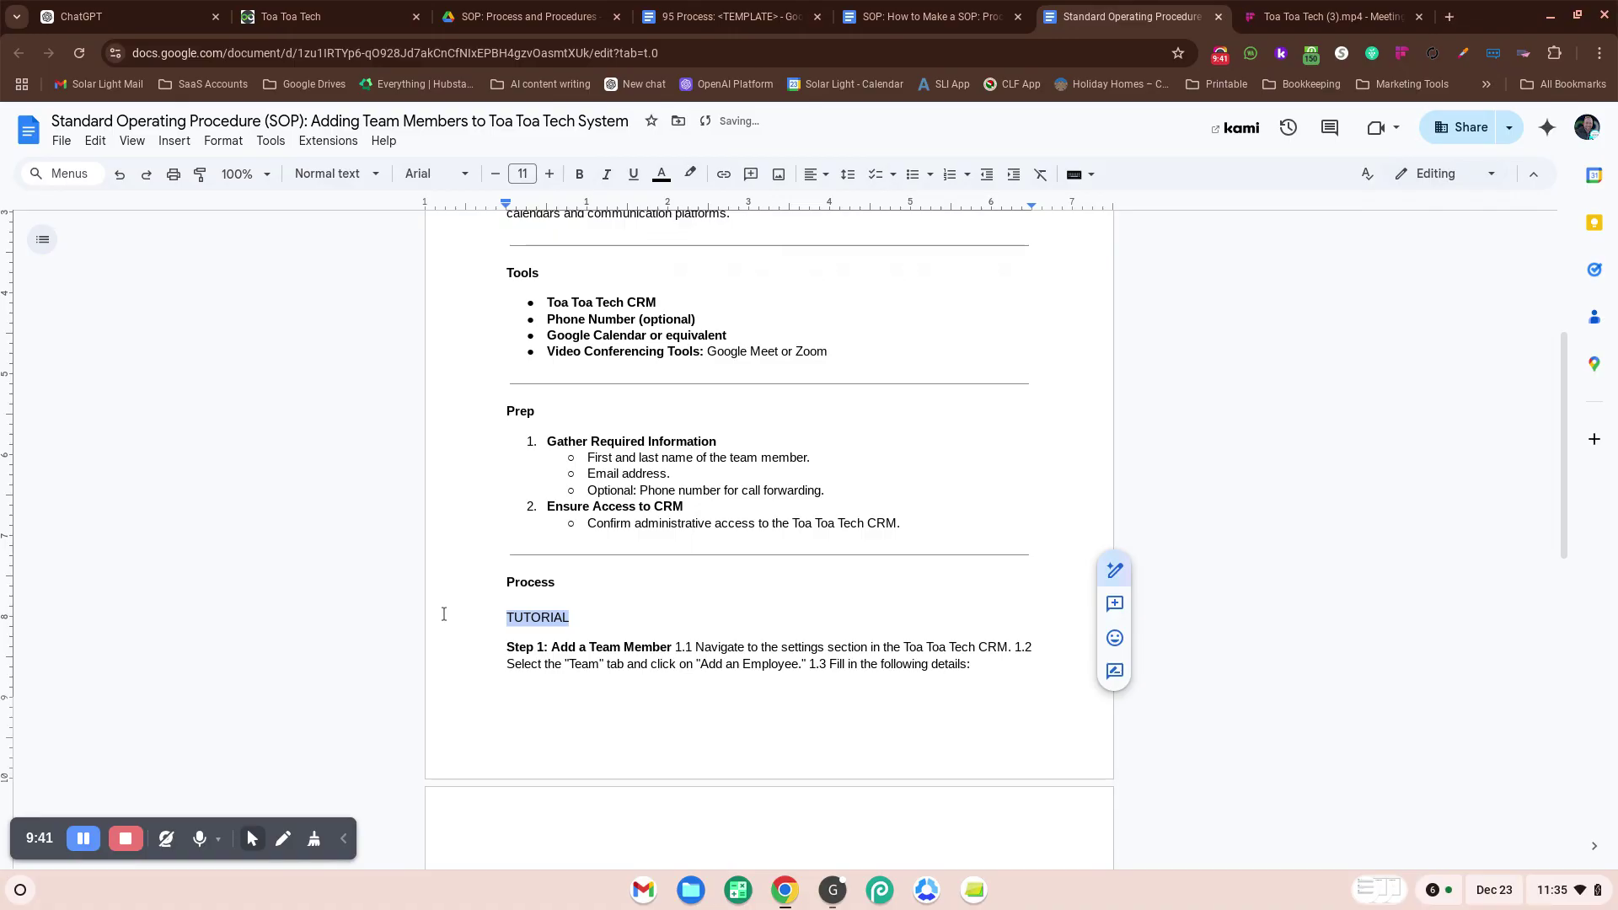
key("ctrl+k")
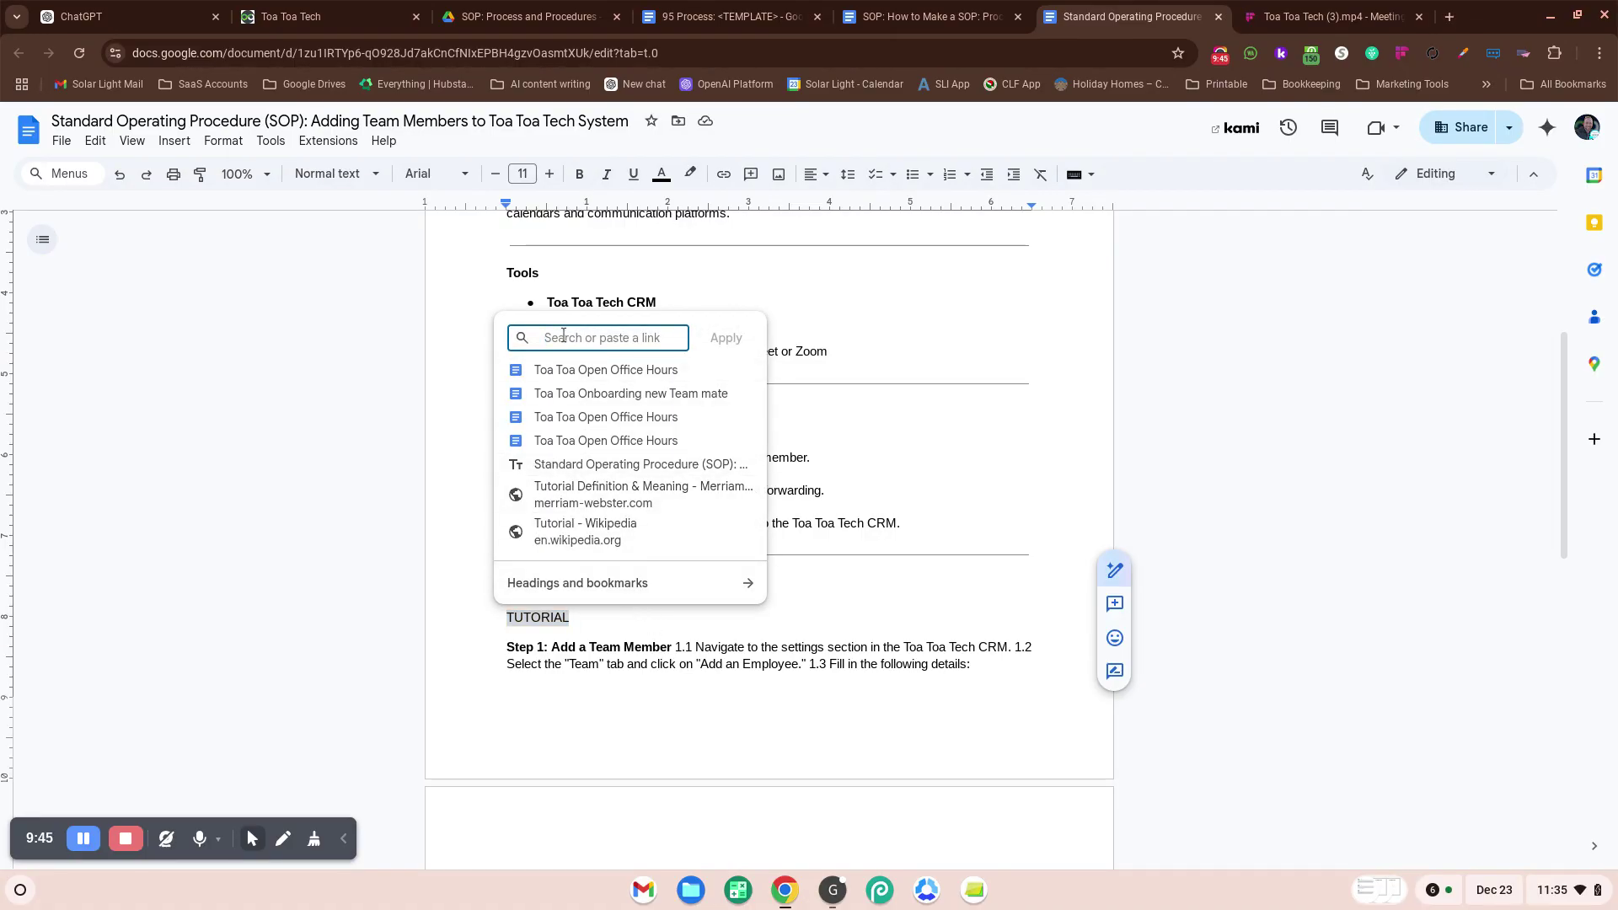
key("ctrl+v")
left_click(726, 338)
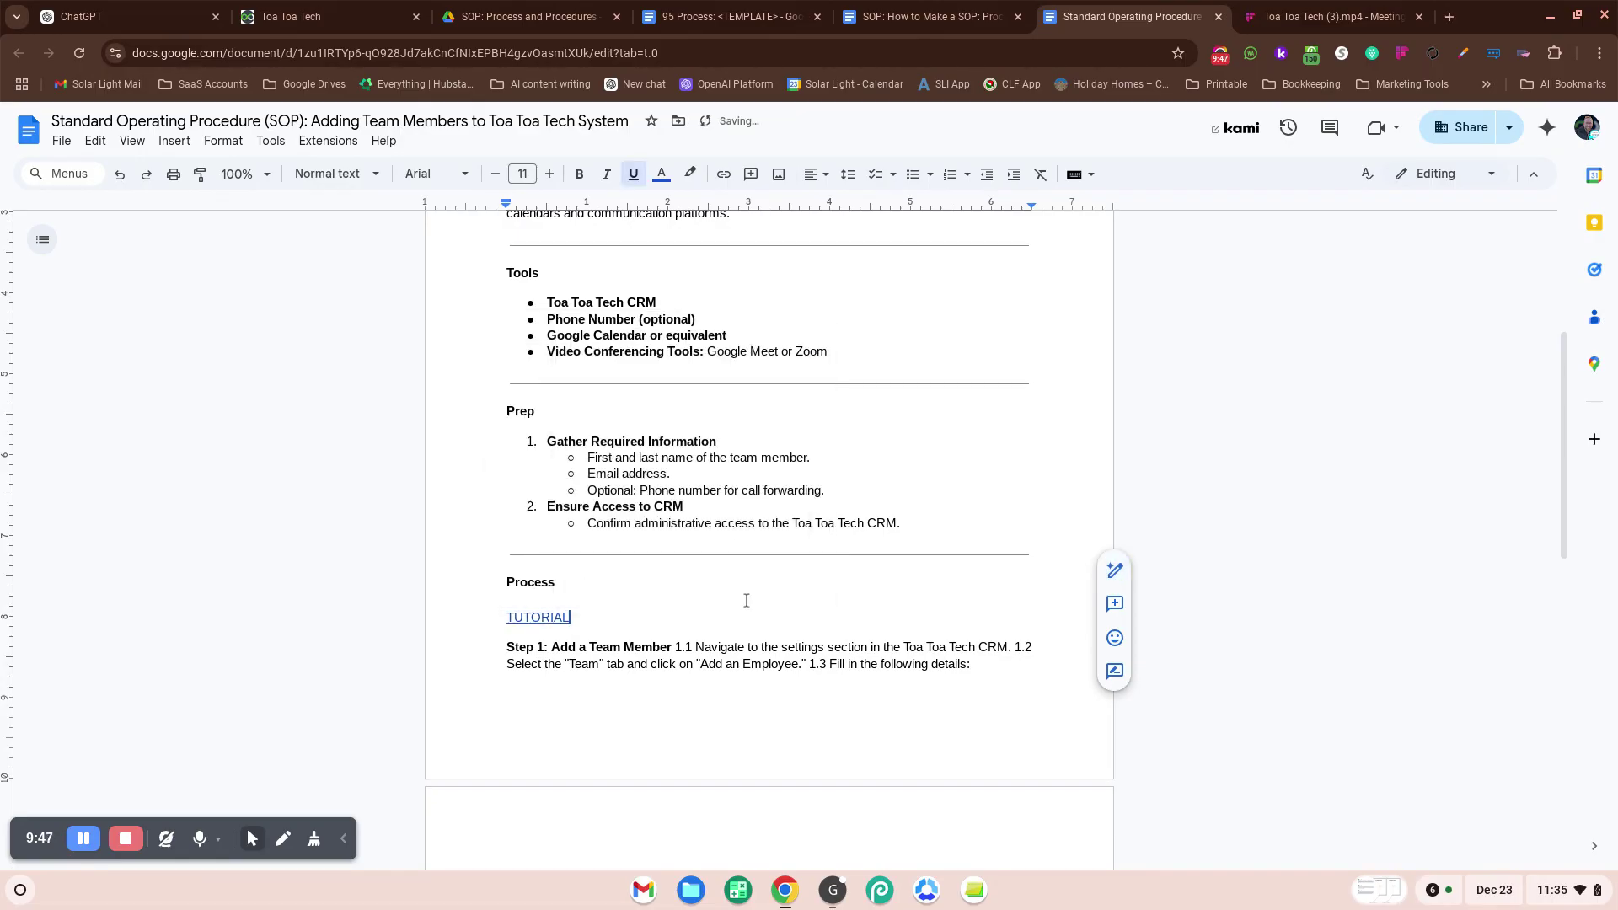
scroll(557, 625, "down", 1)
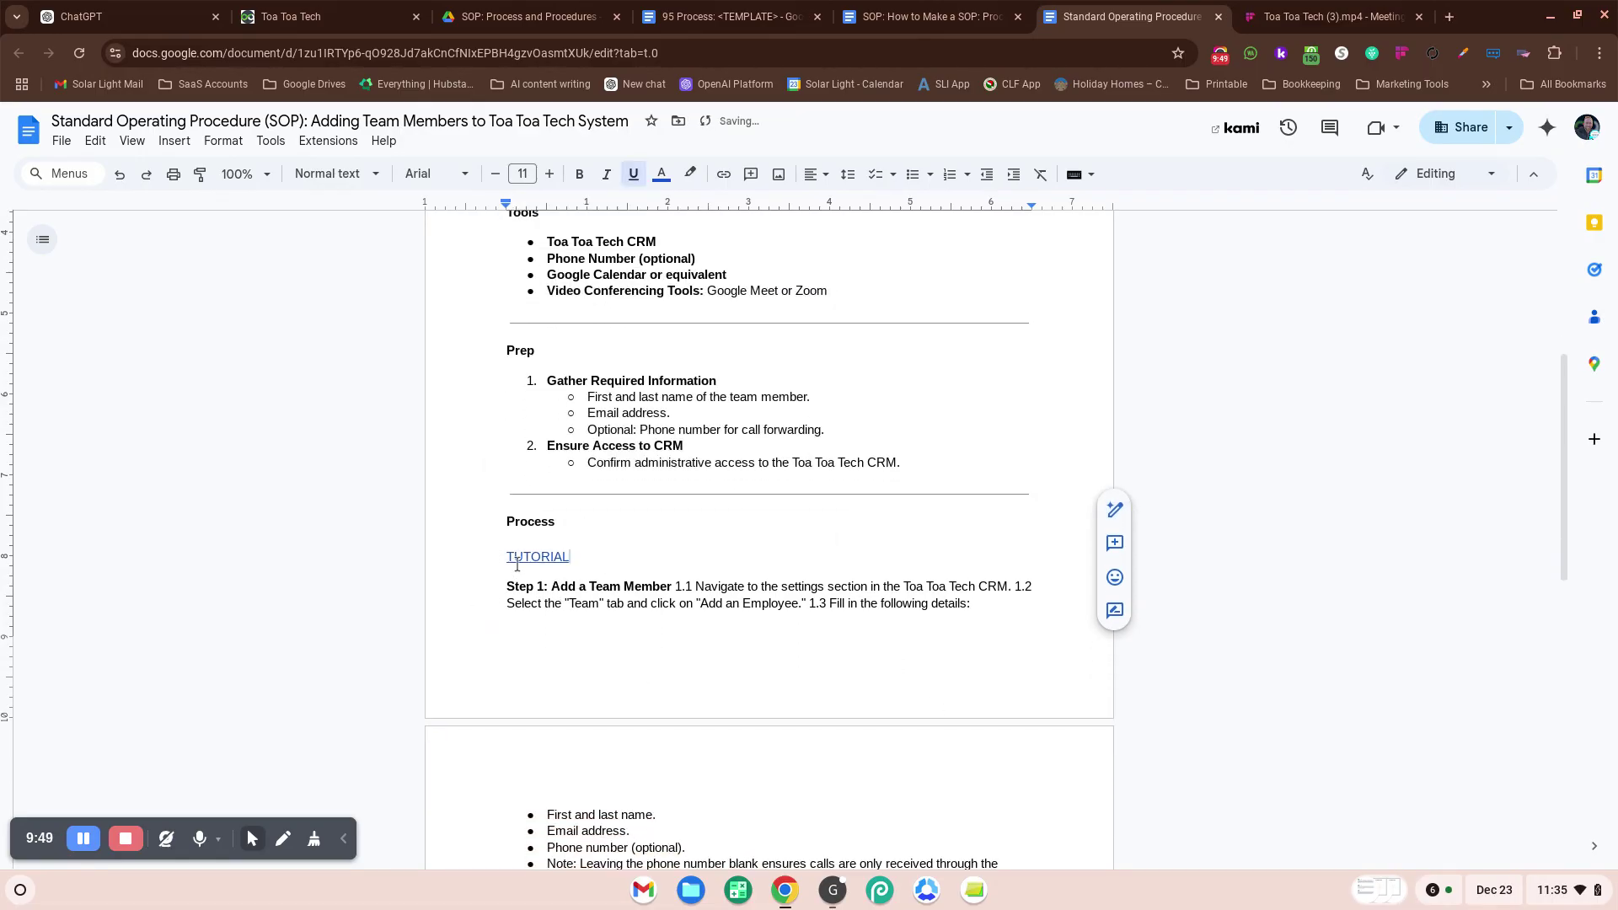
scroll(560, 580, "down", 8)
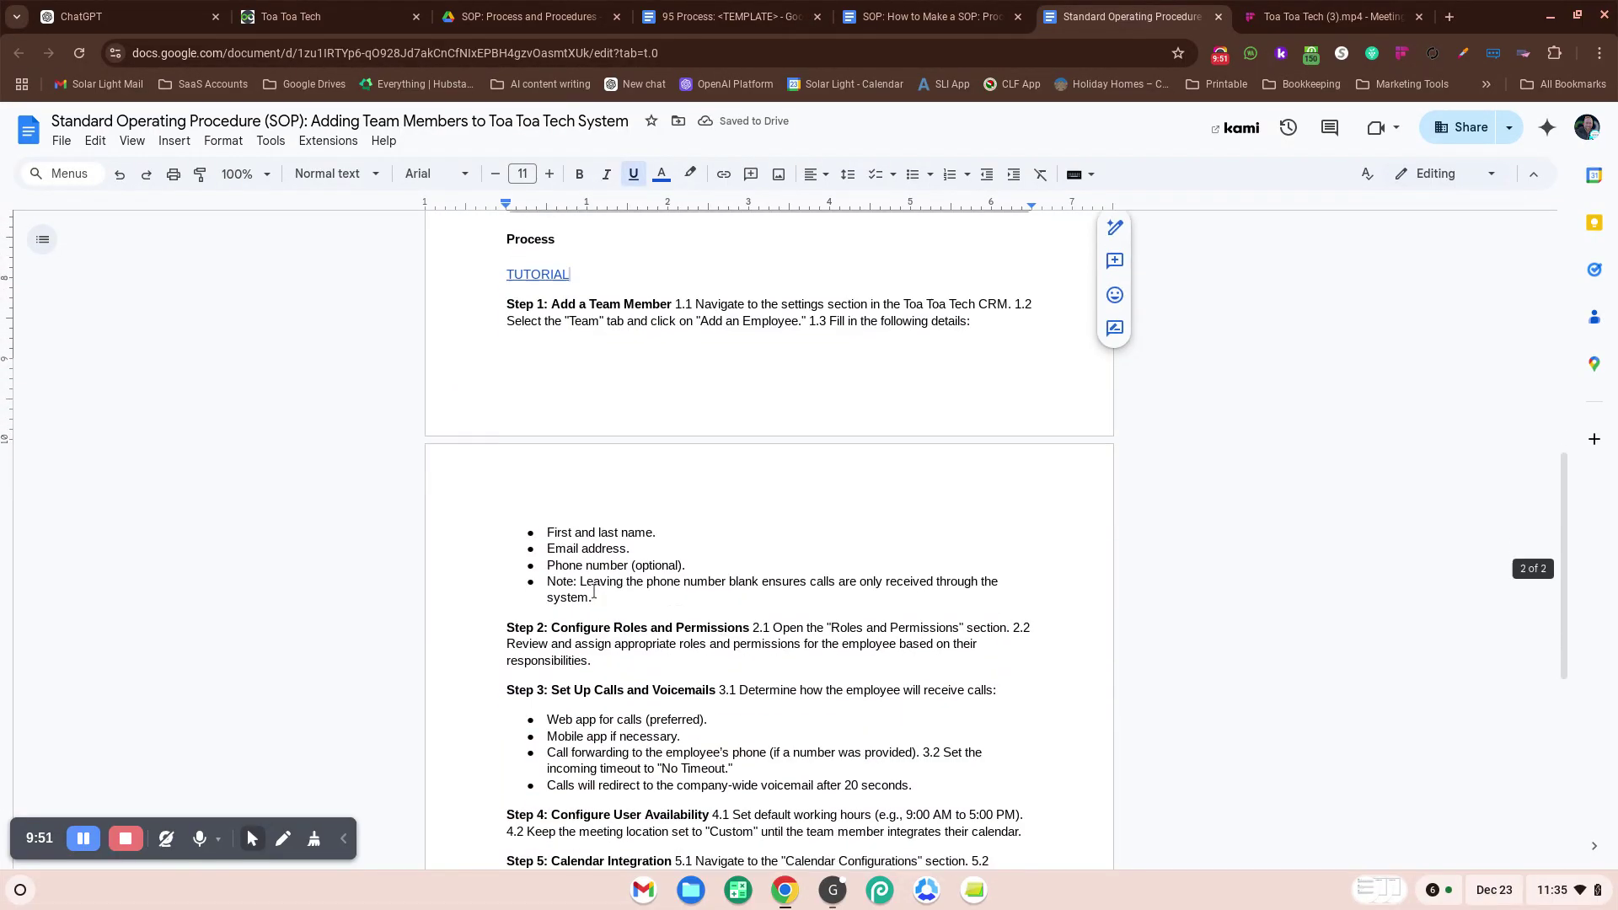
scroll(615, 587, "down", 3)
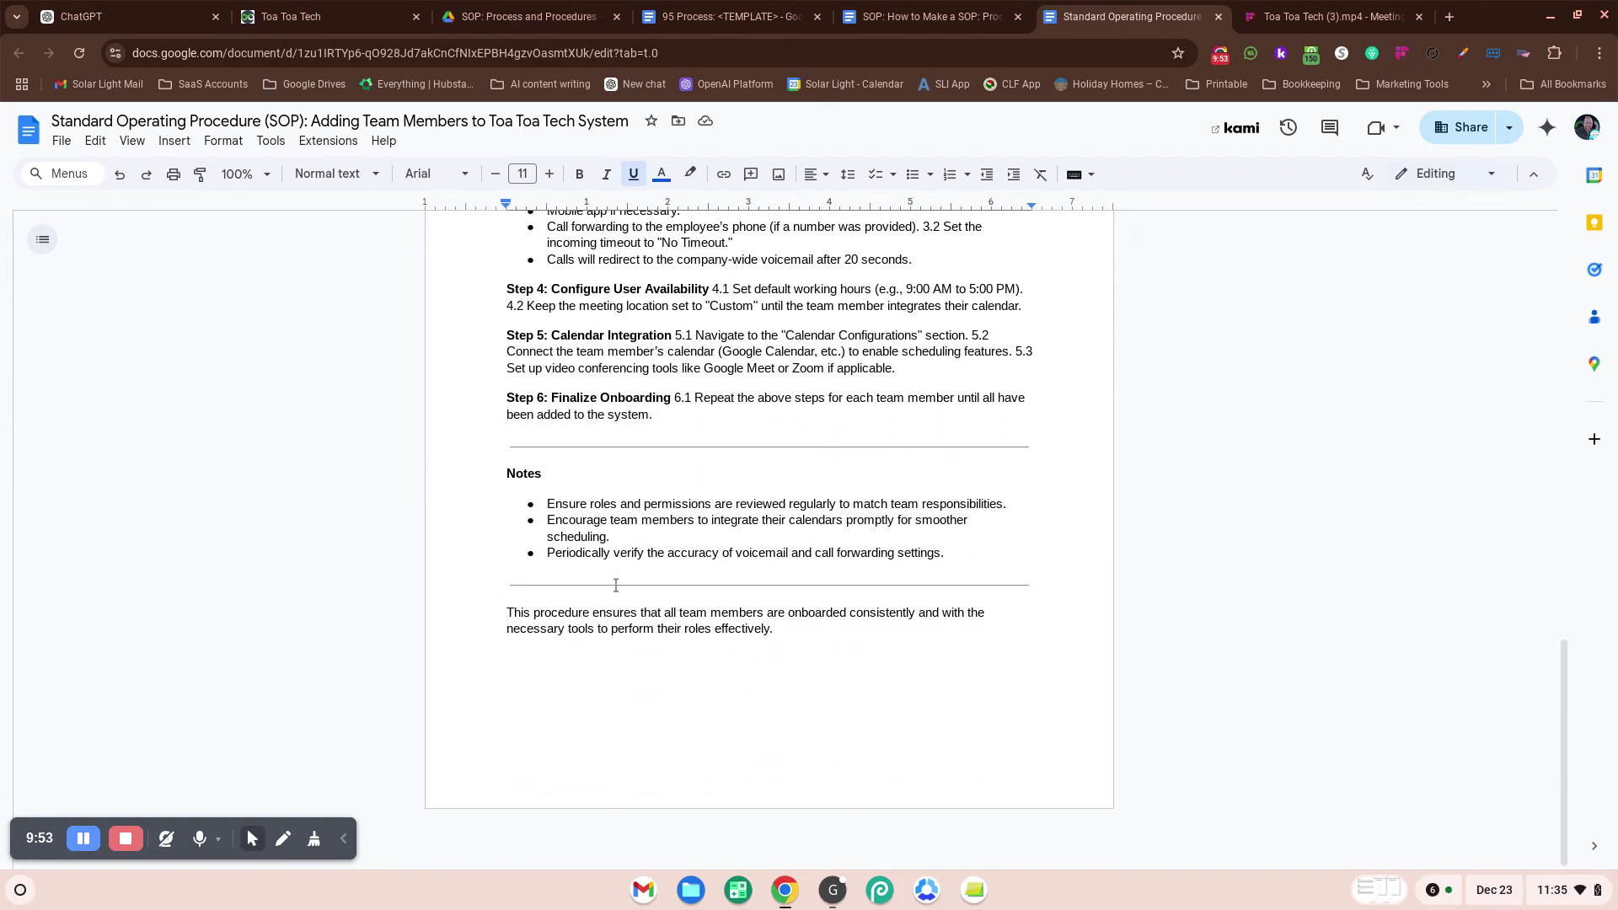
scroll(615, 587, "up", 8)
scroll(615, 585, "up", 6)
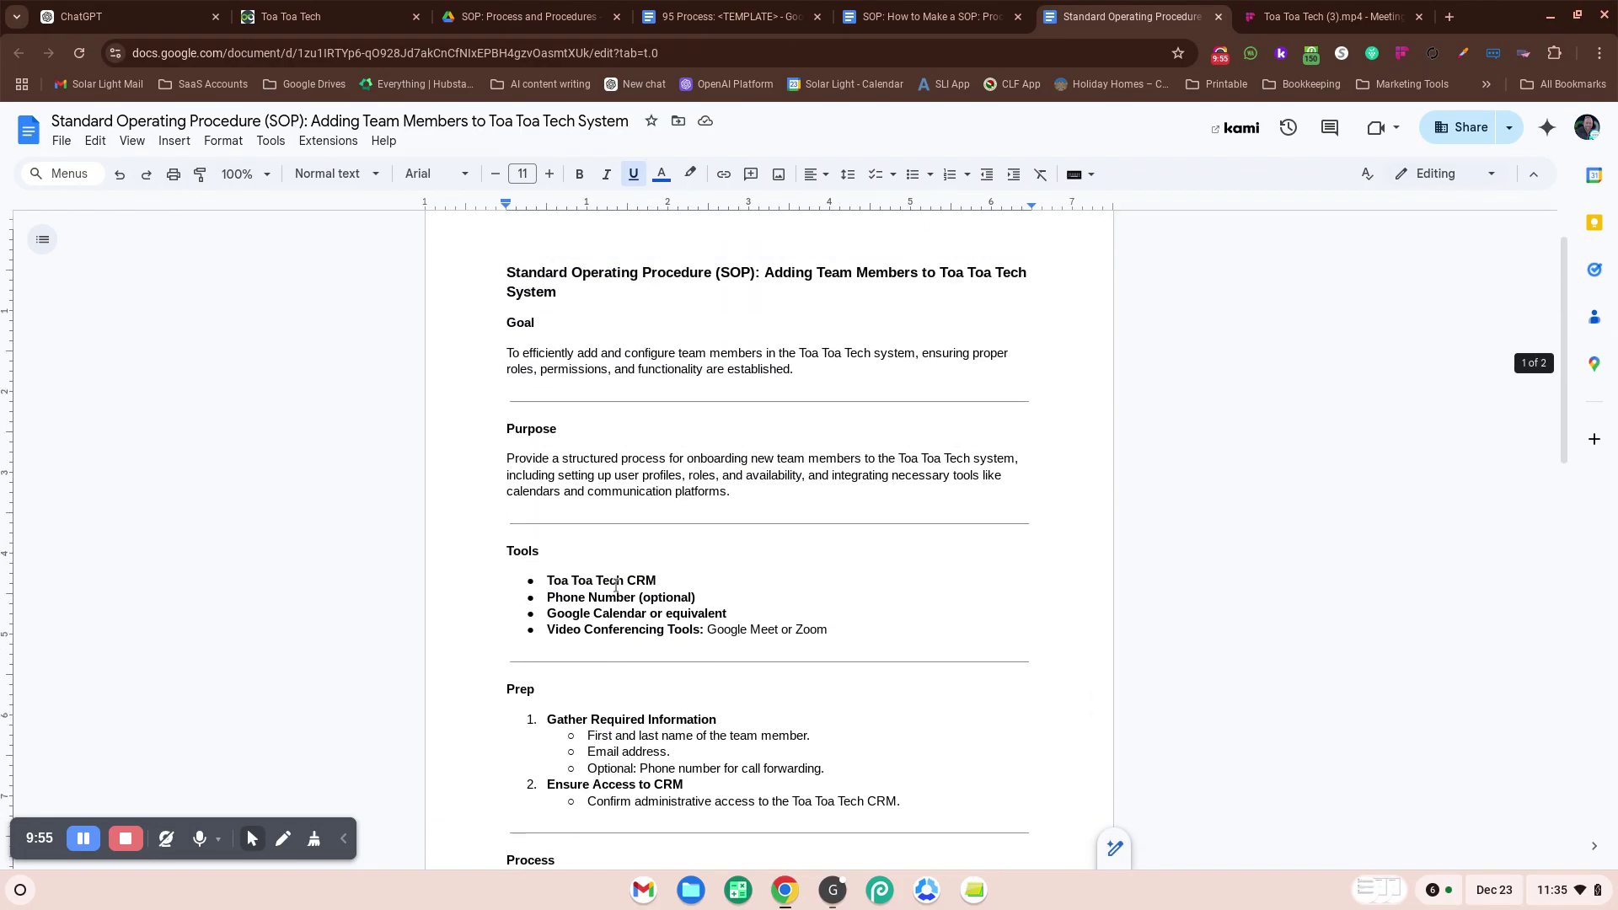
scroll(657, 539, "down", 1)
scroll(657, 539, "up", 1)
scroll(1462, 739, "down", 1)
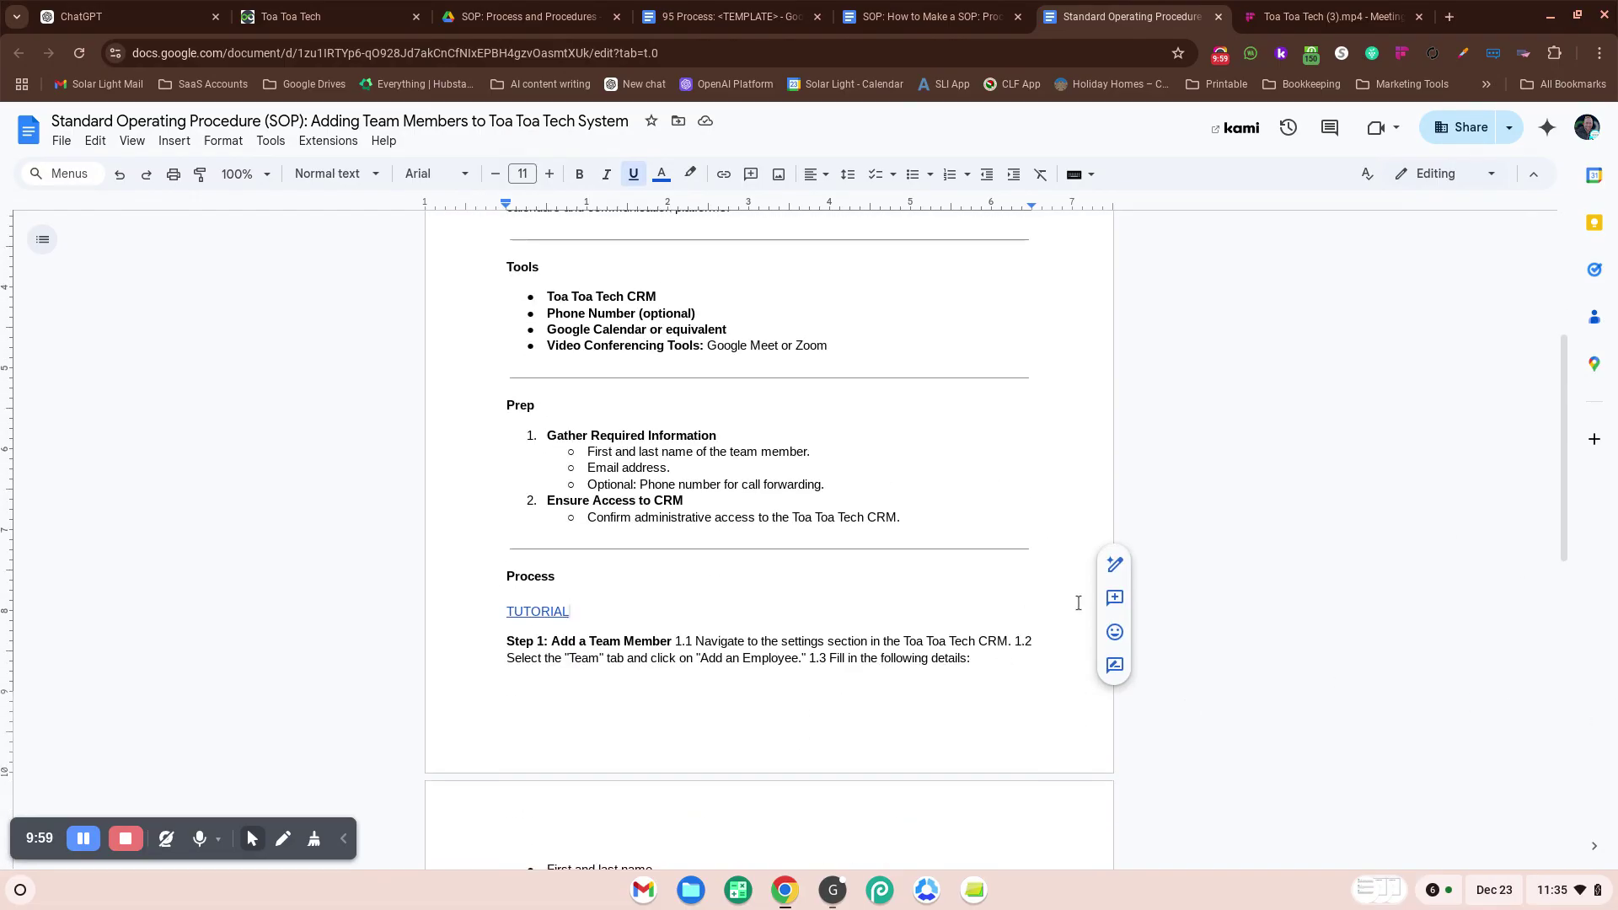
scroll(1077, 602, "up", 1)
left_click(1006, 544)
left_click(259, 52)
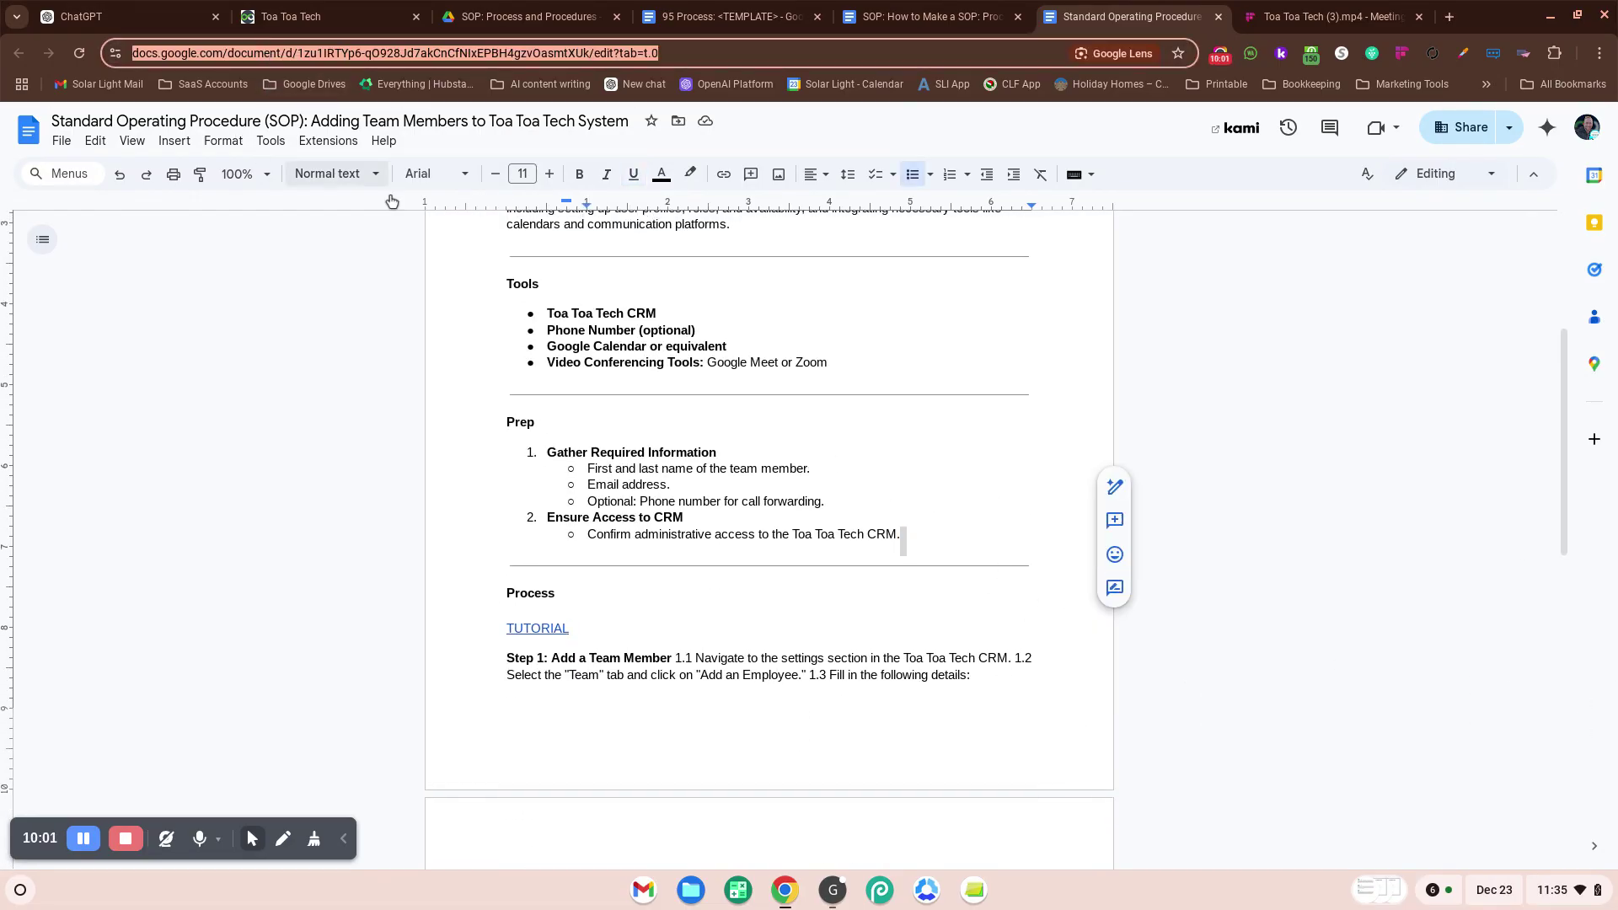
left_click(1055, 461)
scroll(1052, 462, "down", 2)
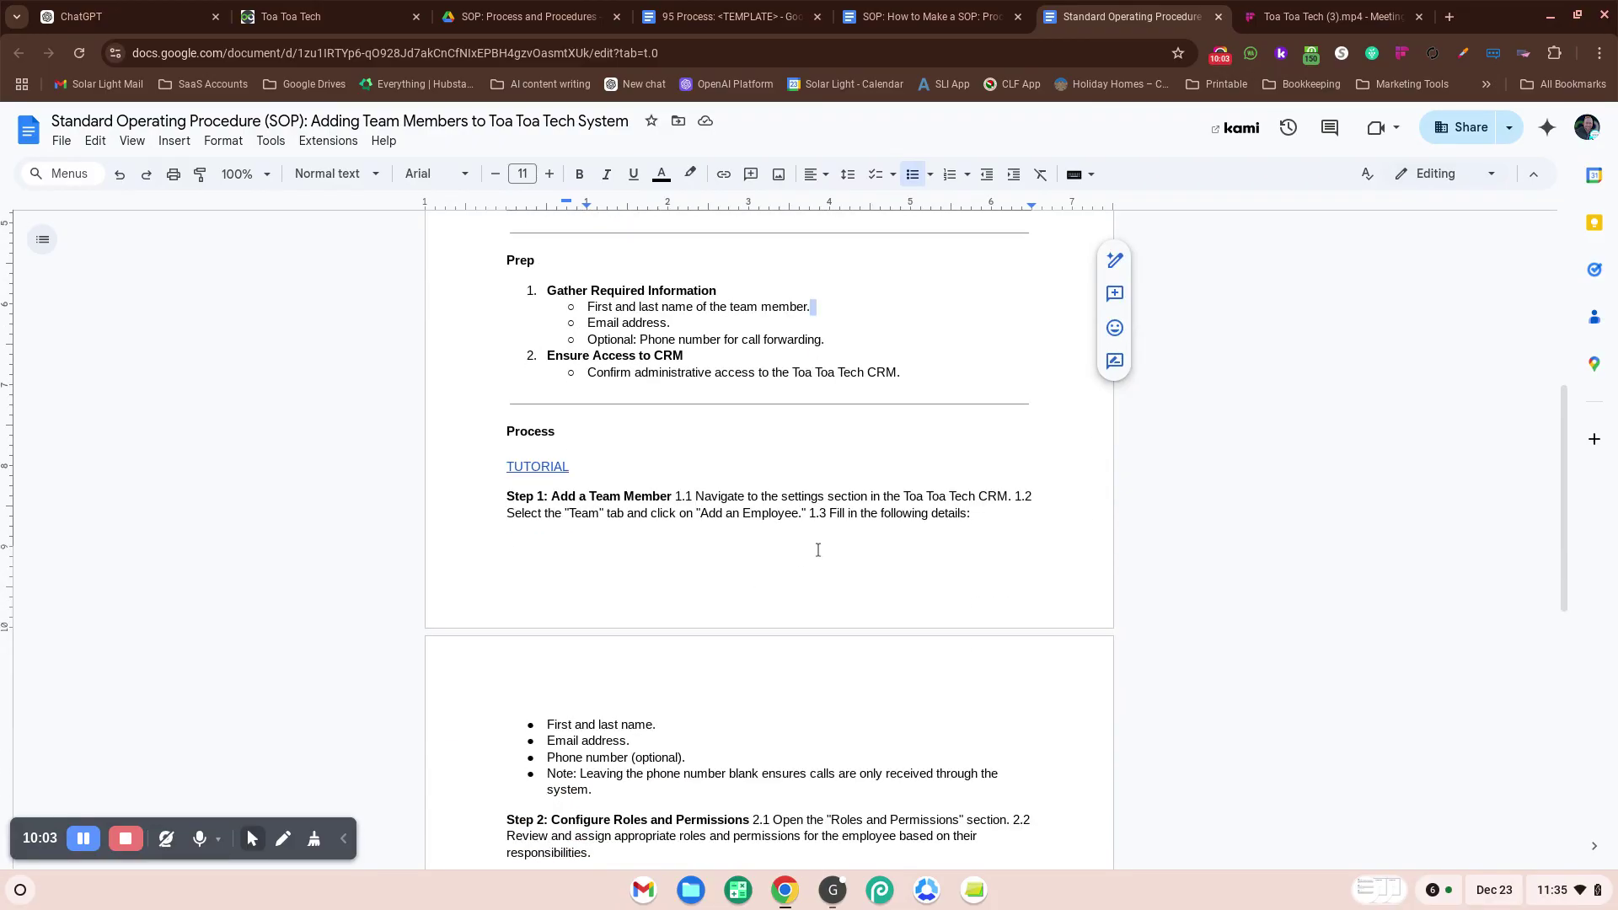
Step: Post the comment 'How do I do this' on the Step 1 paragraph, @-mentioning the teammate
left_click(657, 427)
left_click_drag(985, 528, 463, 503)
left_click(1114, 499)
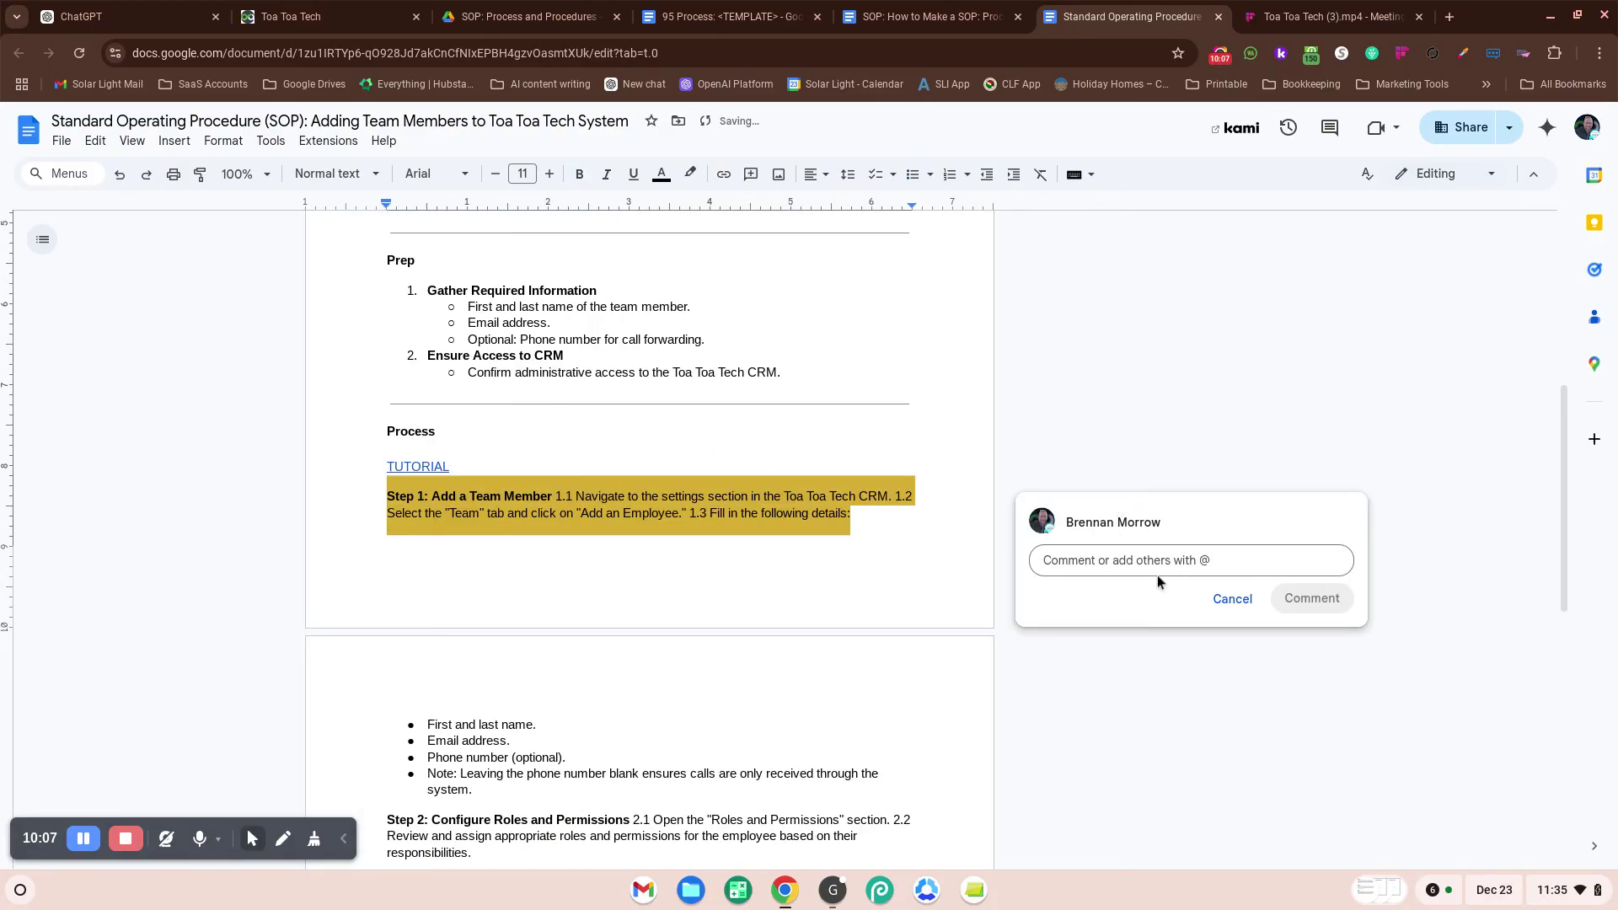
type("How do ")
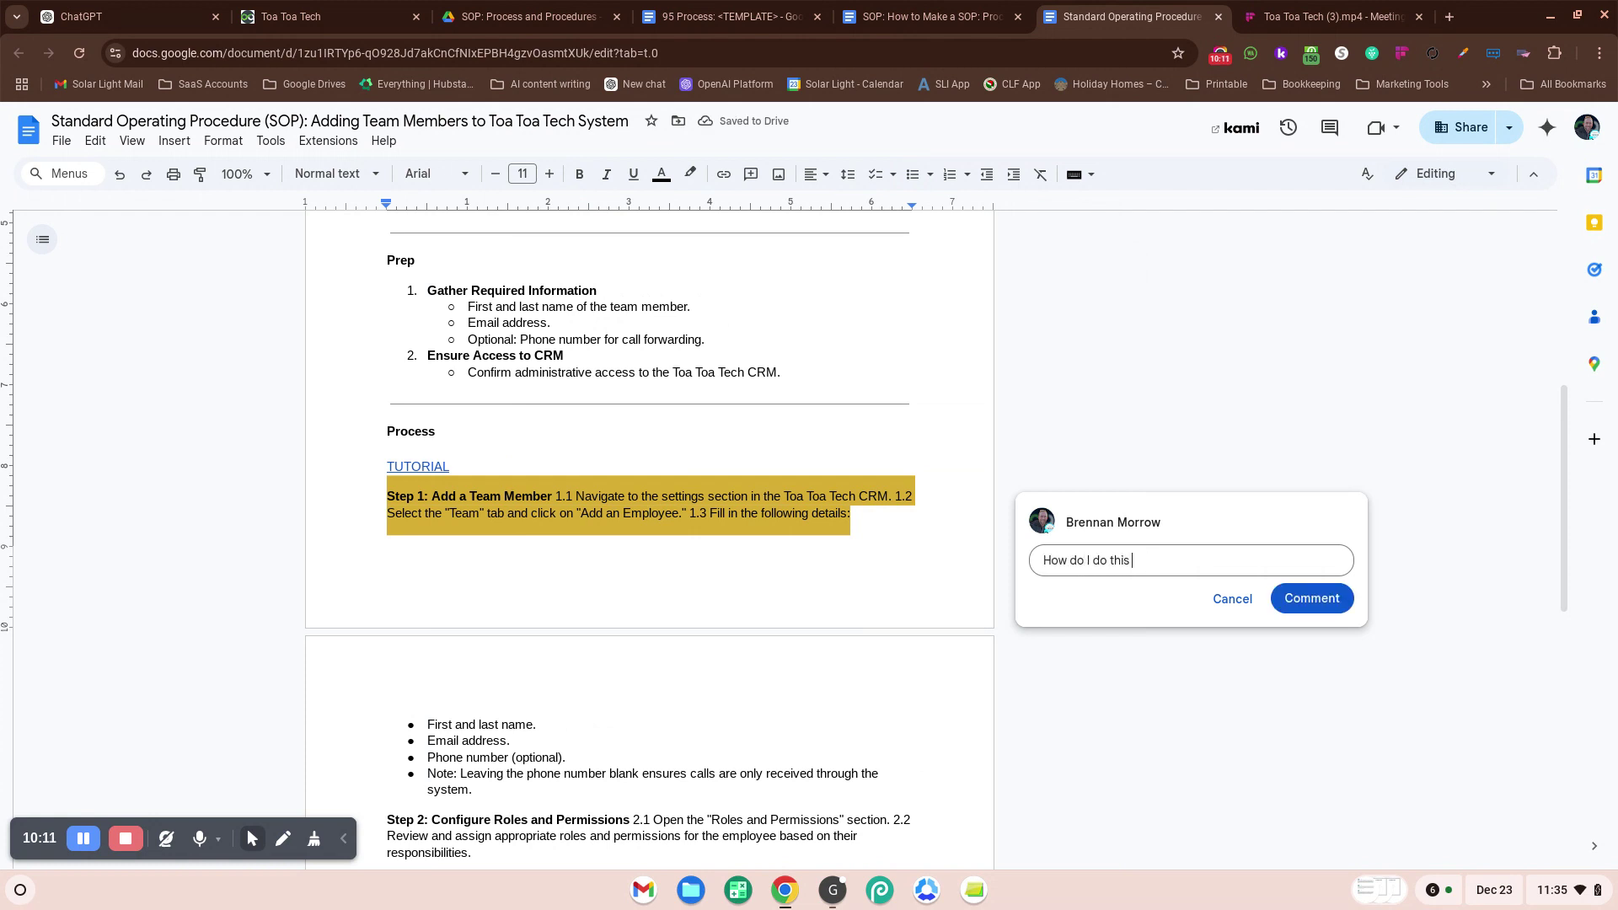
type("I do this @brennan")
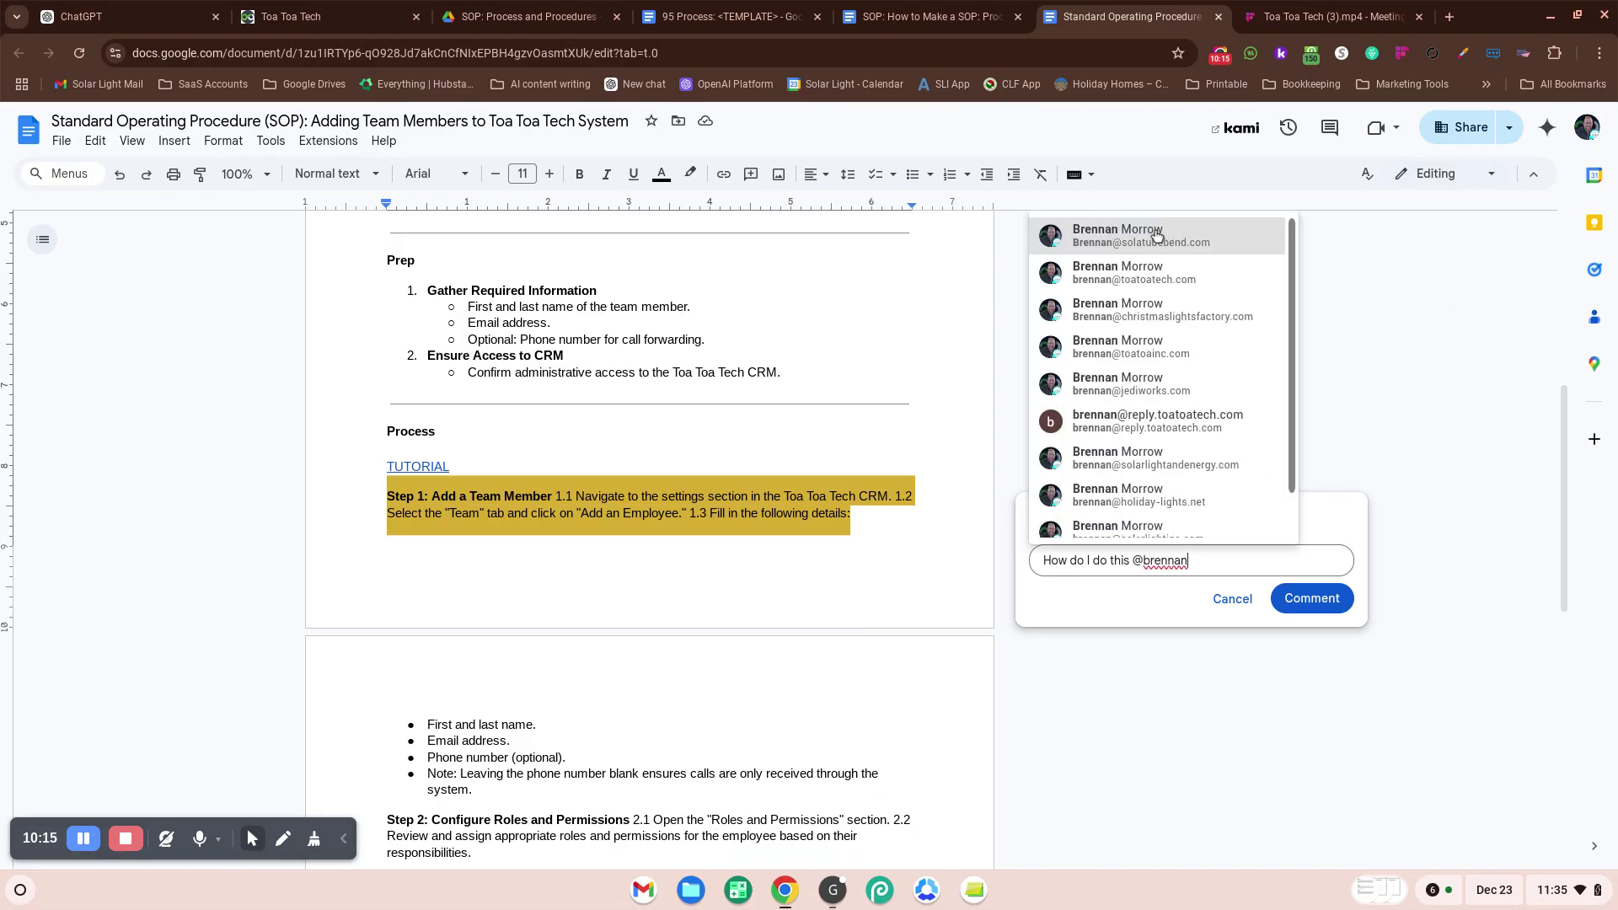
key("Return")
left_click(1313, 679)
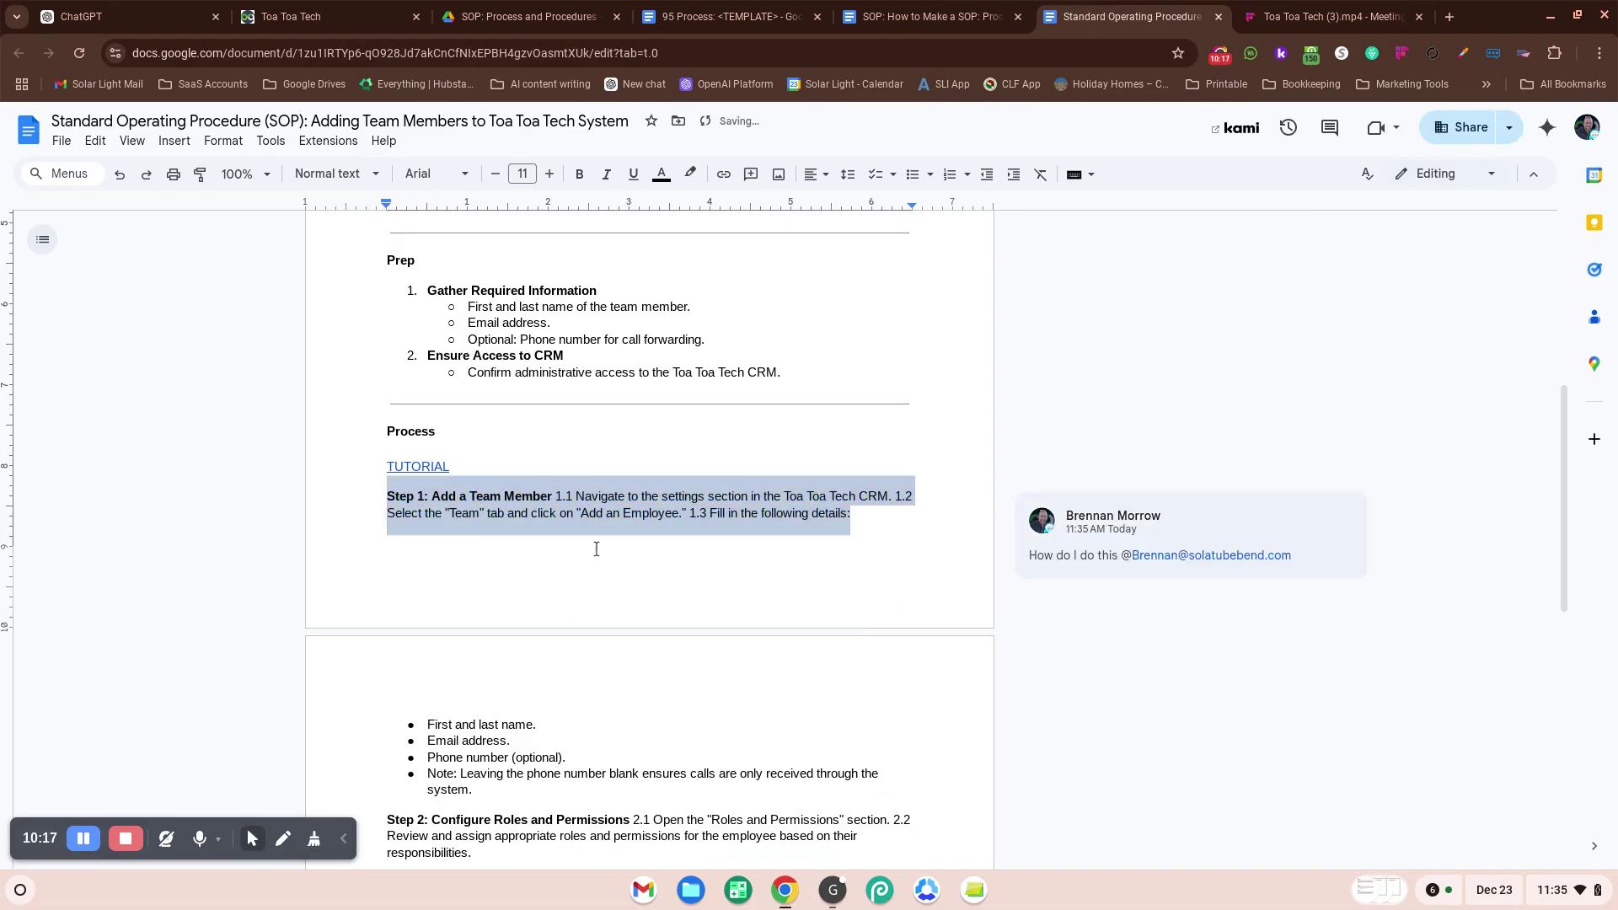
scroll(505, 543, "up", 3)
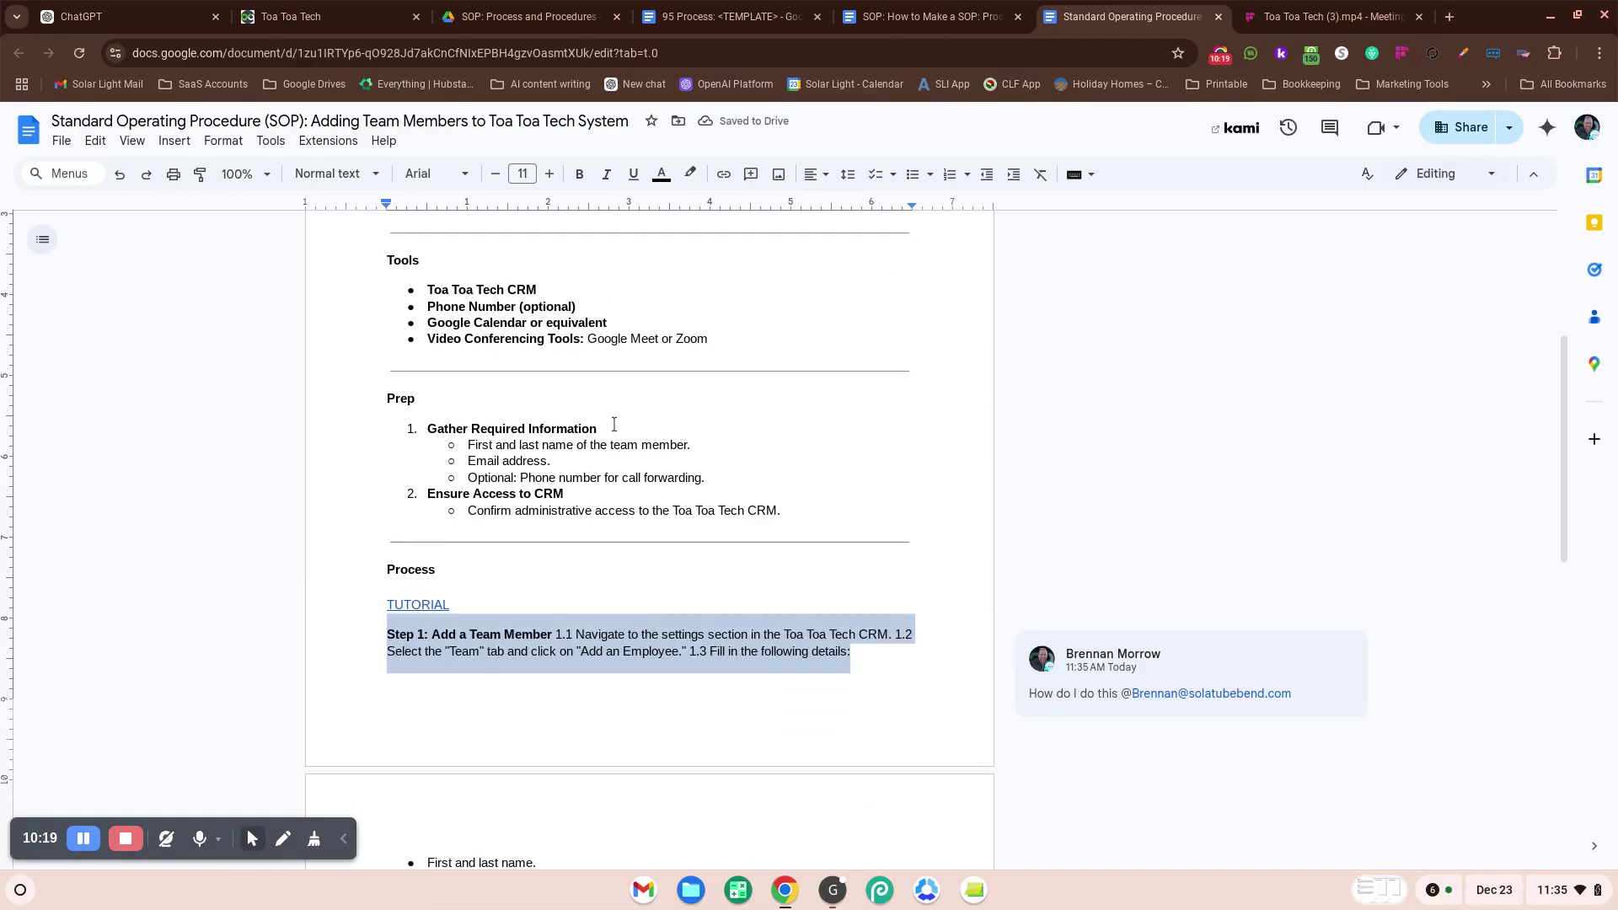
scroll(613, 424, "down", 10)
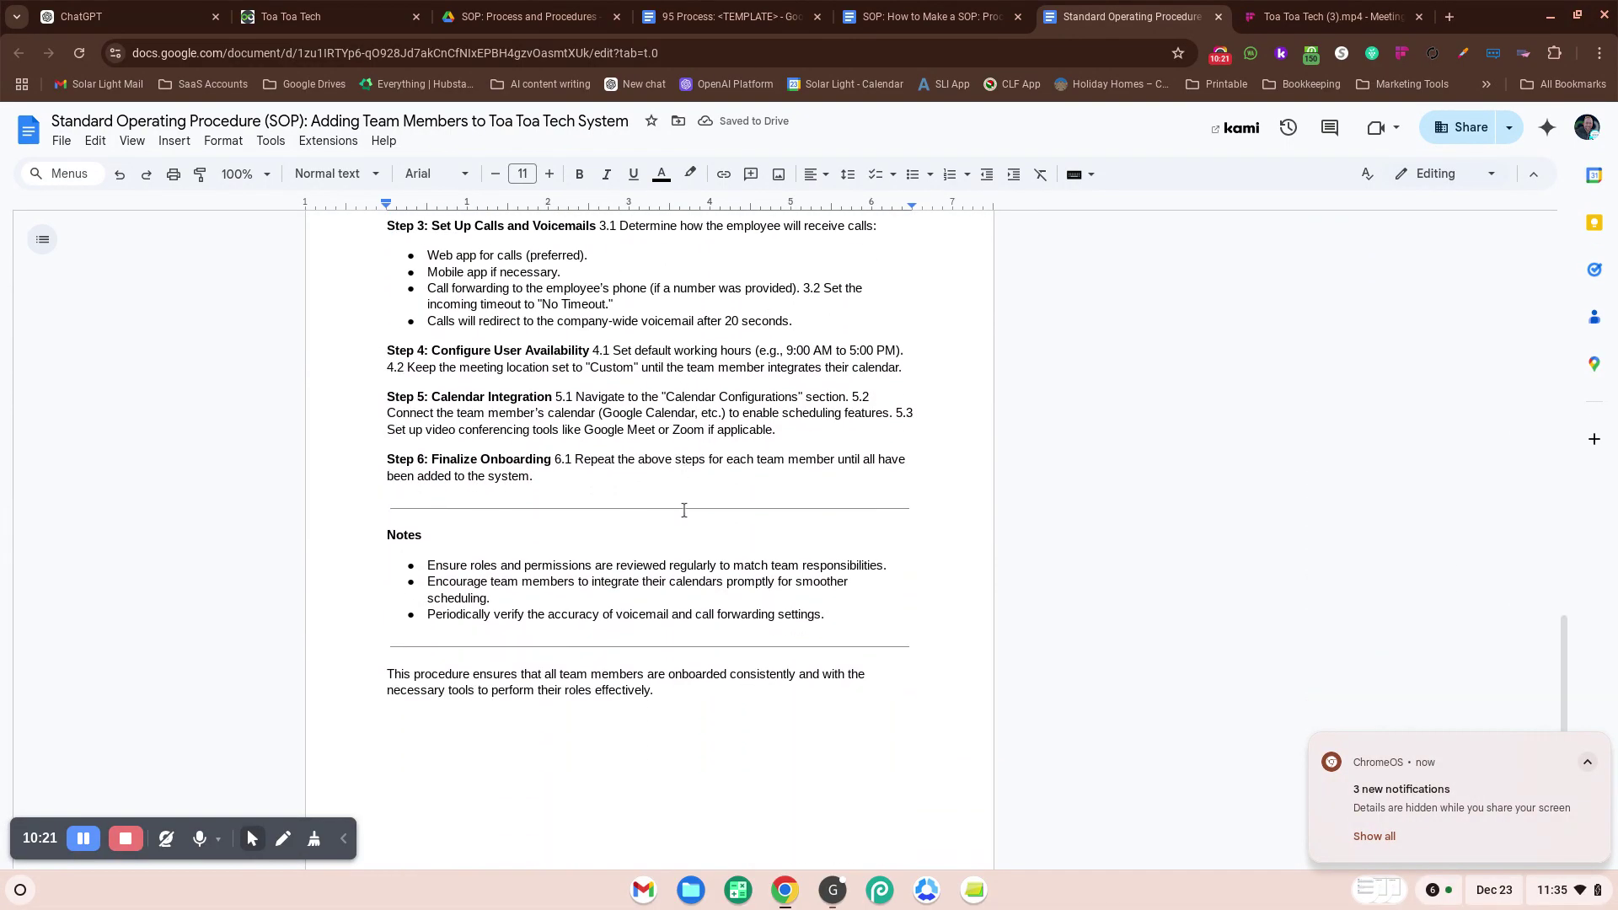
scroll(684, 523, "up", 8)
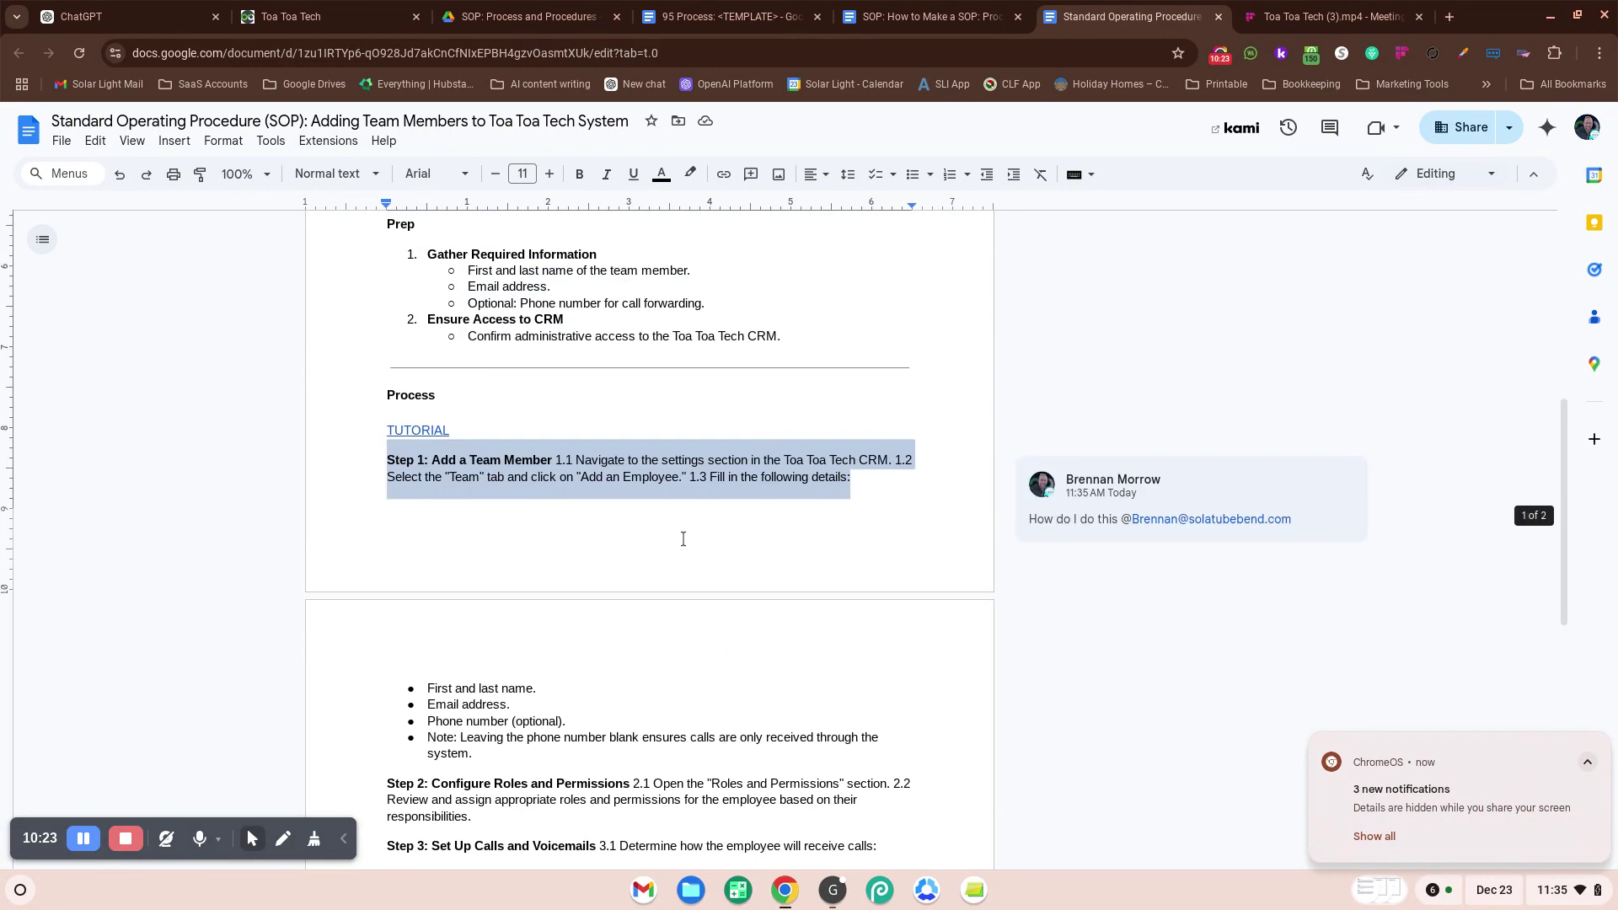
scroll(682, 540, "up", 6)
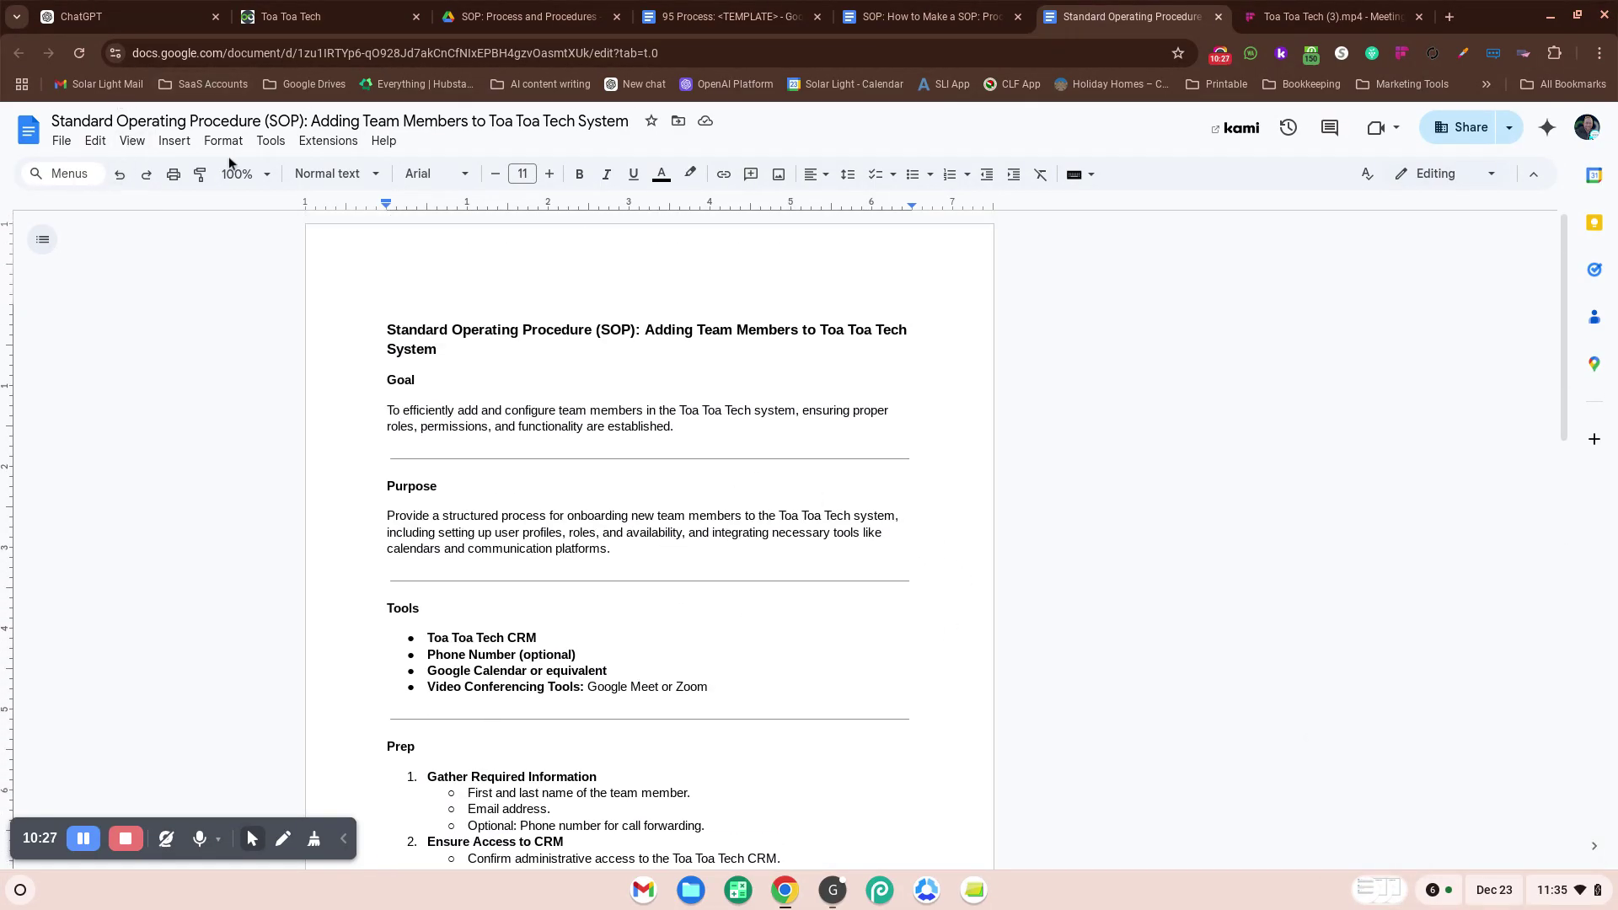
scroll(598, 337, "down", 5)
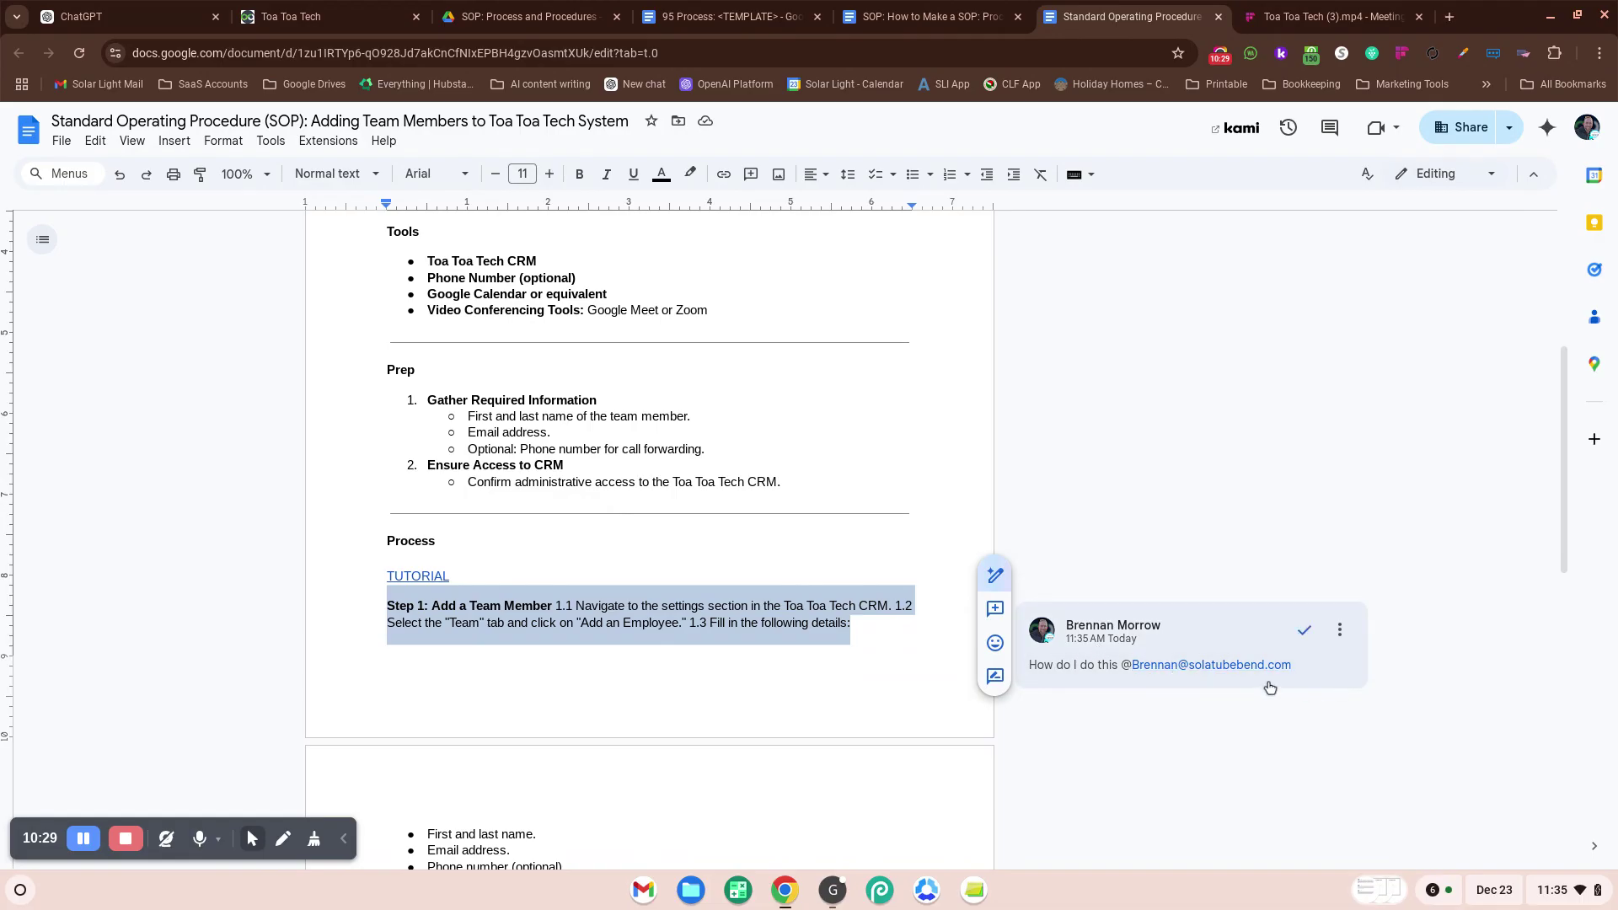
scroll(909, 625, "down", 1)
scroll(740, 628, "down", 1)
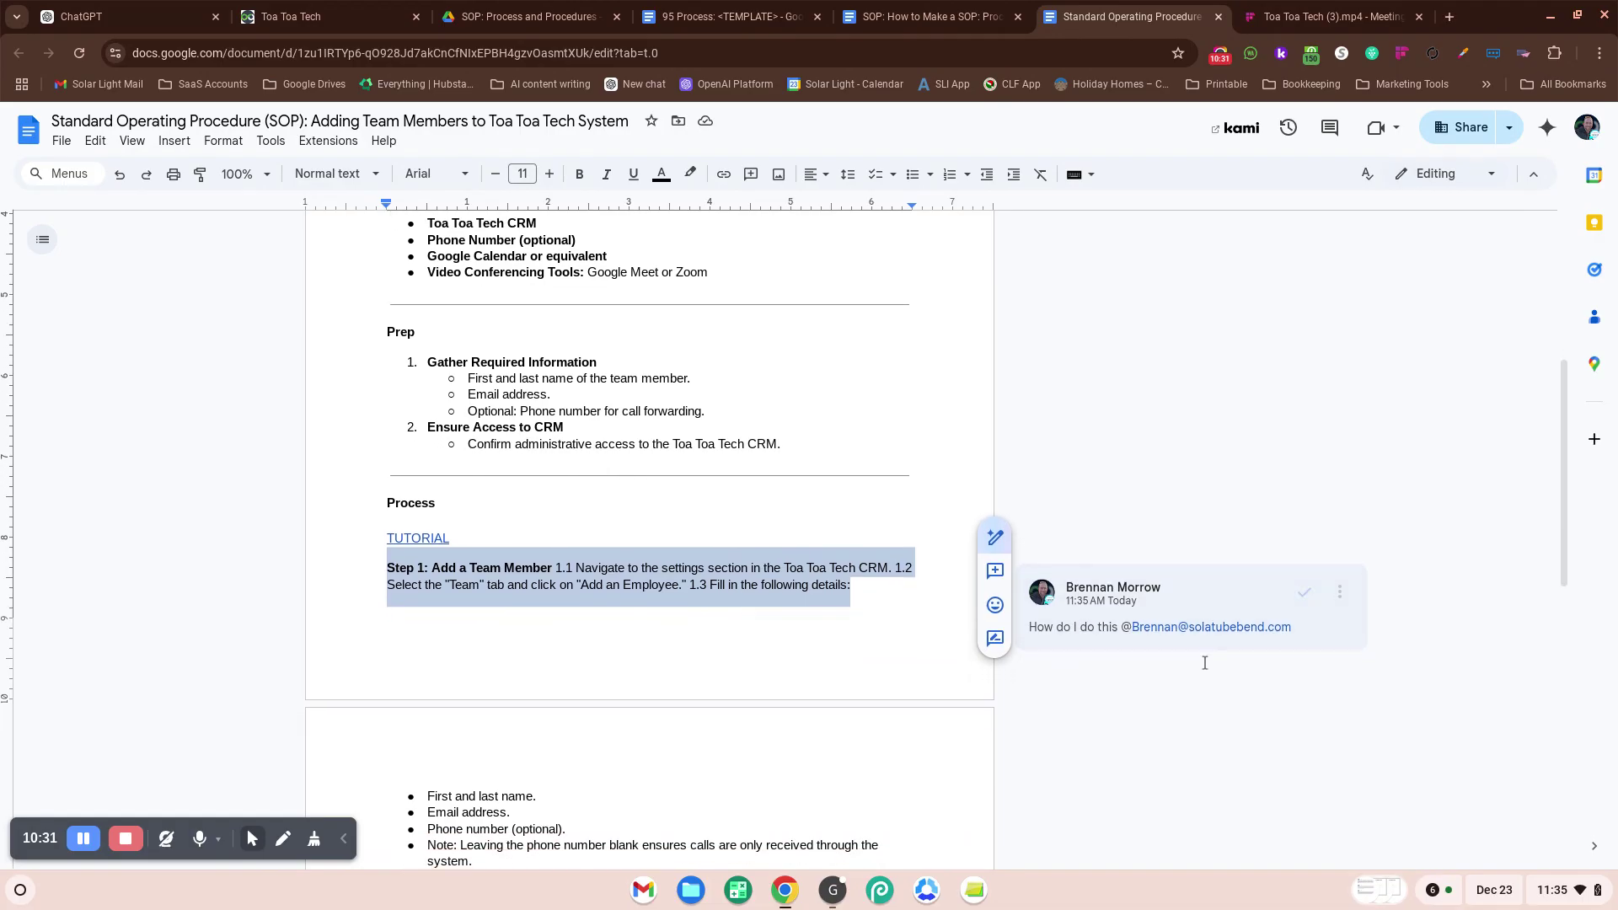
scroll(872, 619, "down", 2)
scroll(758, 600, "up", 3)
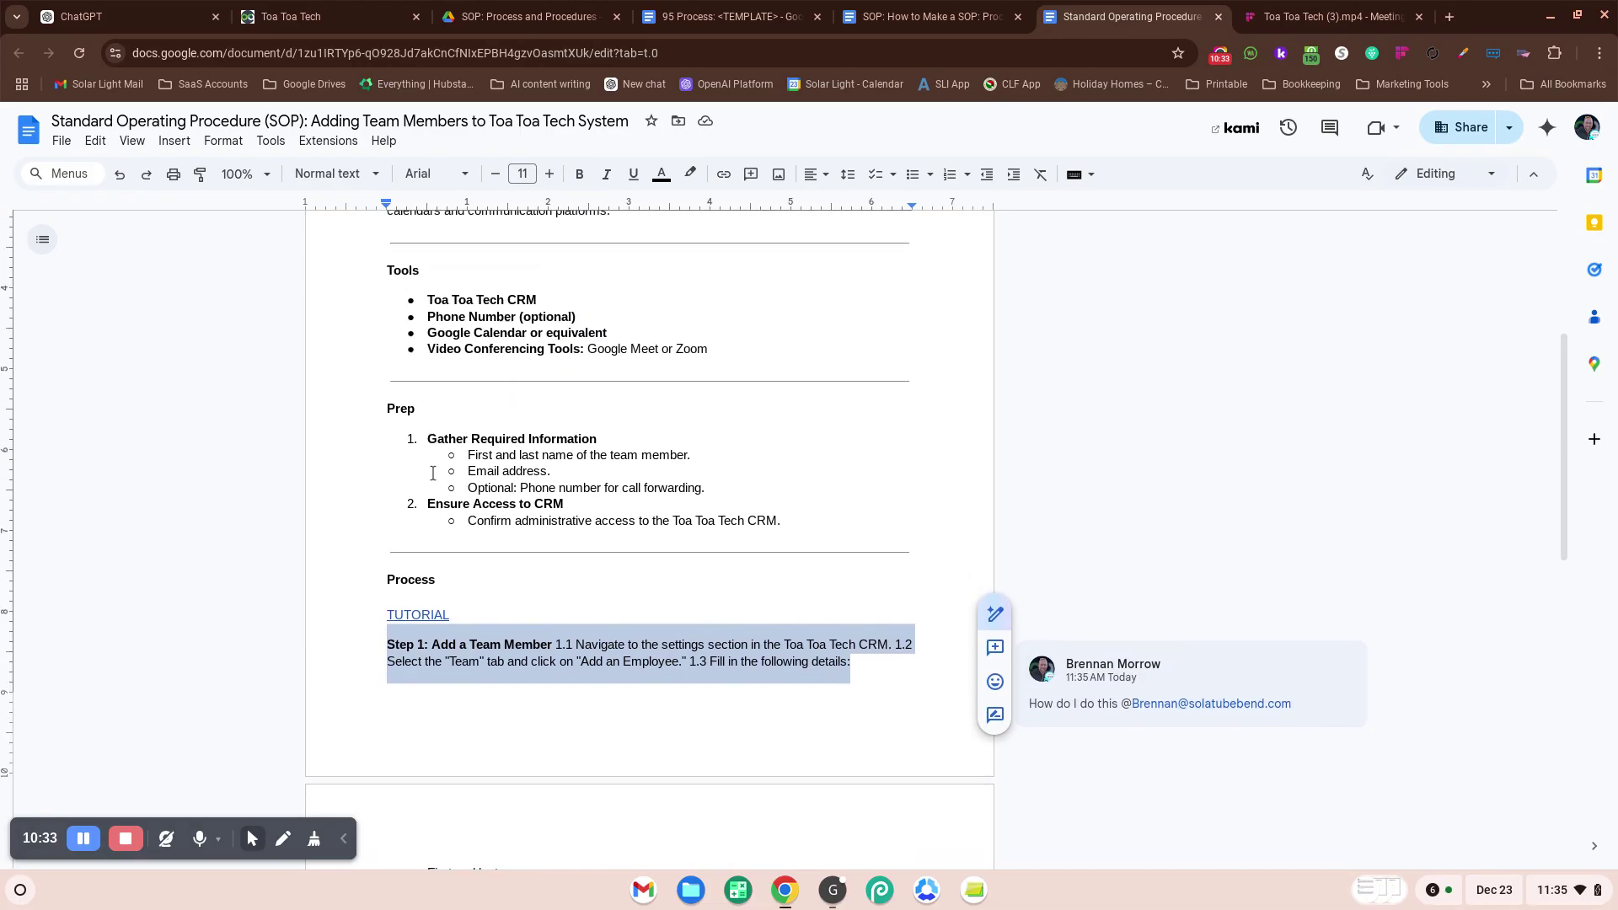
scroll(721, 593, "up", 1)
left_click(436, 673)
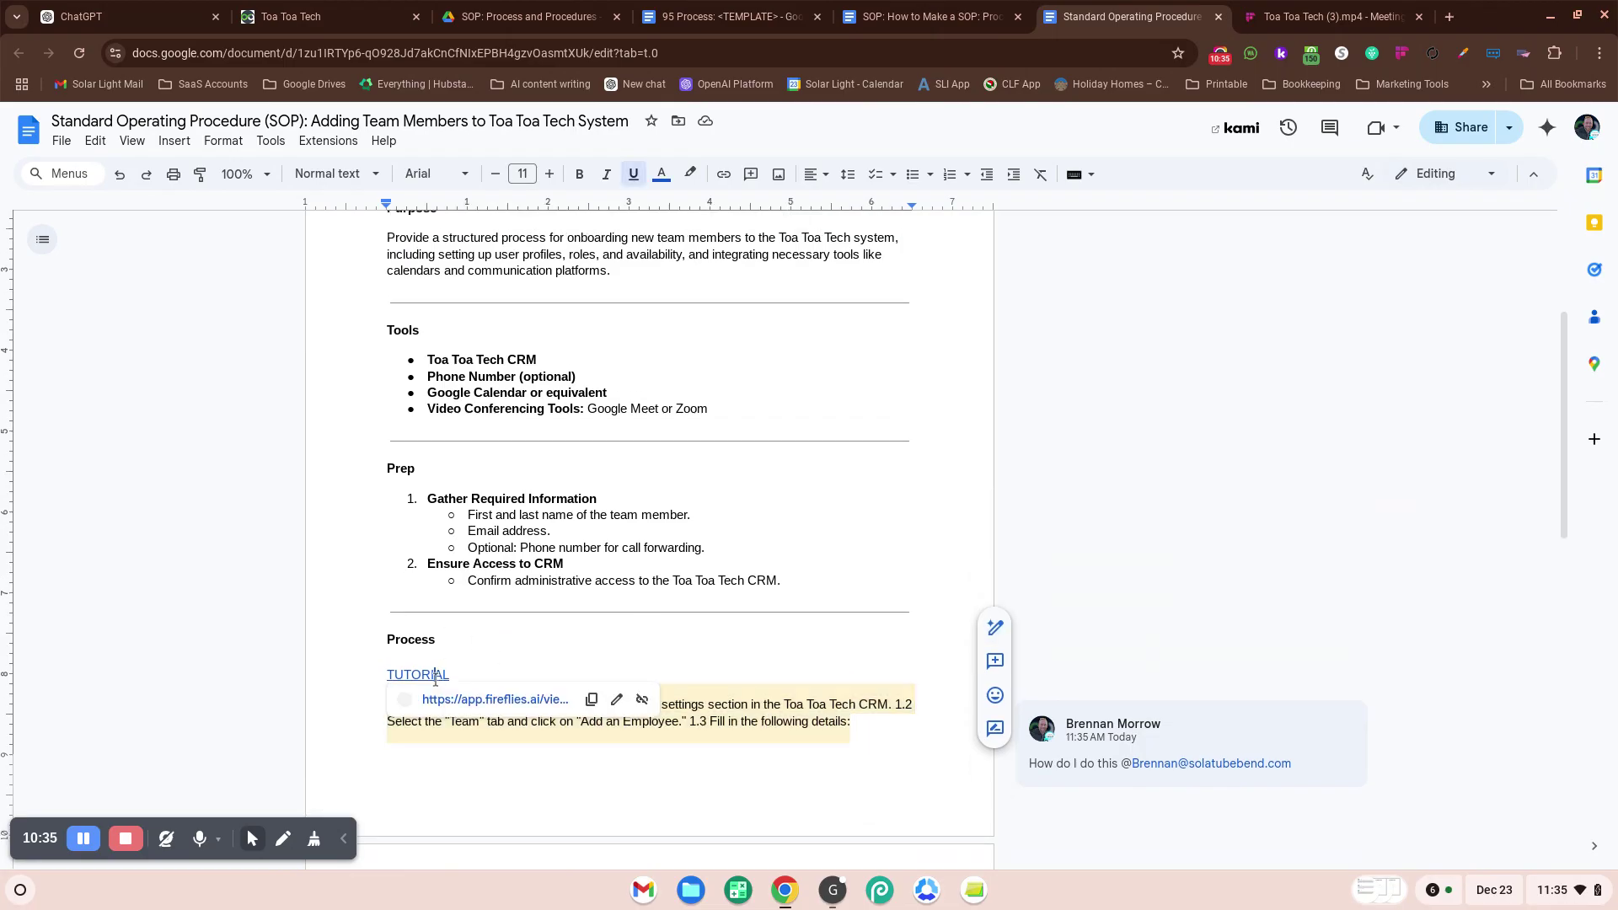
scroll(824, 649, "up", 3)
scroll(822, 626, "up", 1)
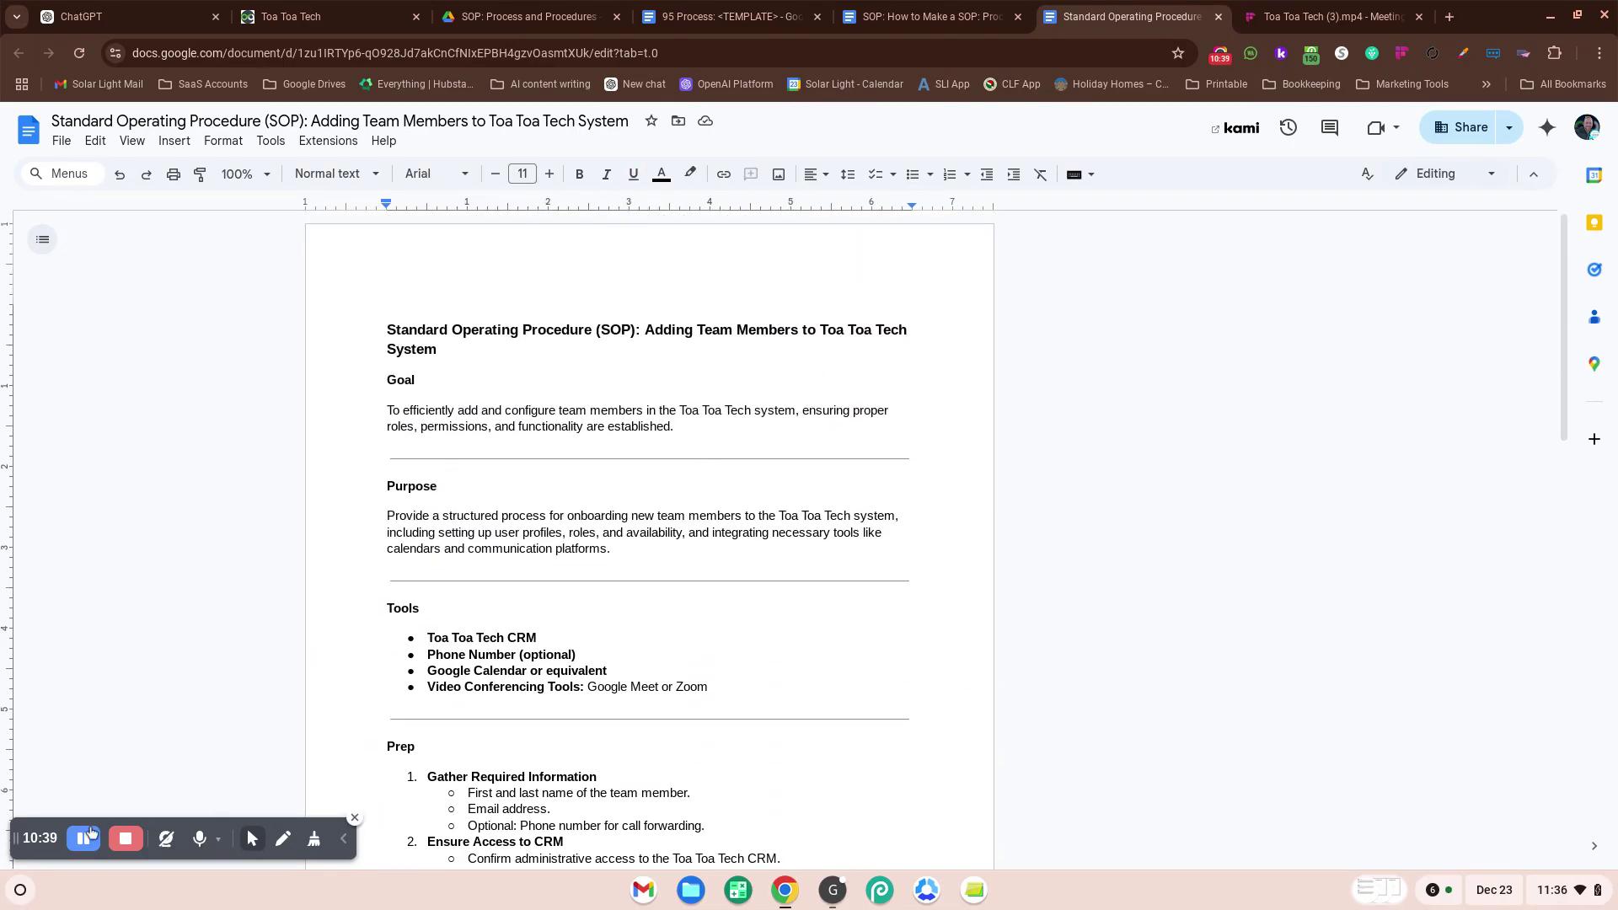
scroll(725, 497, "down", 3)
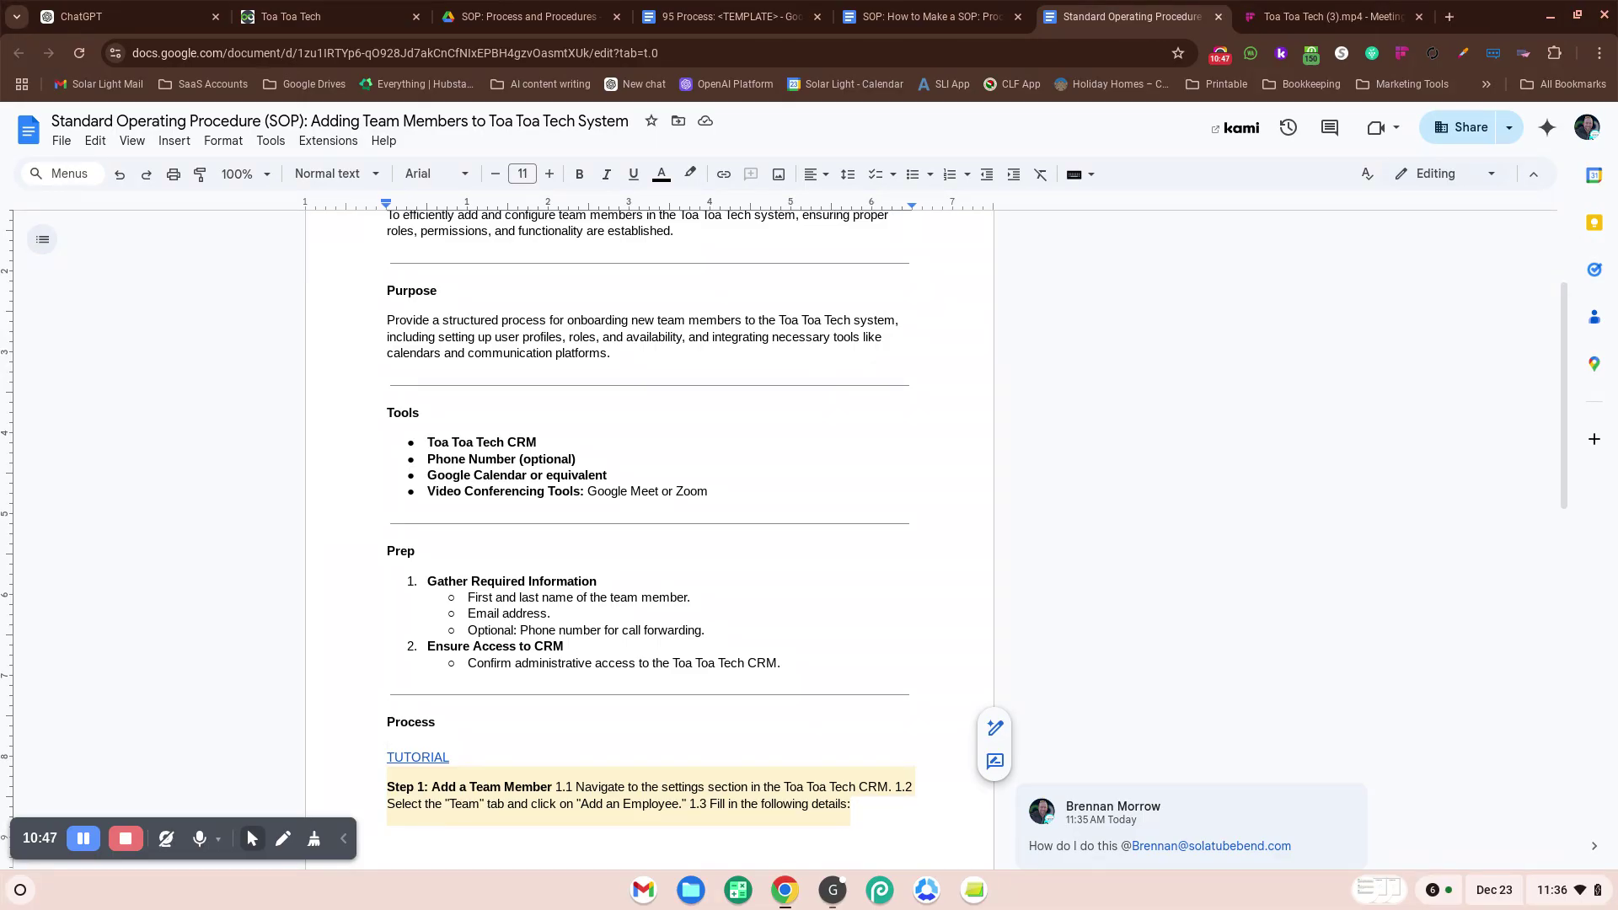
scroll(768, 575, "down", 1)
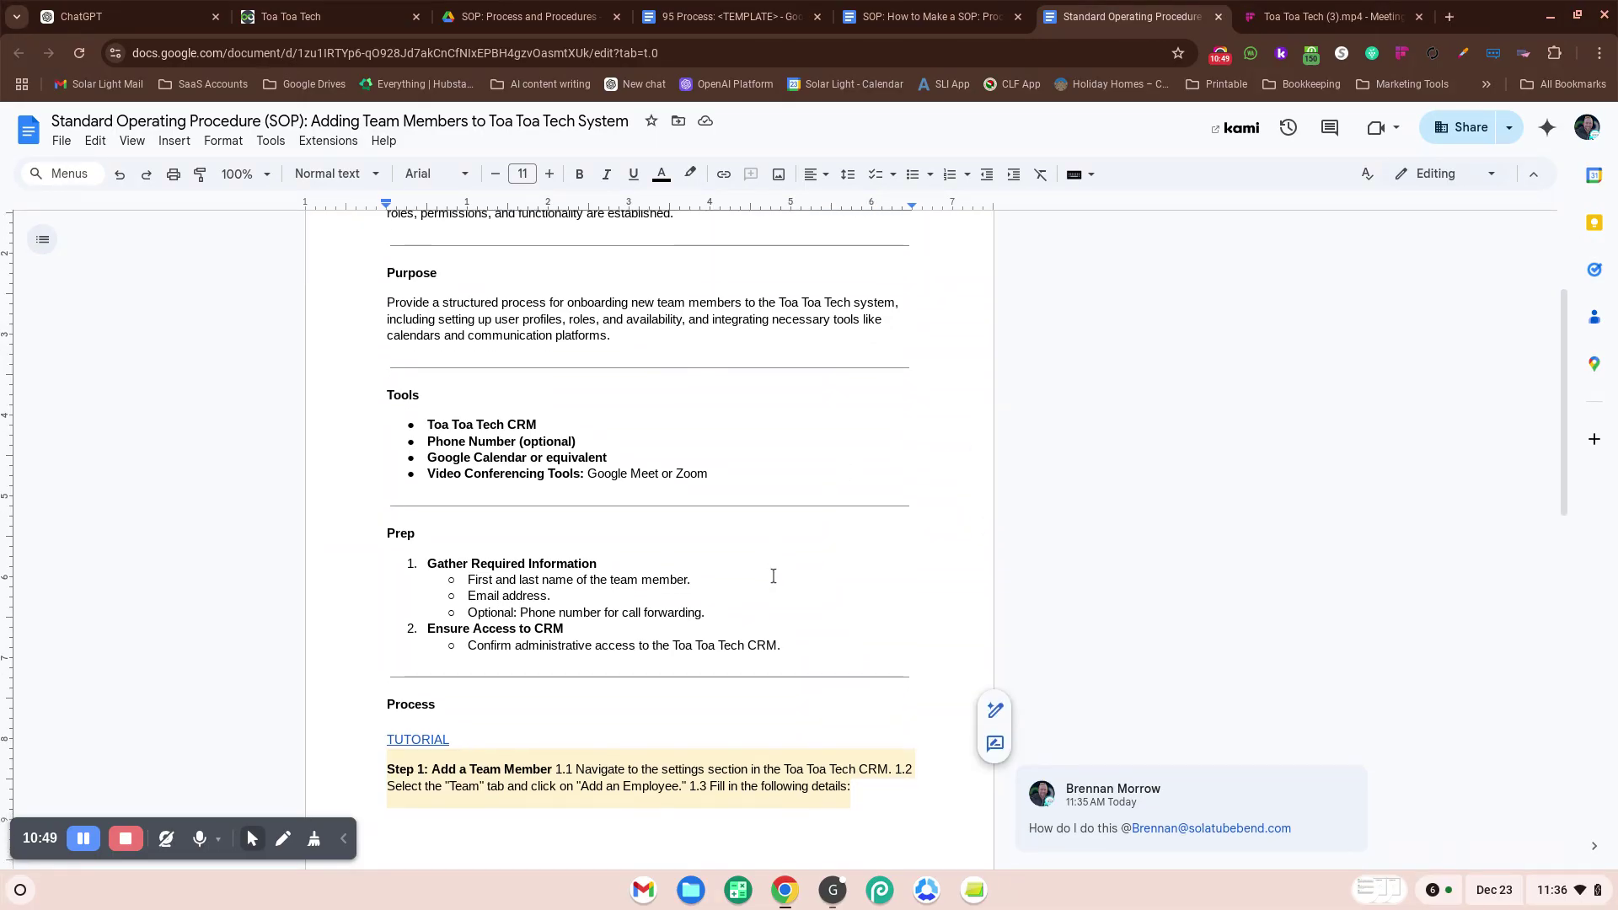
scroll(847, 817, "down", 3)
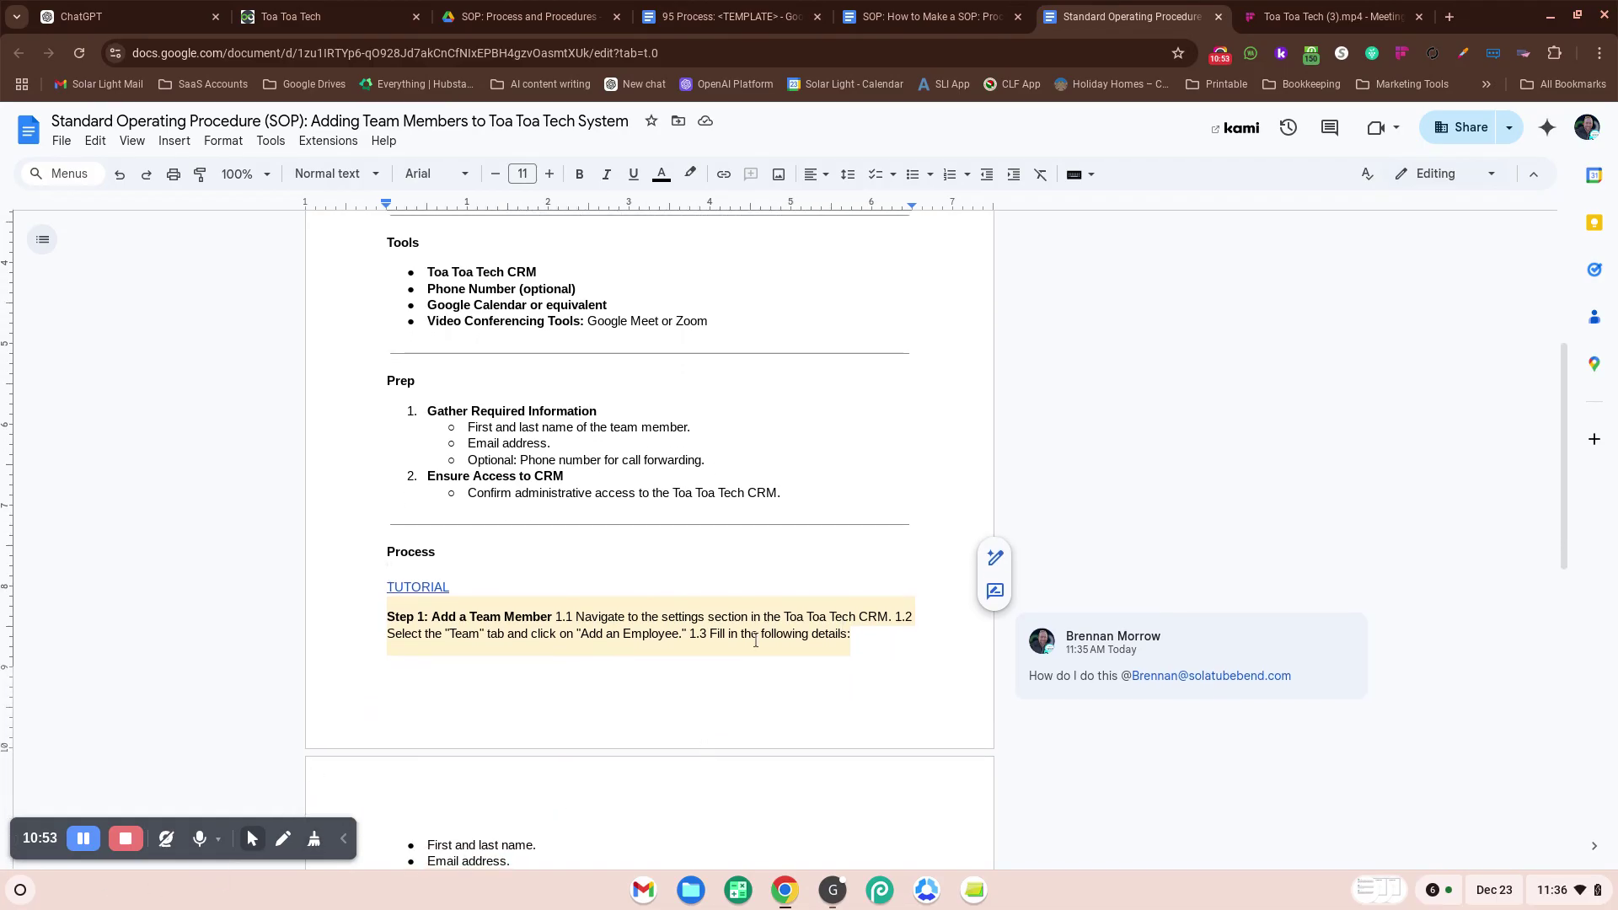
scroll(757, 639, "down", 1)
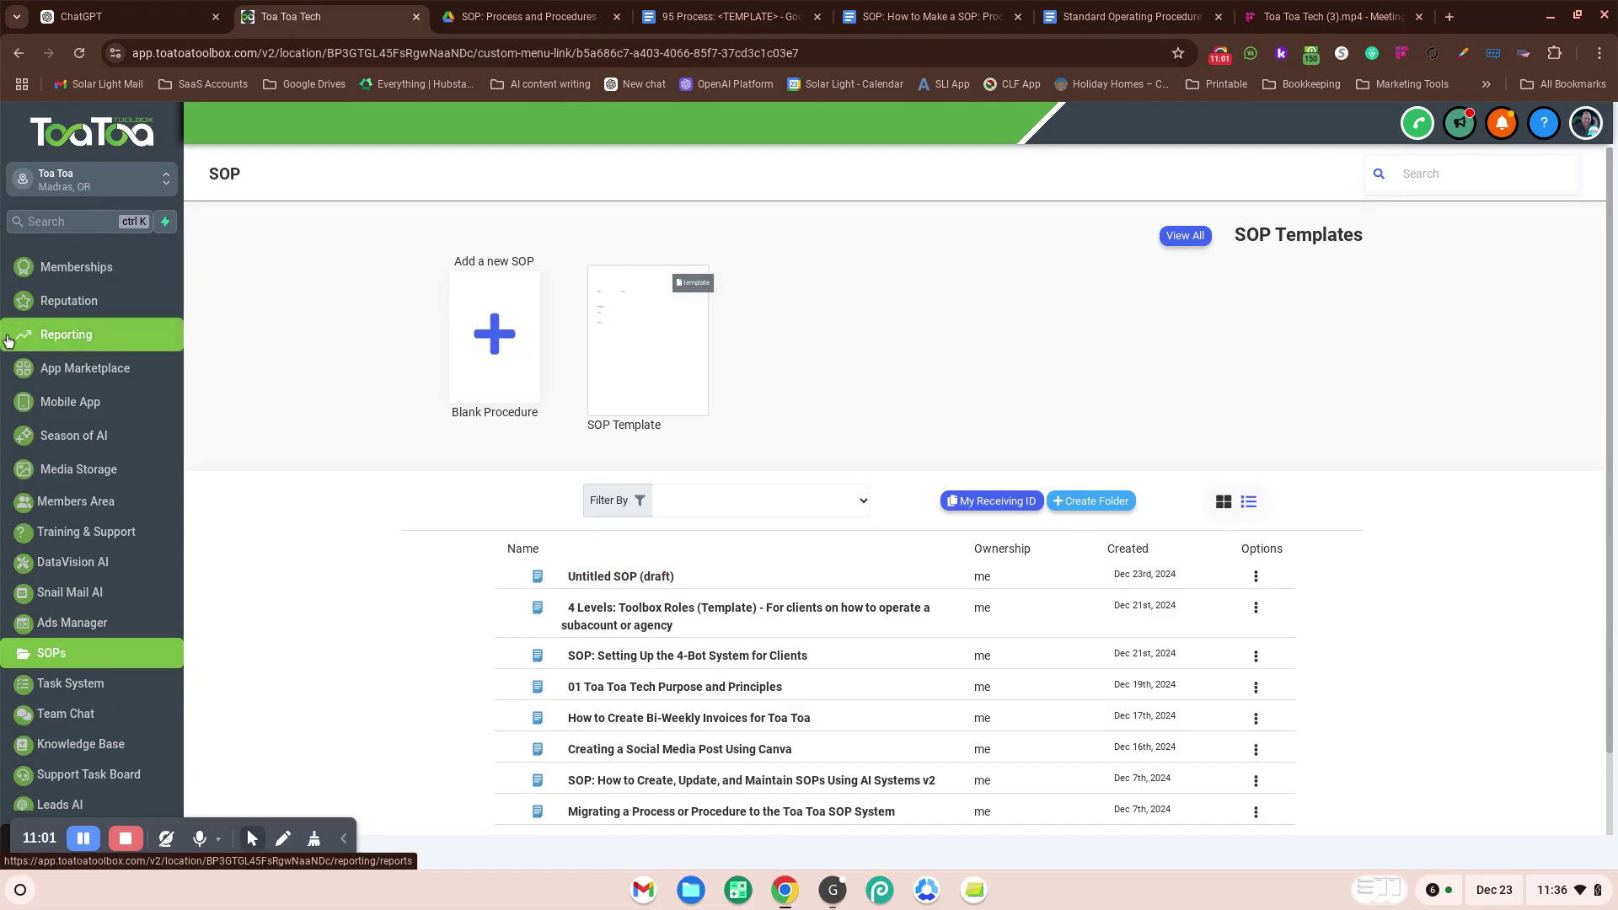
Step: Scroll the Toa Toa Toolbox procedure list from the untitled draft down to 'SOP Template'
scroll(816, 712, "down", 1)
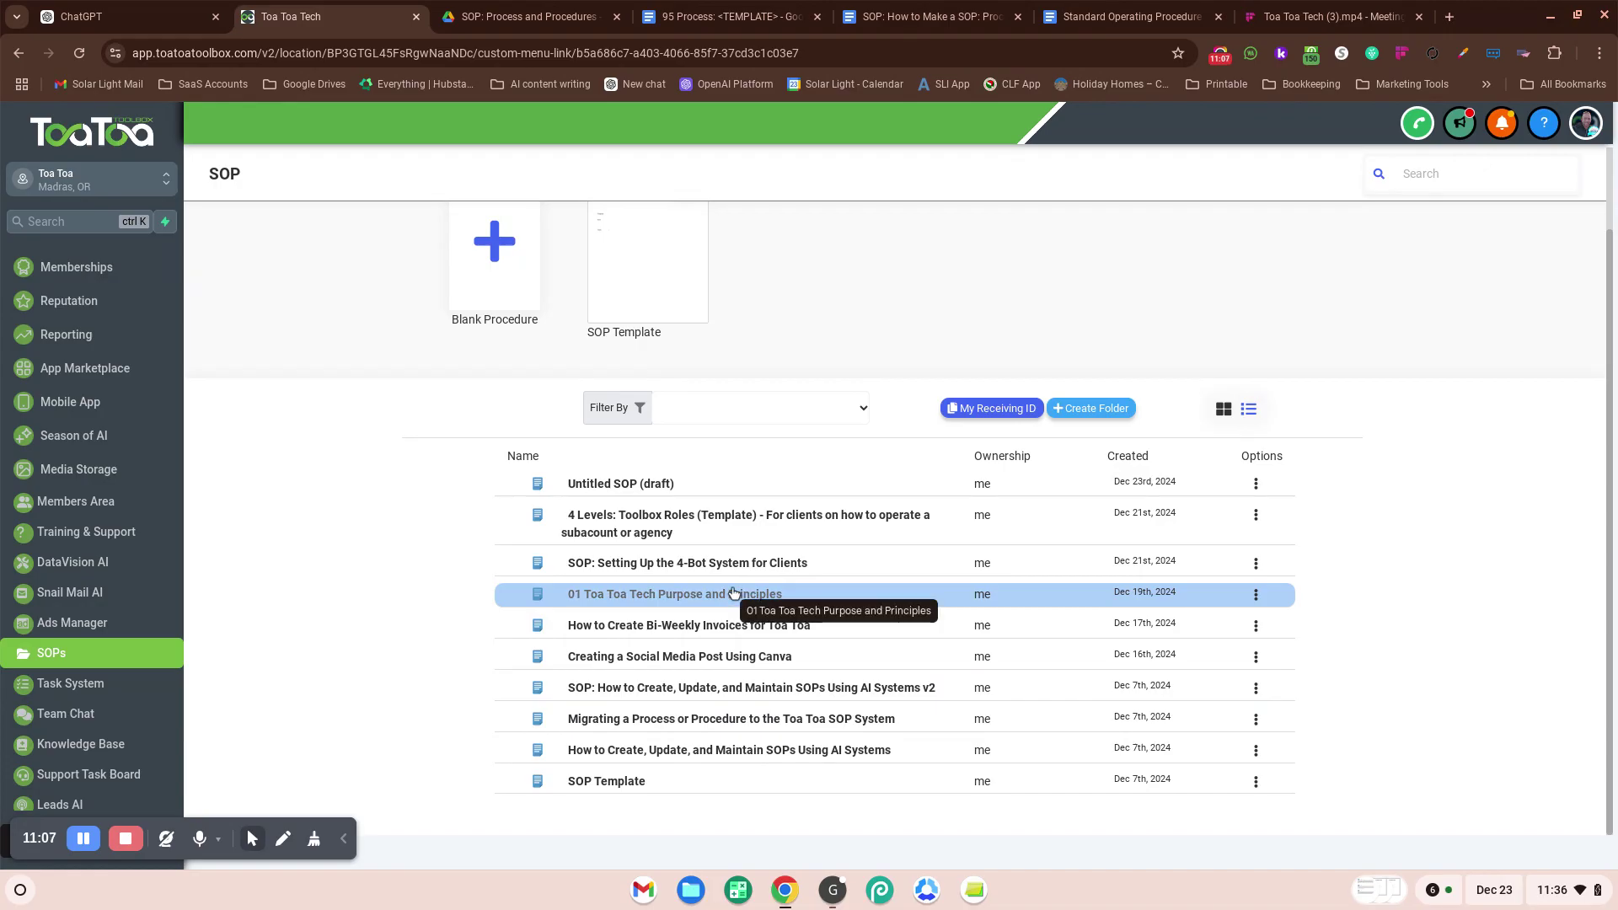
scroll(737, 597, "up", 1)
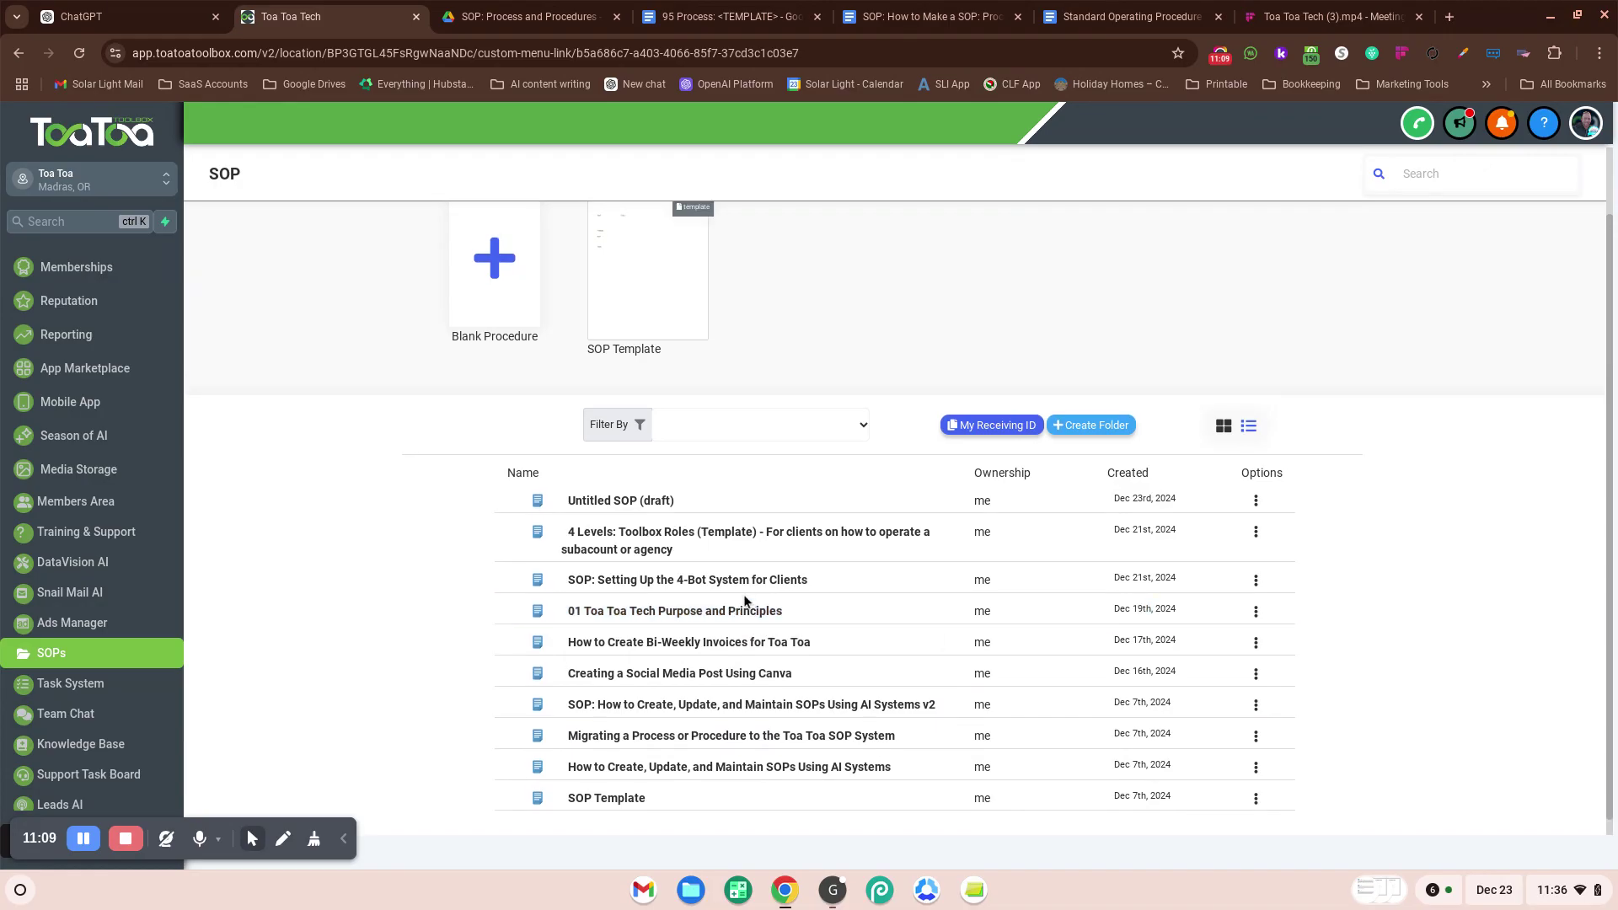
scroll(744, 600, "up", 2)
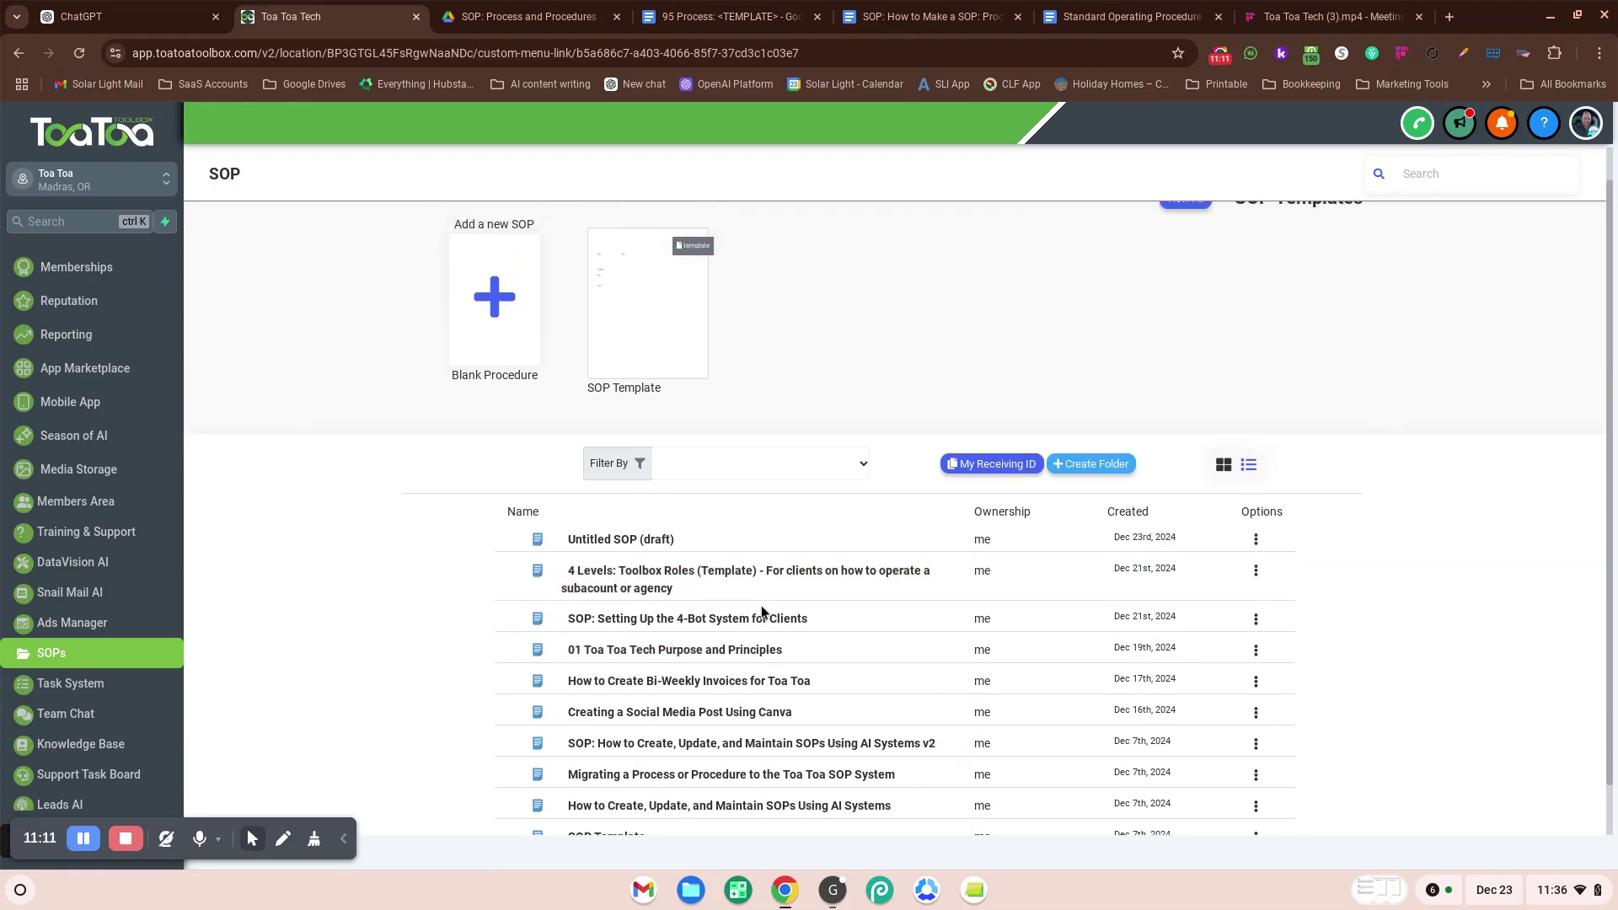